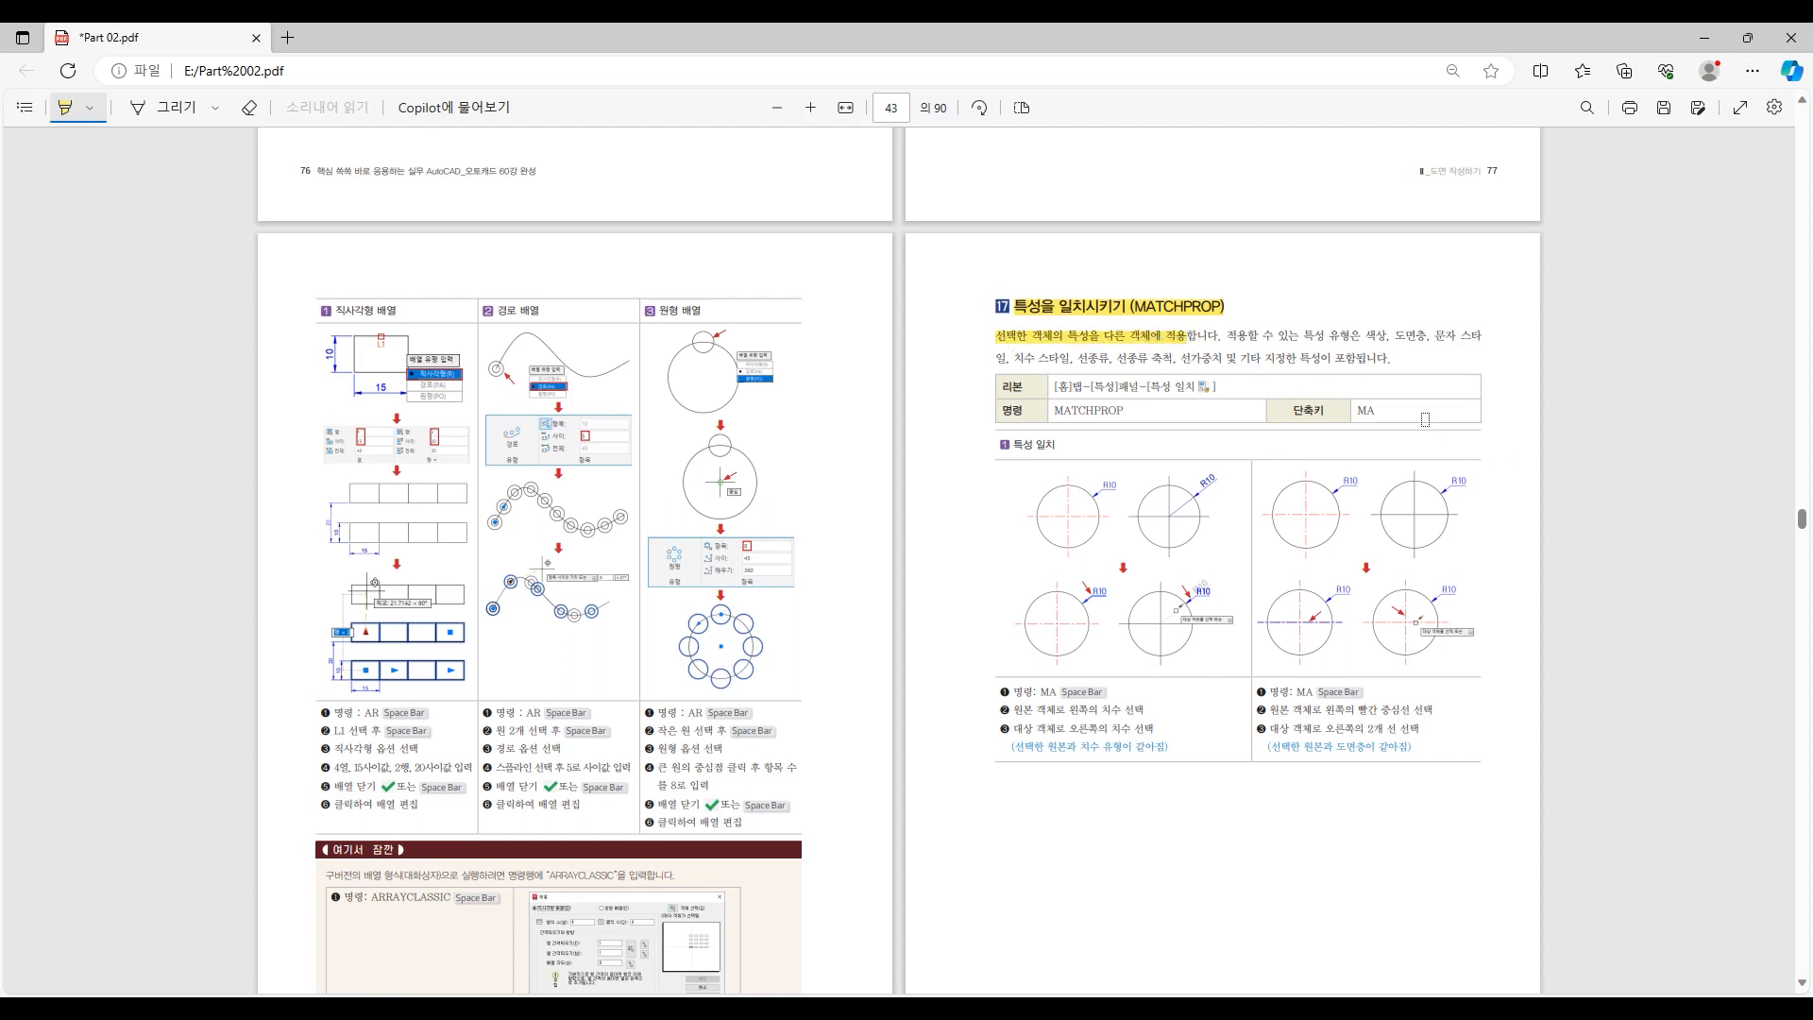
Step: Highlight the ribbon path and the MA shortcut in the MATCHPROP section of the PDF
drag(1090, 388, 1224, 389)
drag(1355, 411, 1381, 411)
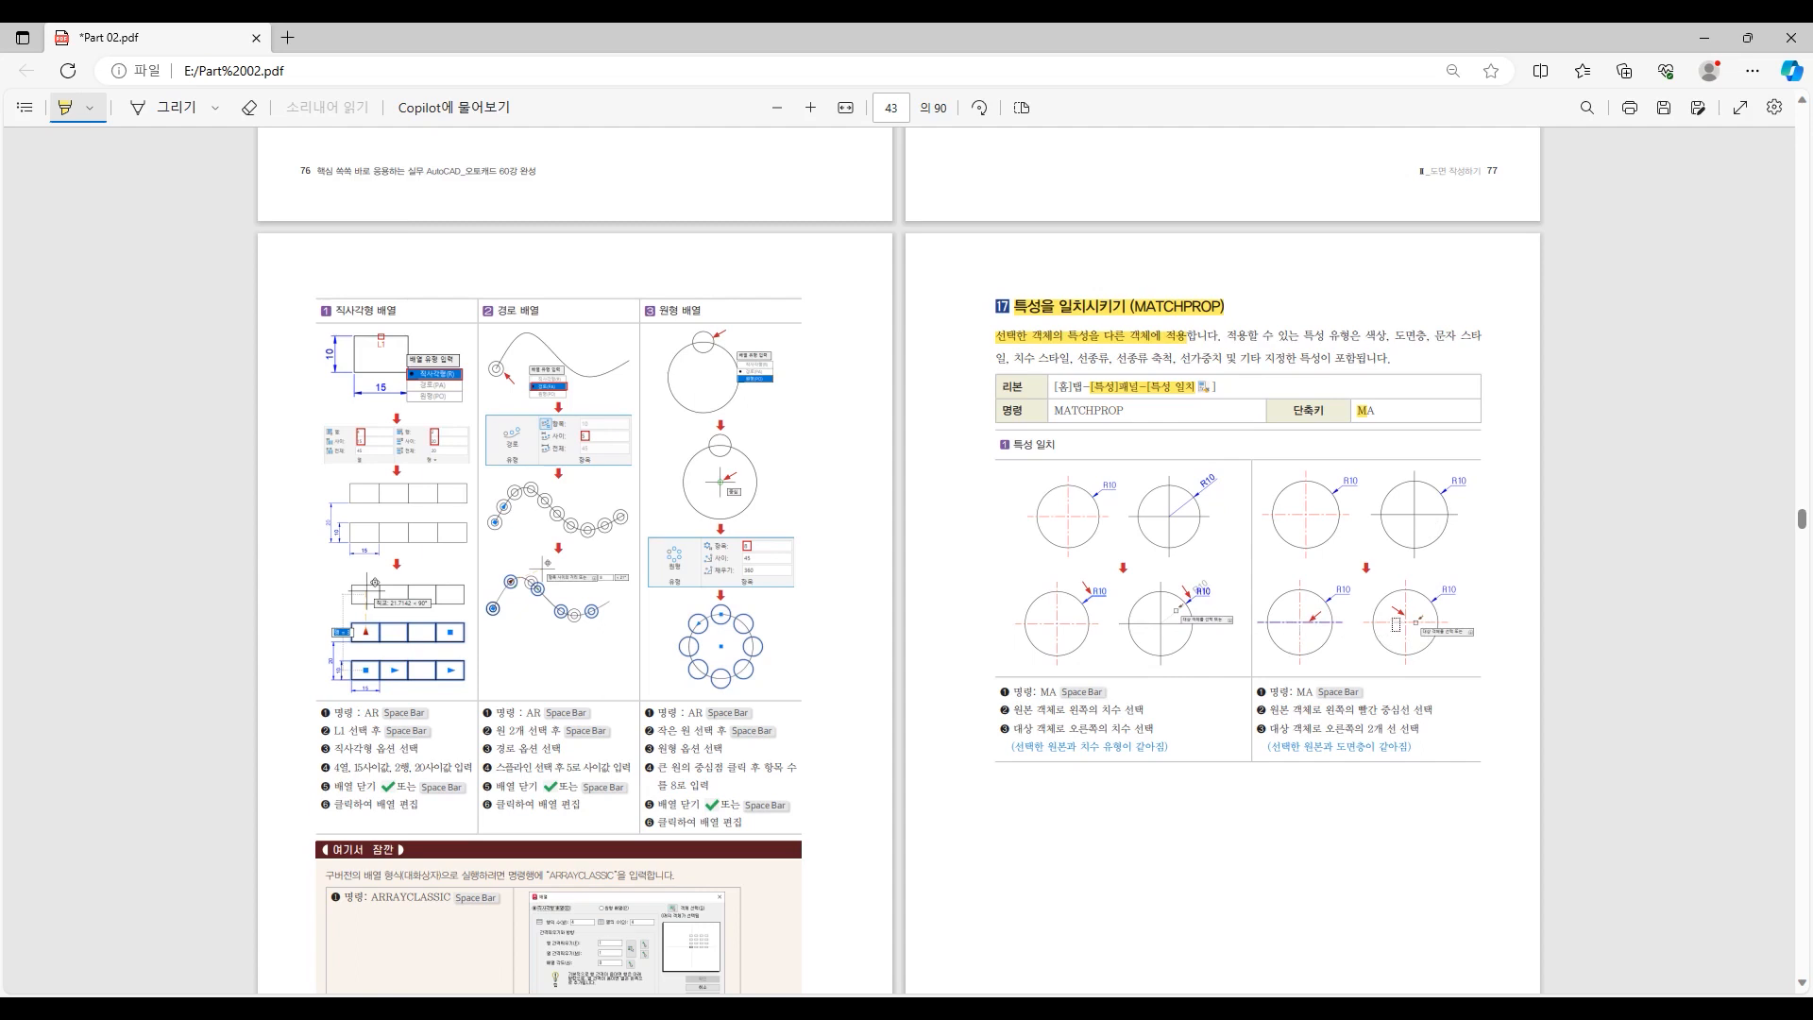
Step: Highlight the word LTSCALE in the section 18 heading, the default ratio 1.0 and the phrase about pattern spacing getting narrower
scroll(1350, 492, down, 10)
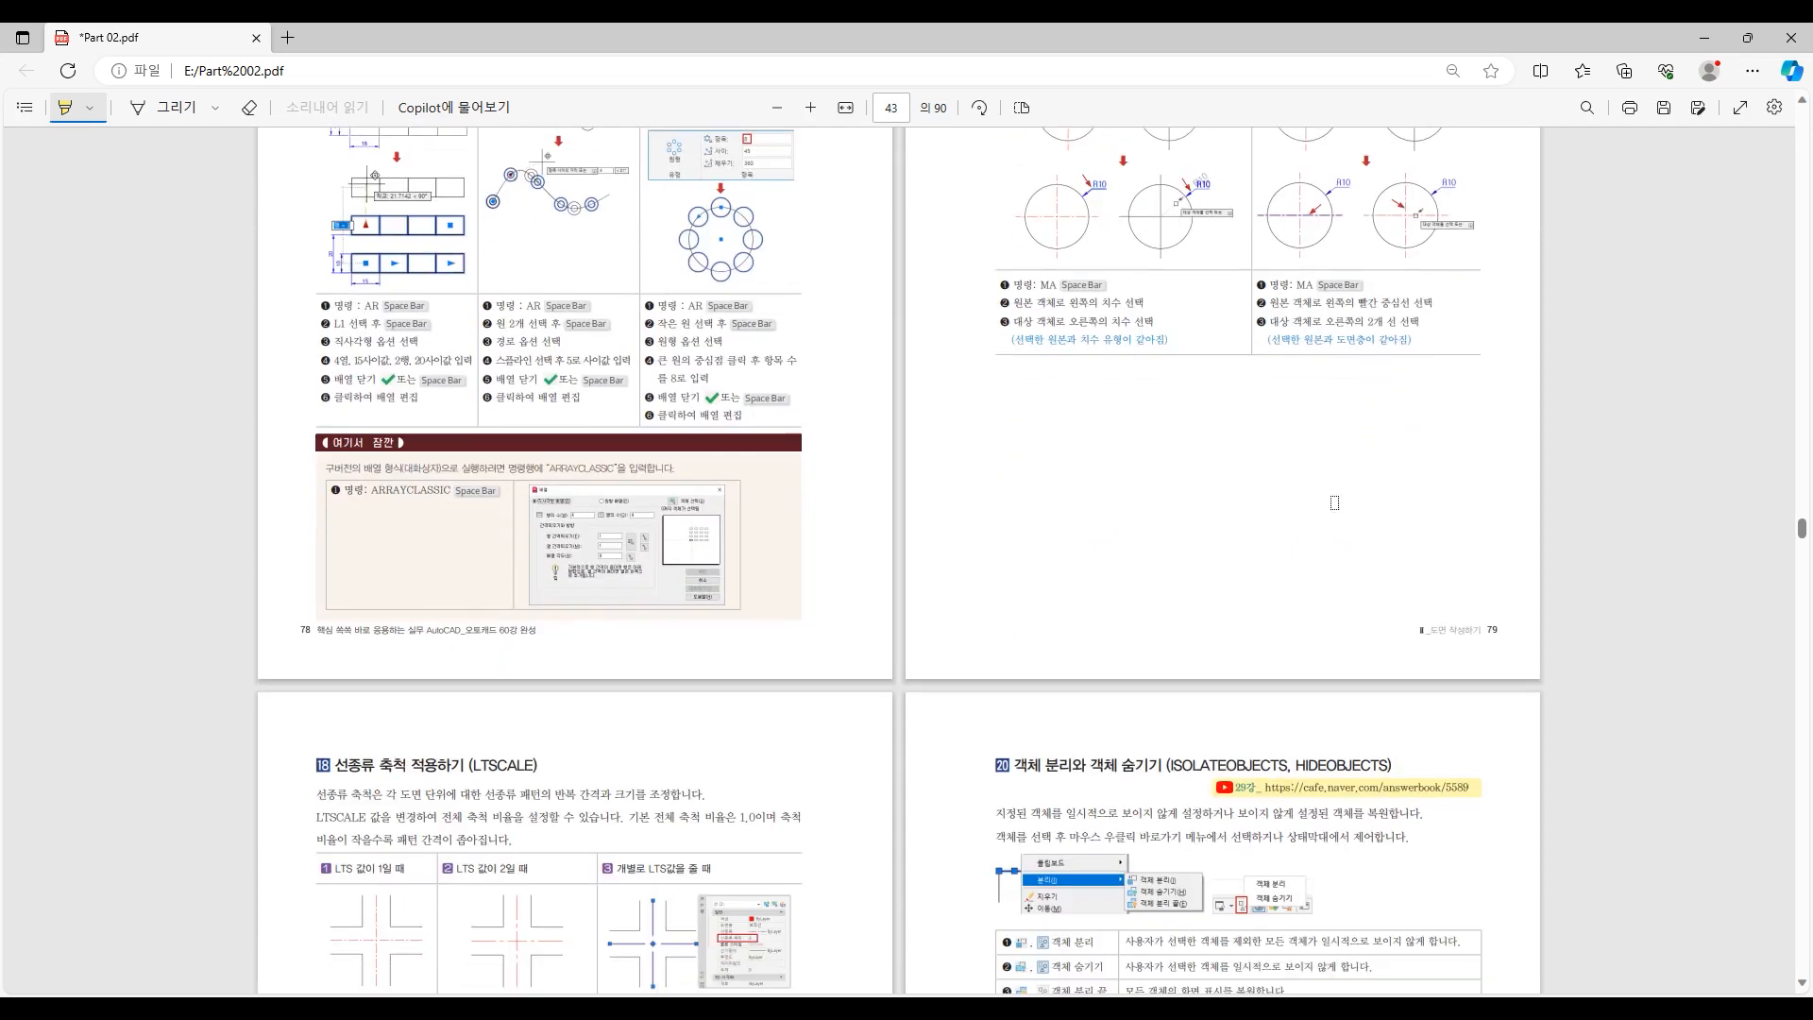
scroll(1333, 501, down, 2)
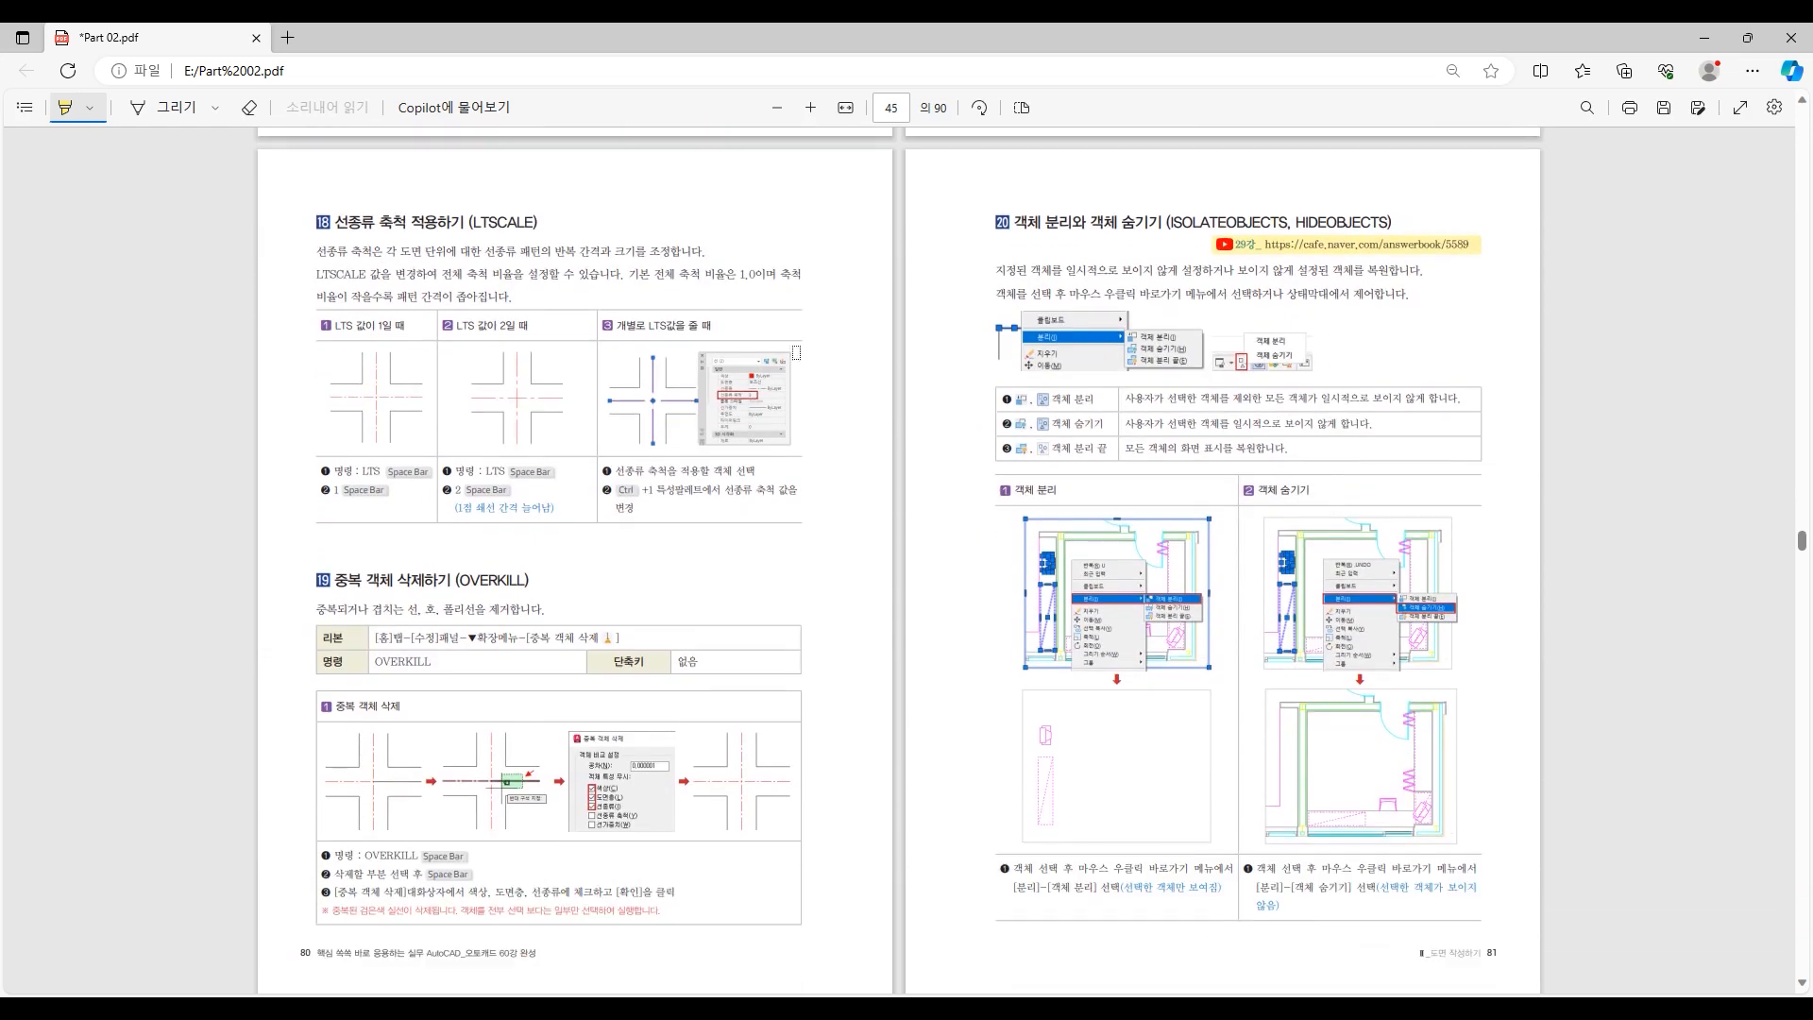
drag(478, 224, 523, 225)
drag(526, 225, 534, 225)
drag(743, 274, 760, 274)
drag(395, 296, 506, 296)
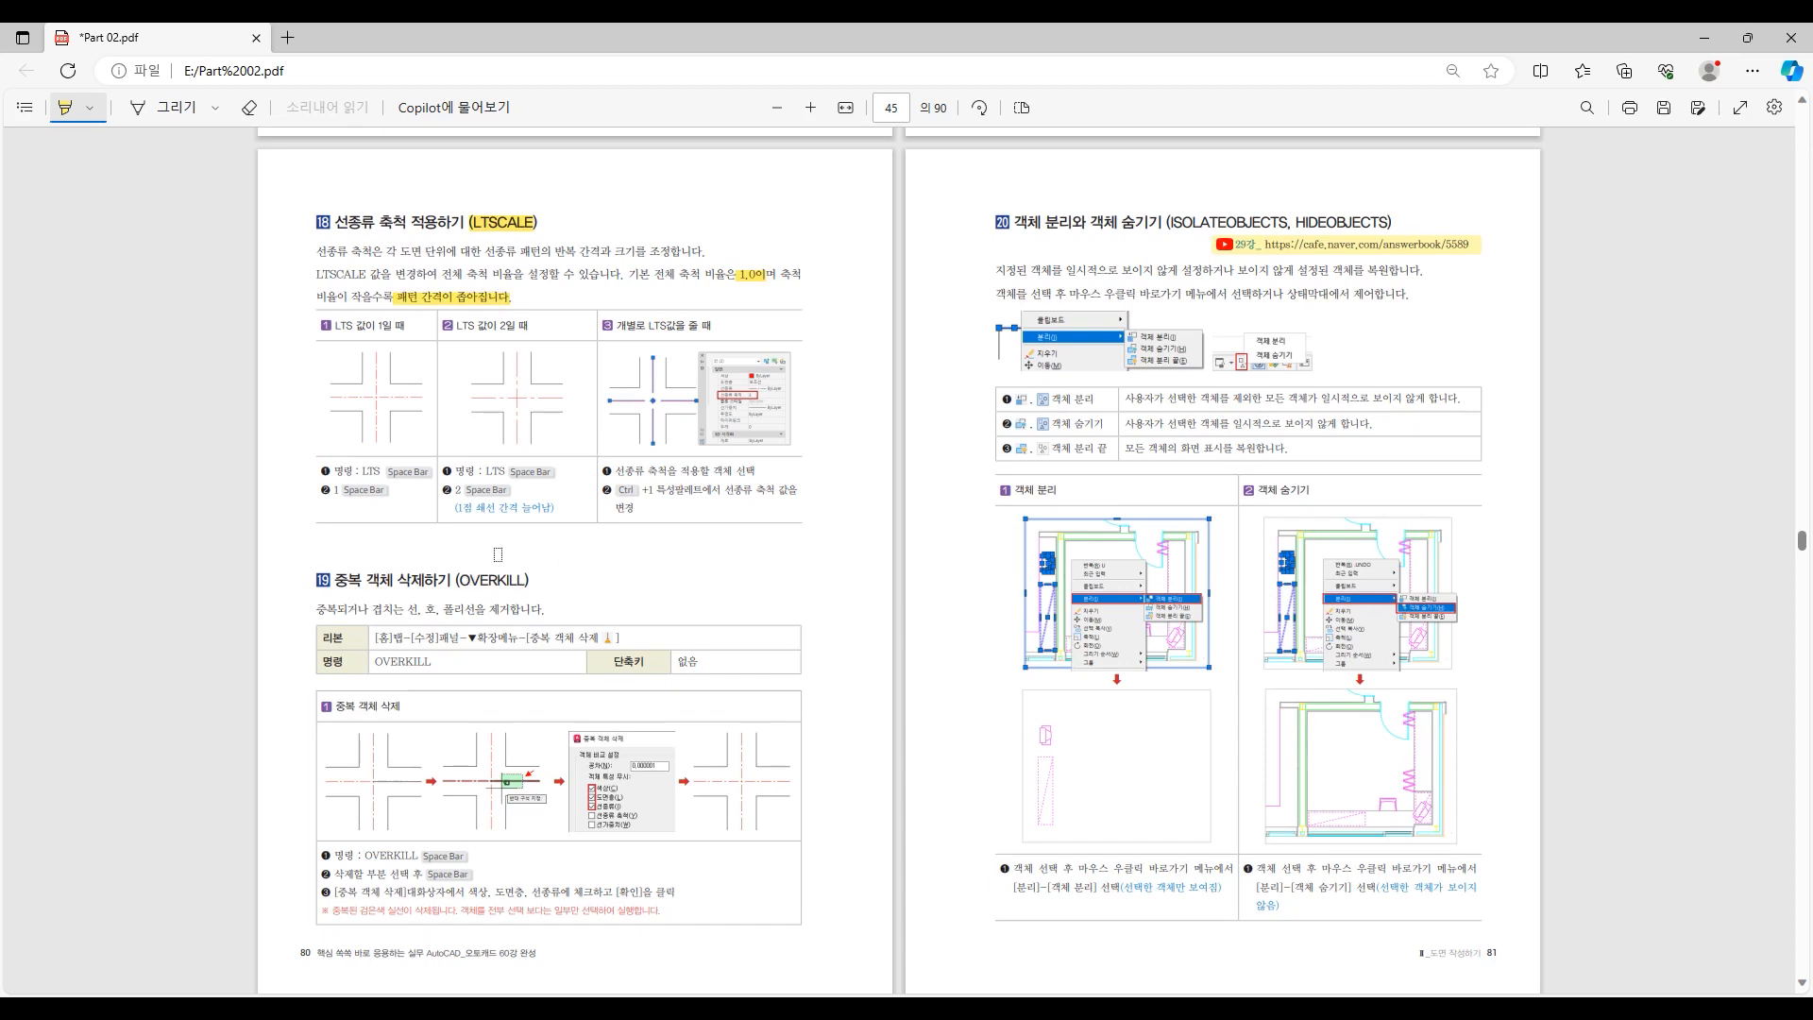
Step: Highlight OVERKILL in the section 19 heading, its ribbon path and the command name in the table
scroll(497, 555, down, 3)
drag(457, 448, 524, 445)
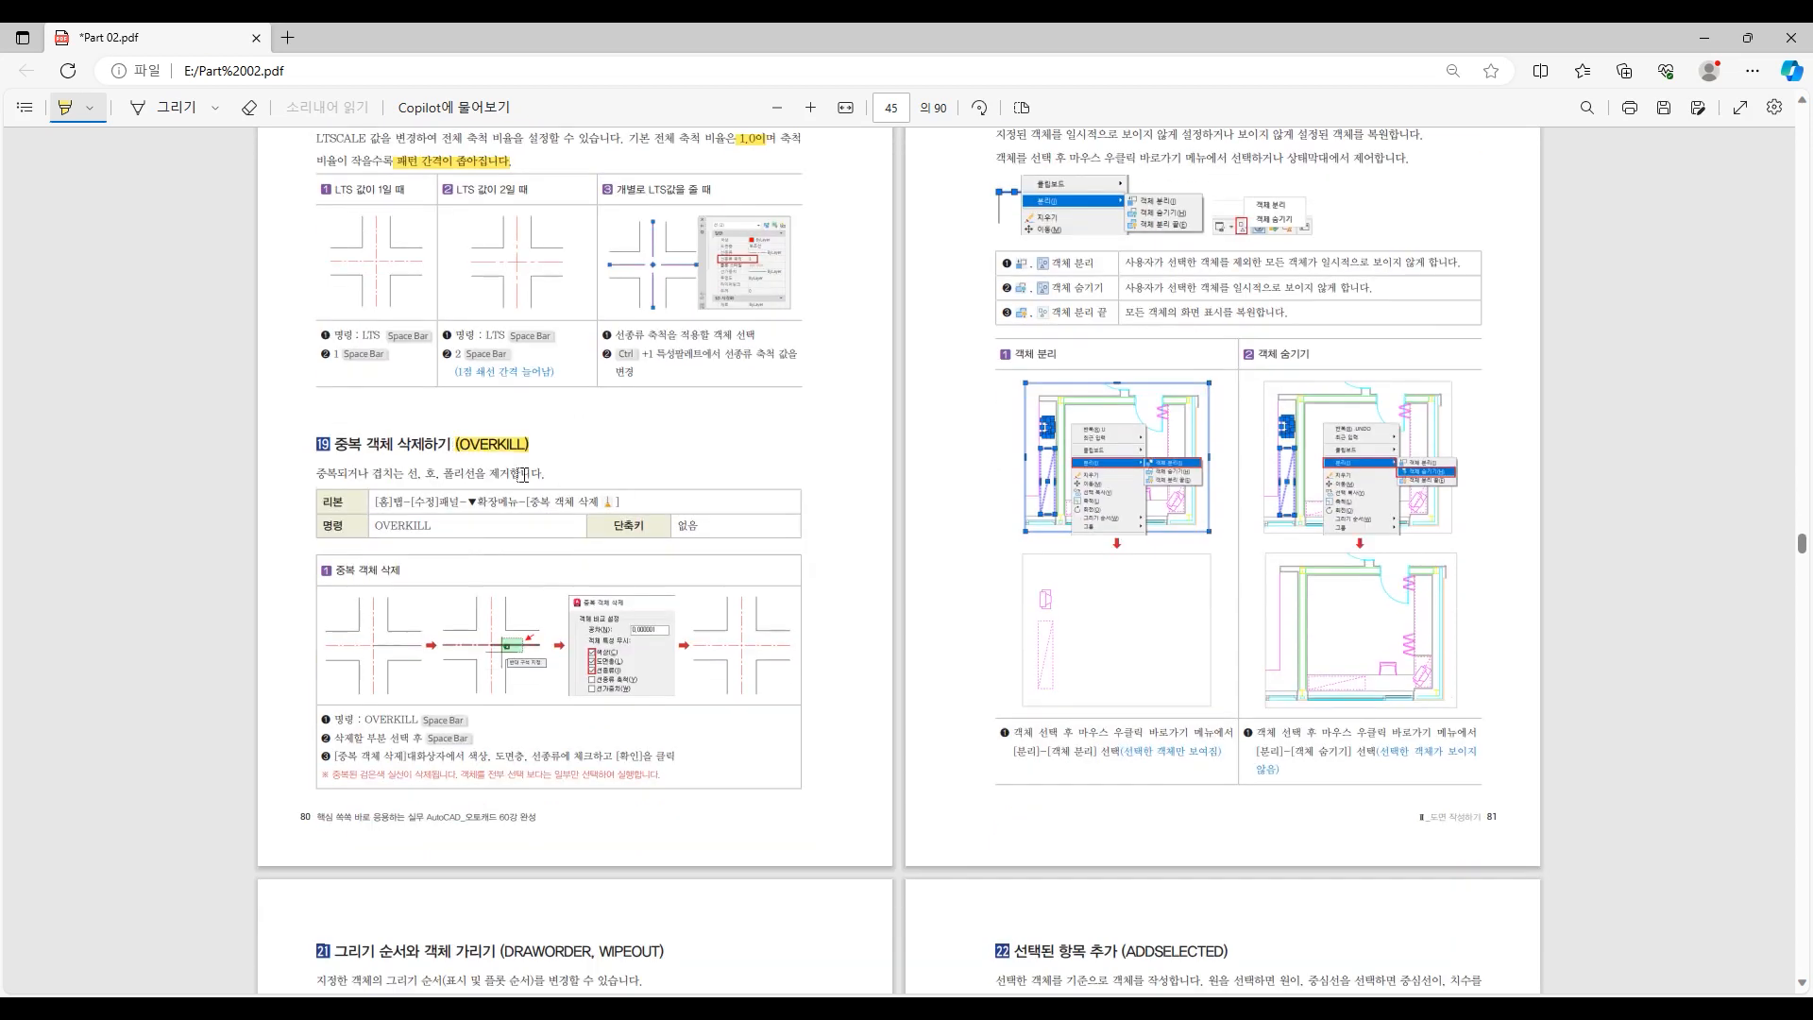
drag(412, 505, 620, 499)
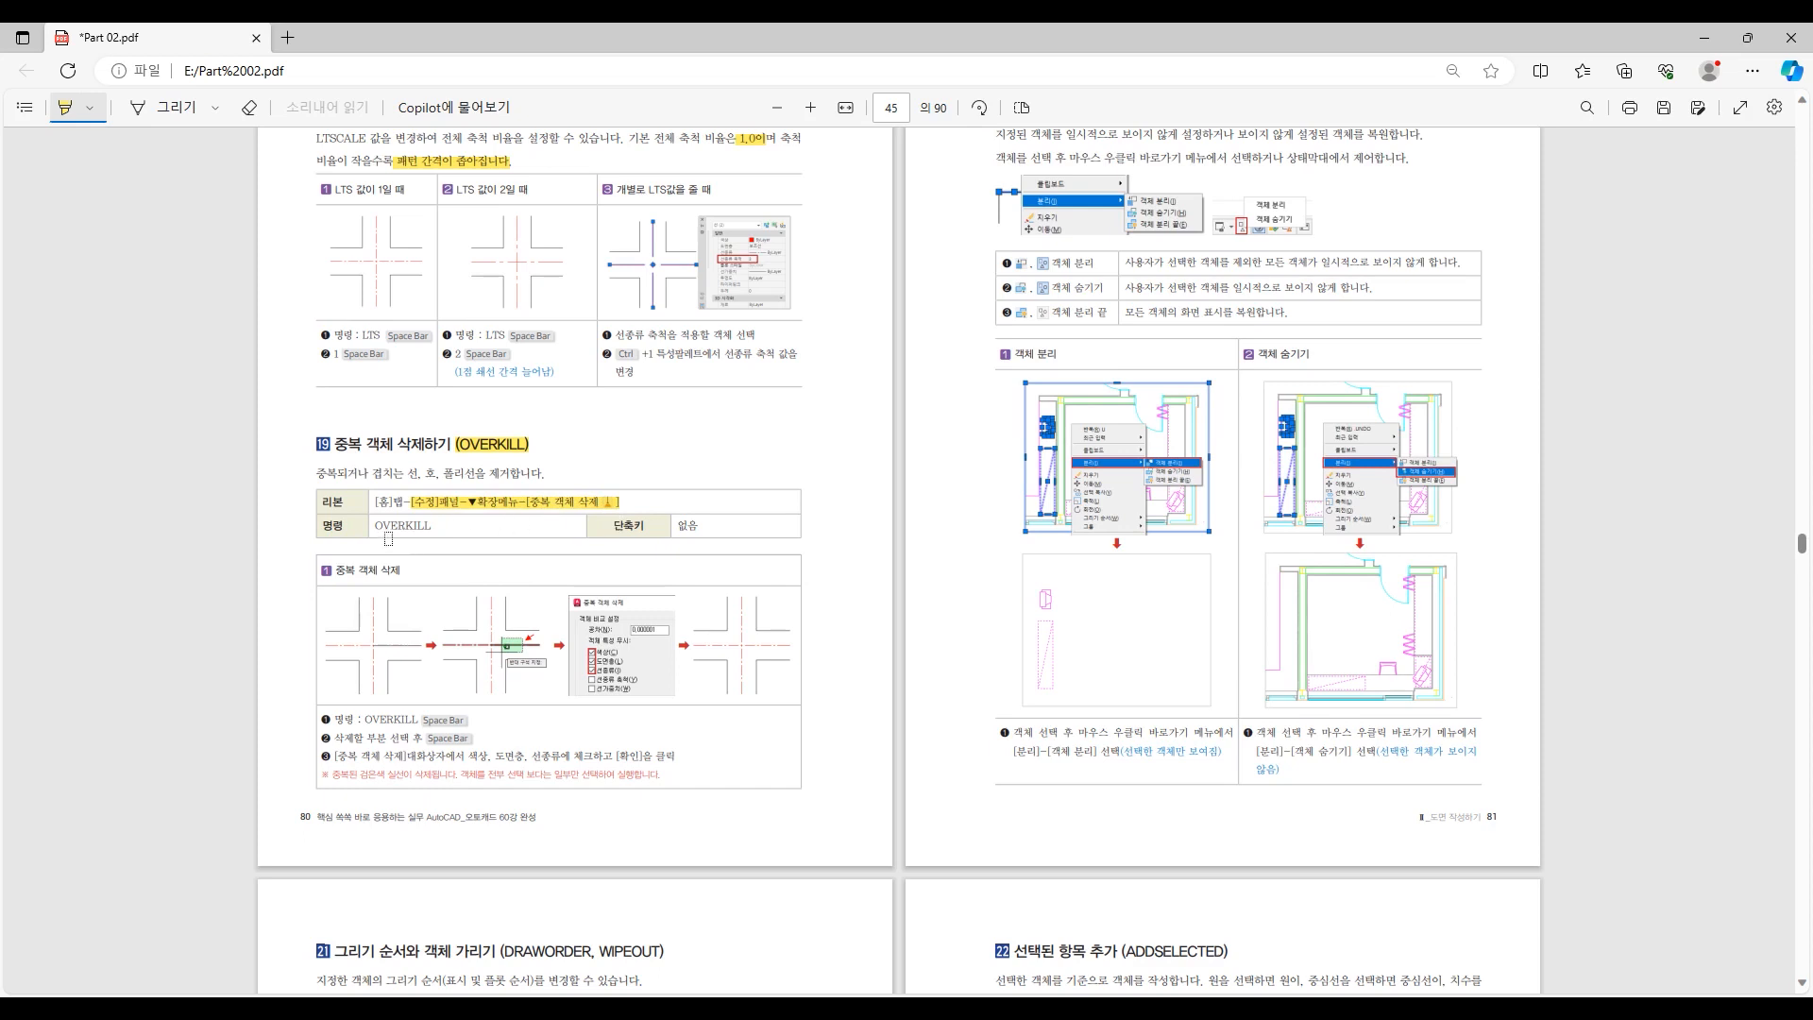
drag(371, 533, 436, 532)
Step: Return to the ARRAY section of the PDF and switch to the AutoCAD drawing
scroll(982, 530, up, 10)
scroll(963, 520, up, 5)
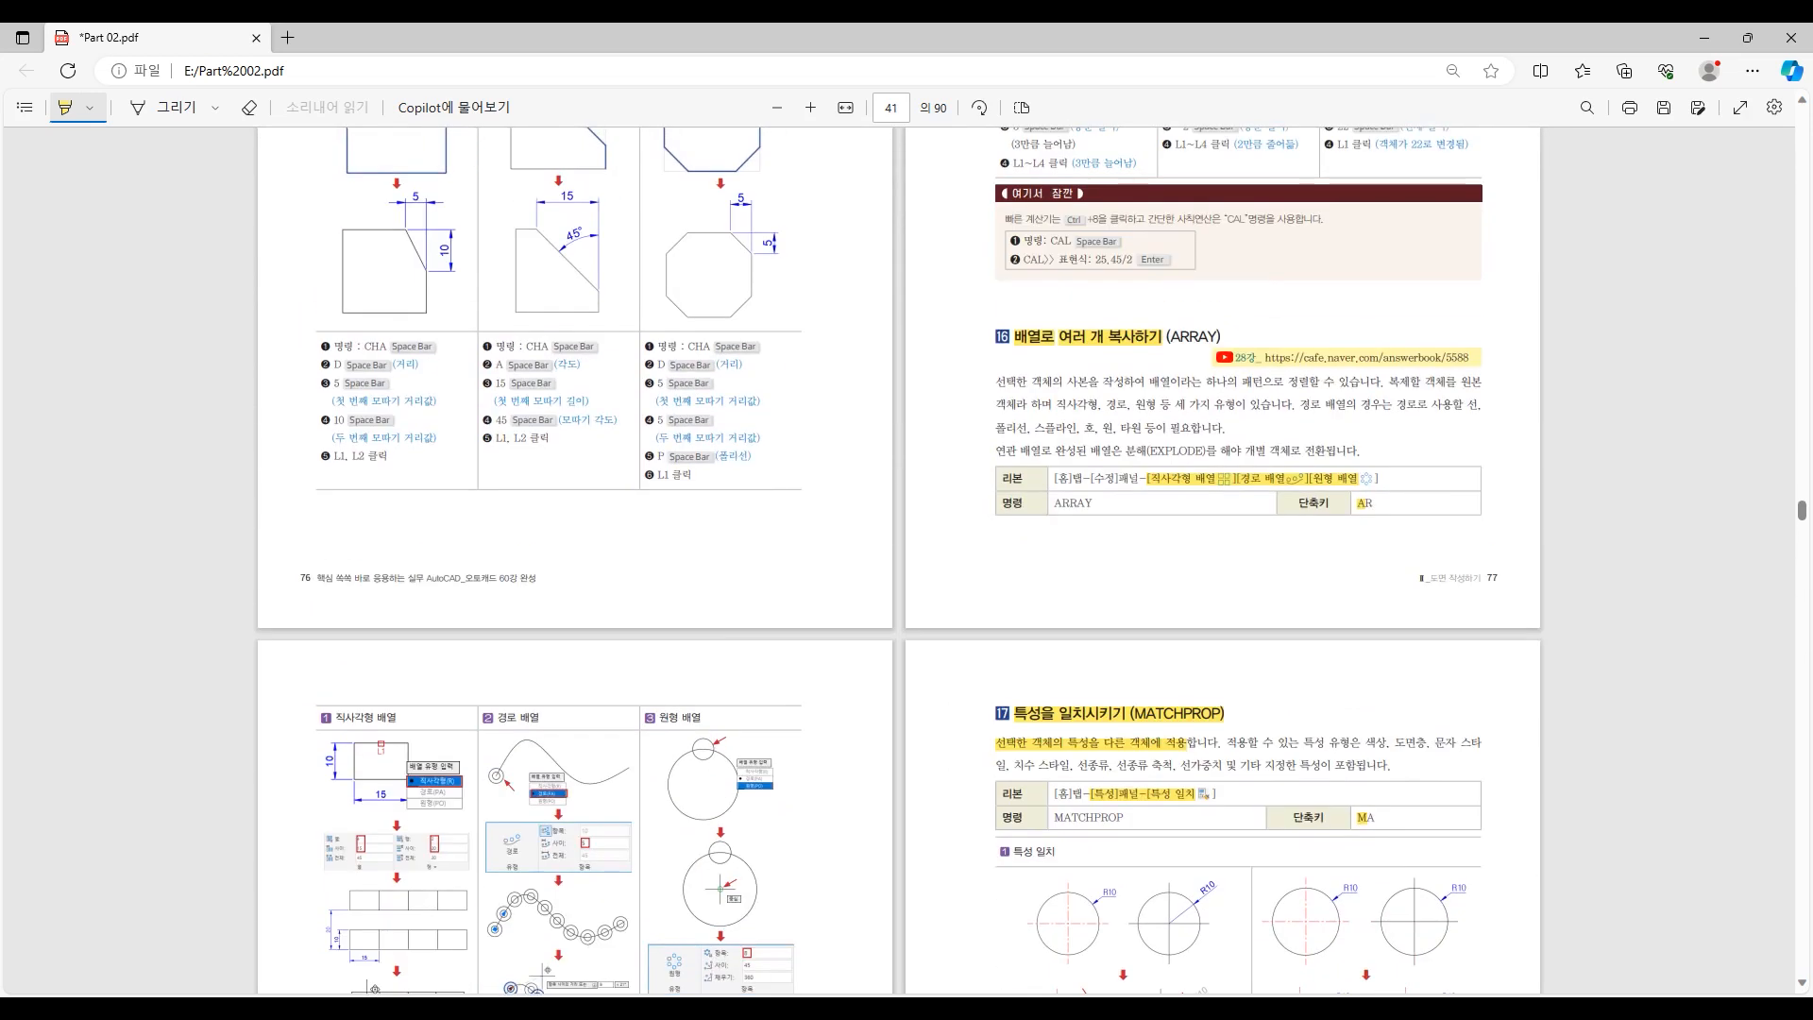
key(alt+Tab)
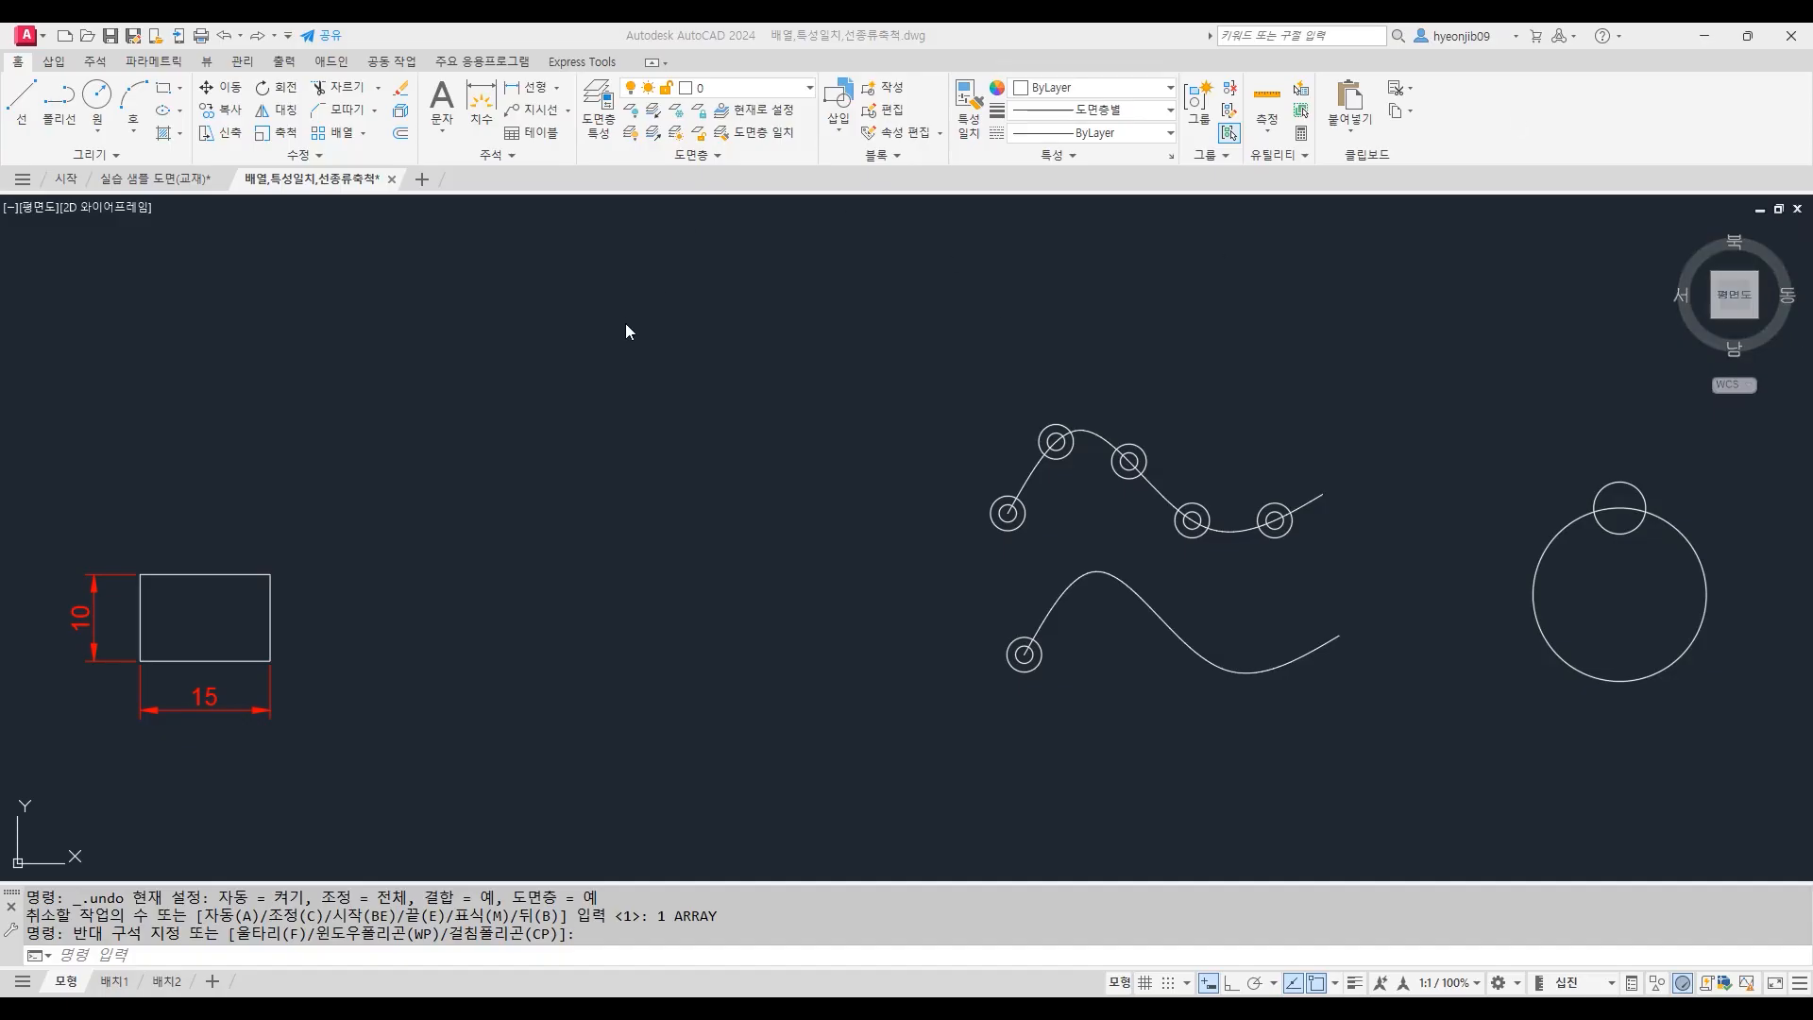
Step: Start the ARRAY command on the 15 by 10 rectangle and choose the rectangular type
click(365, 132)
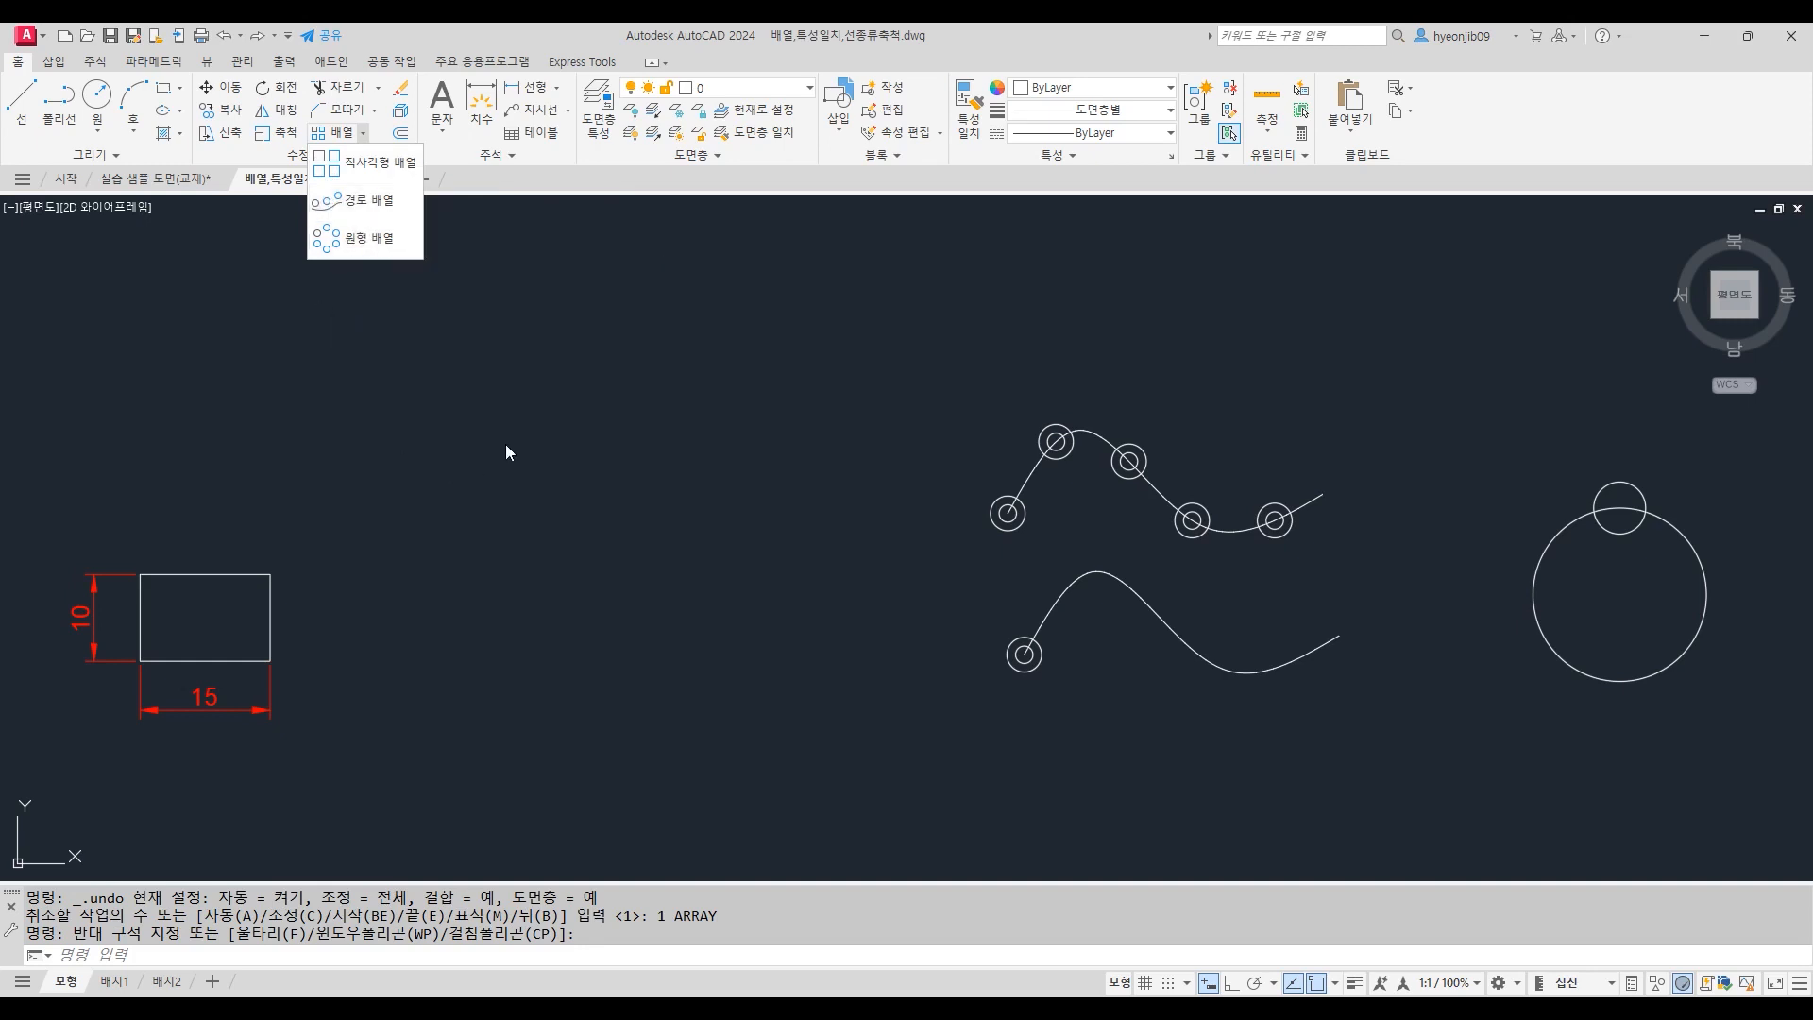
text(AR)
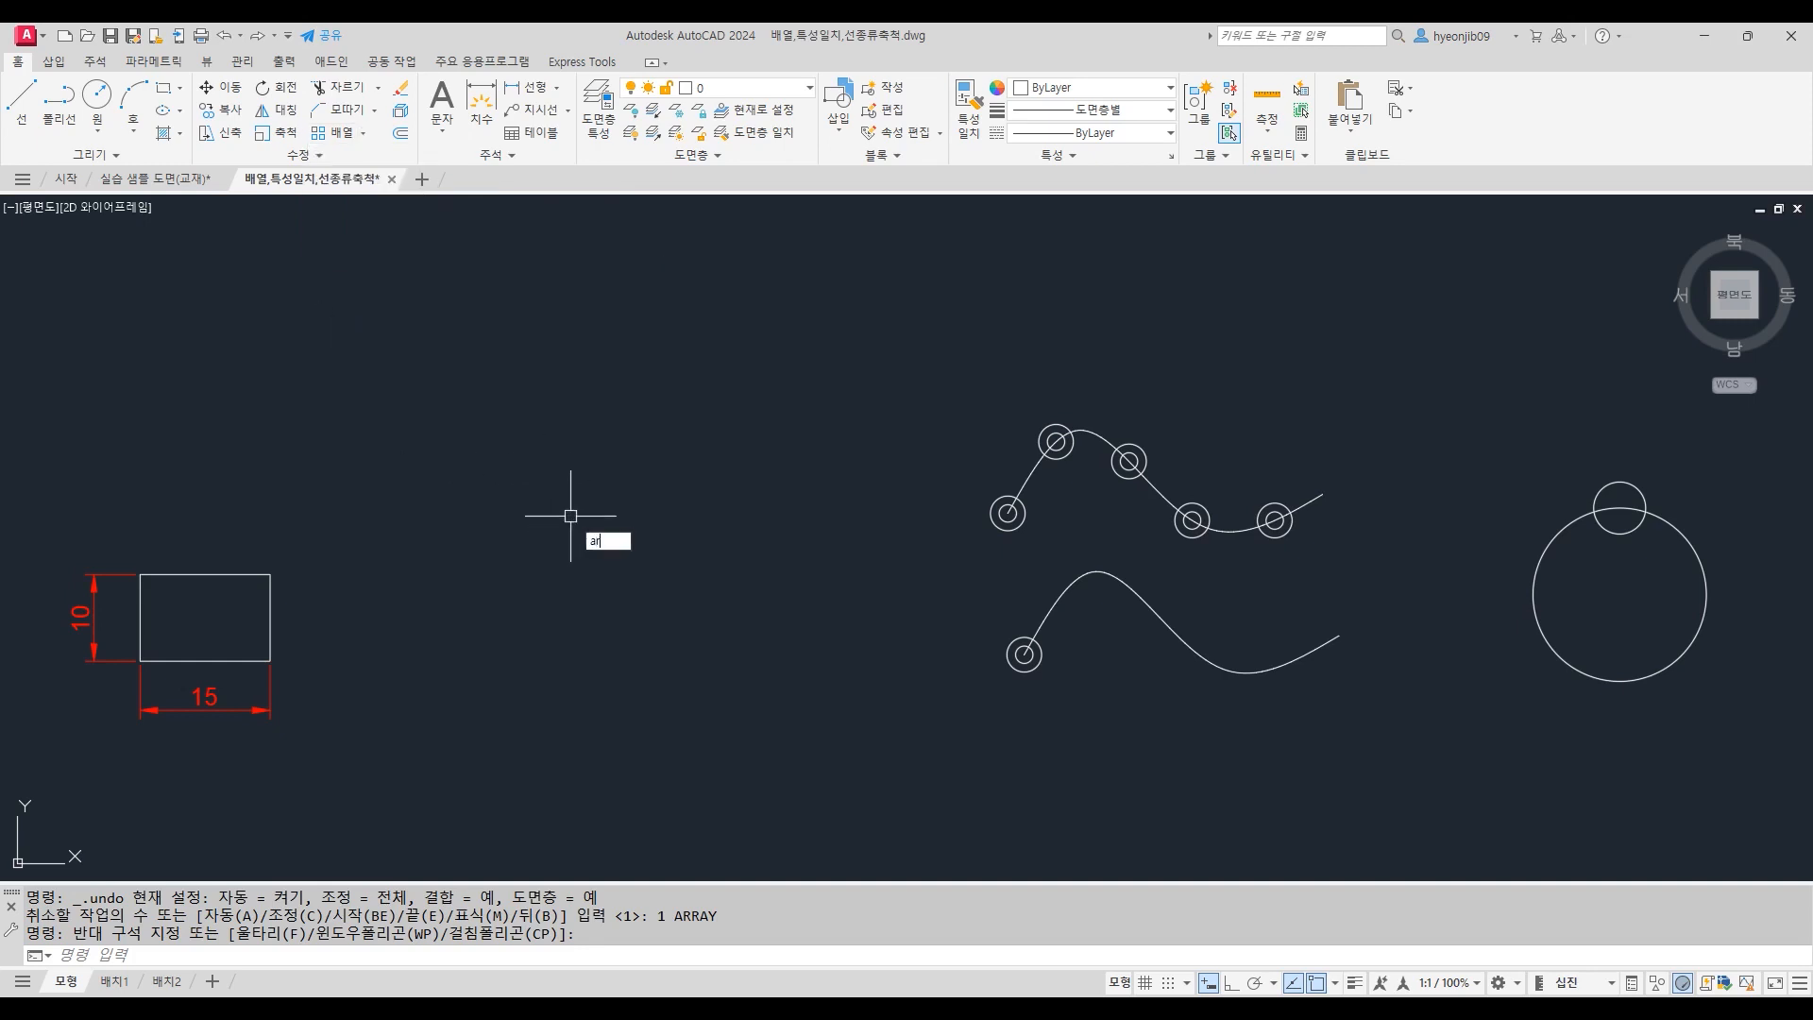
key(Return)
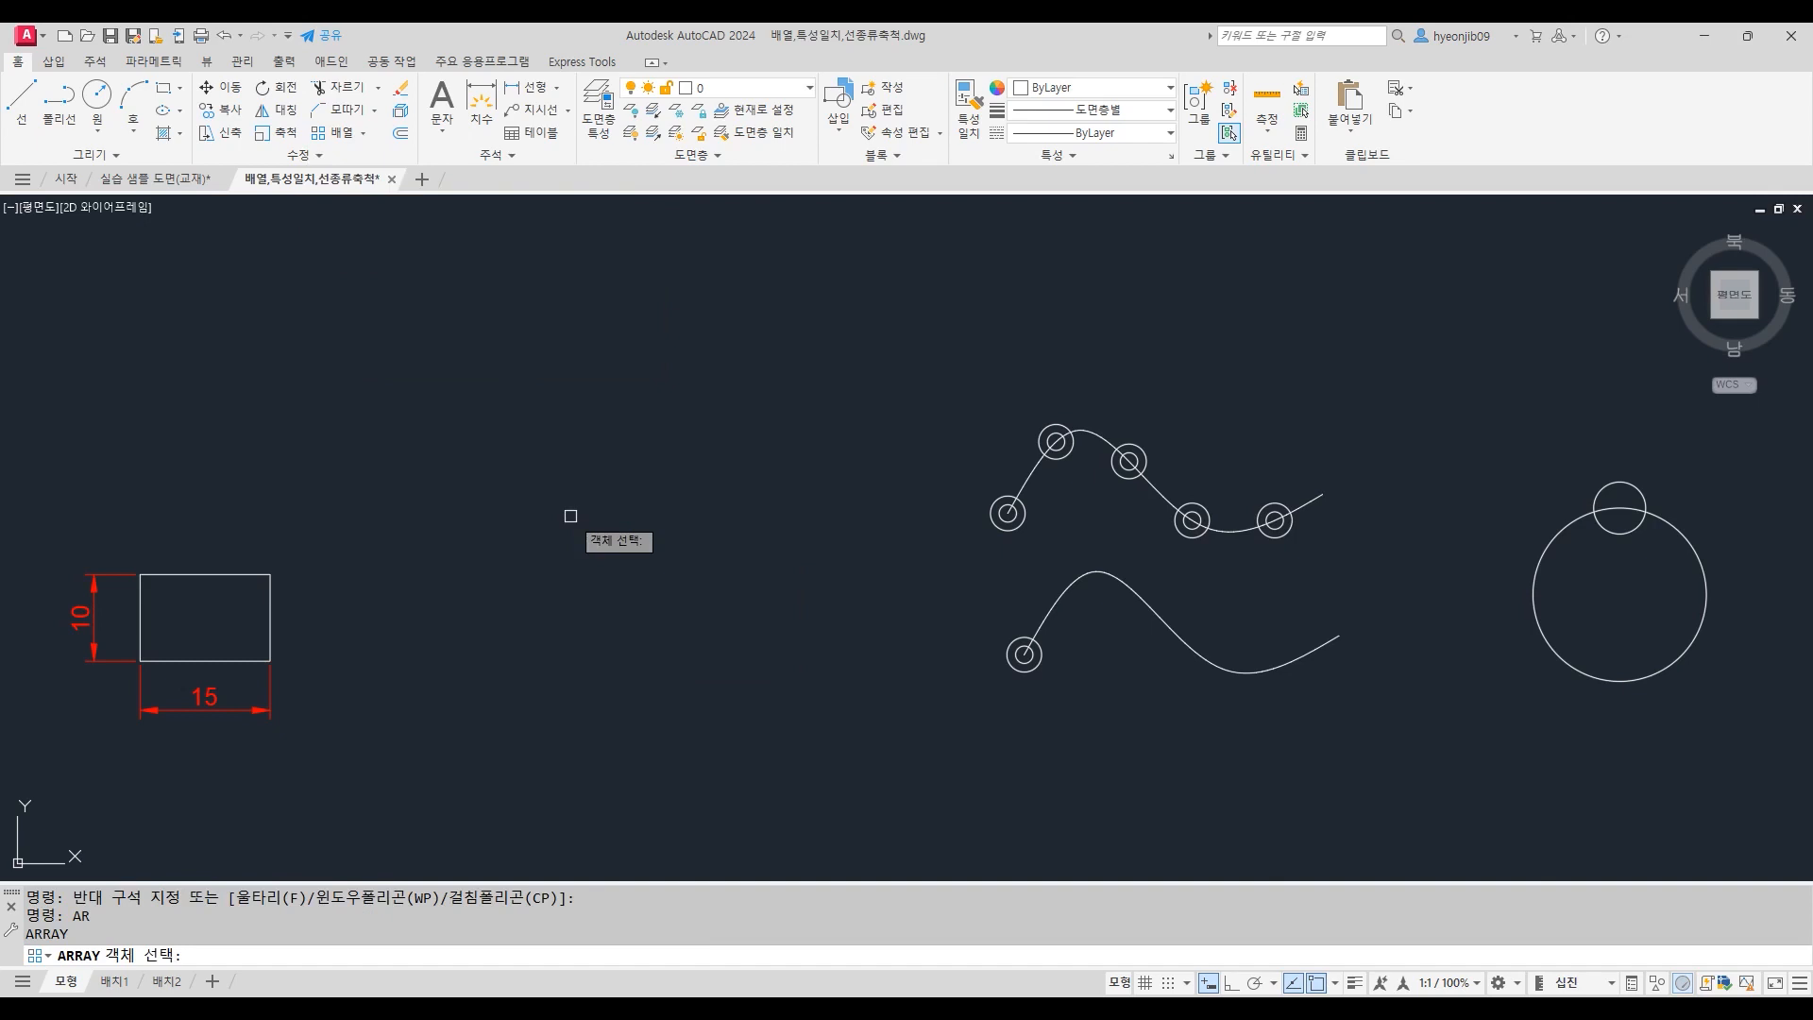
click(237, 574)
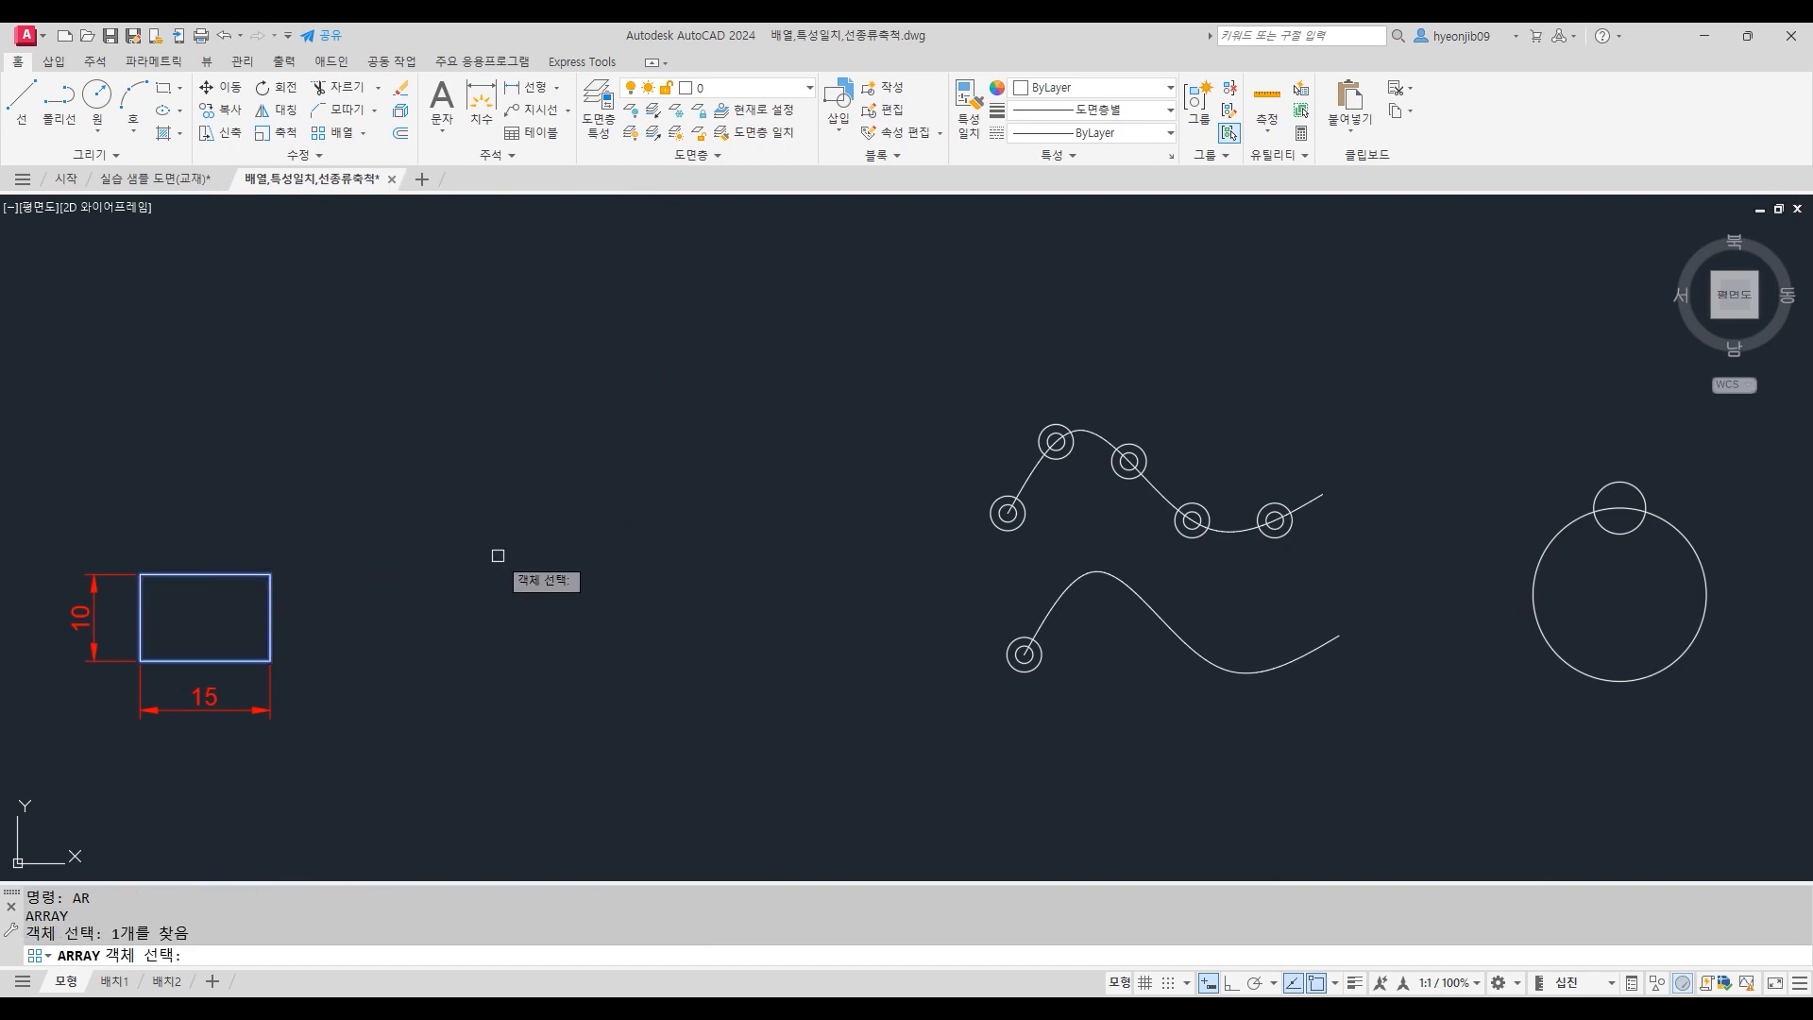
key(Return)
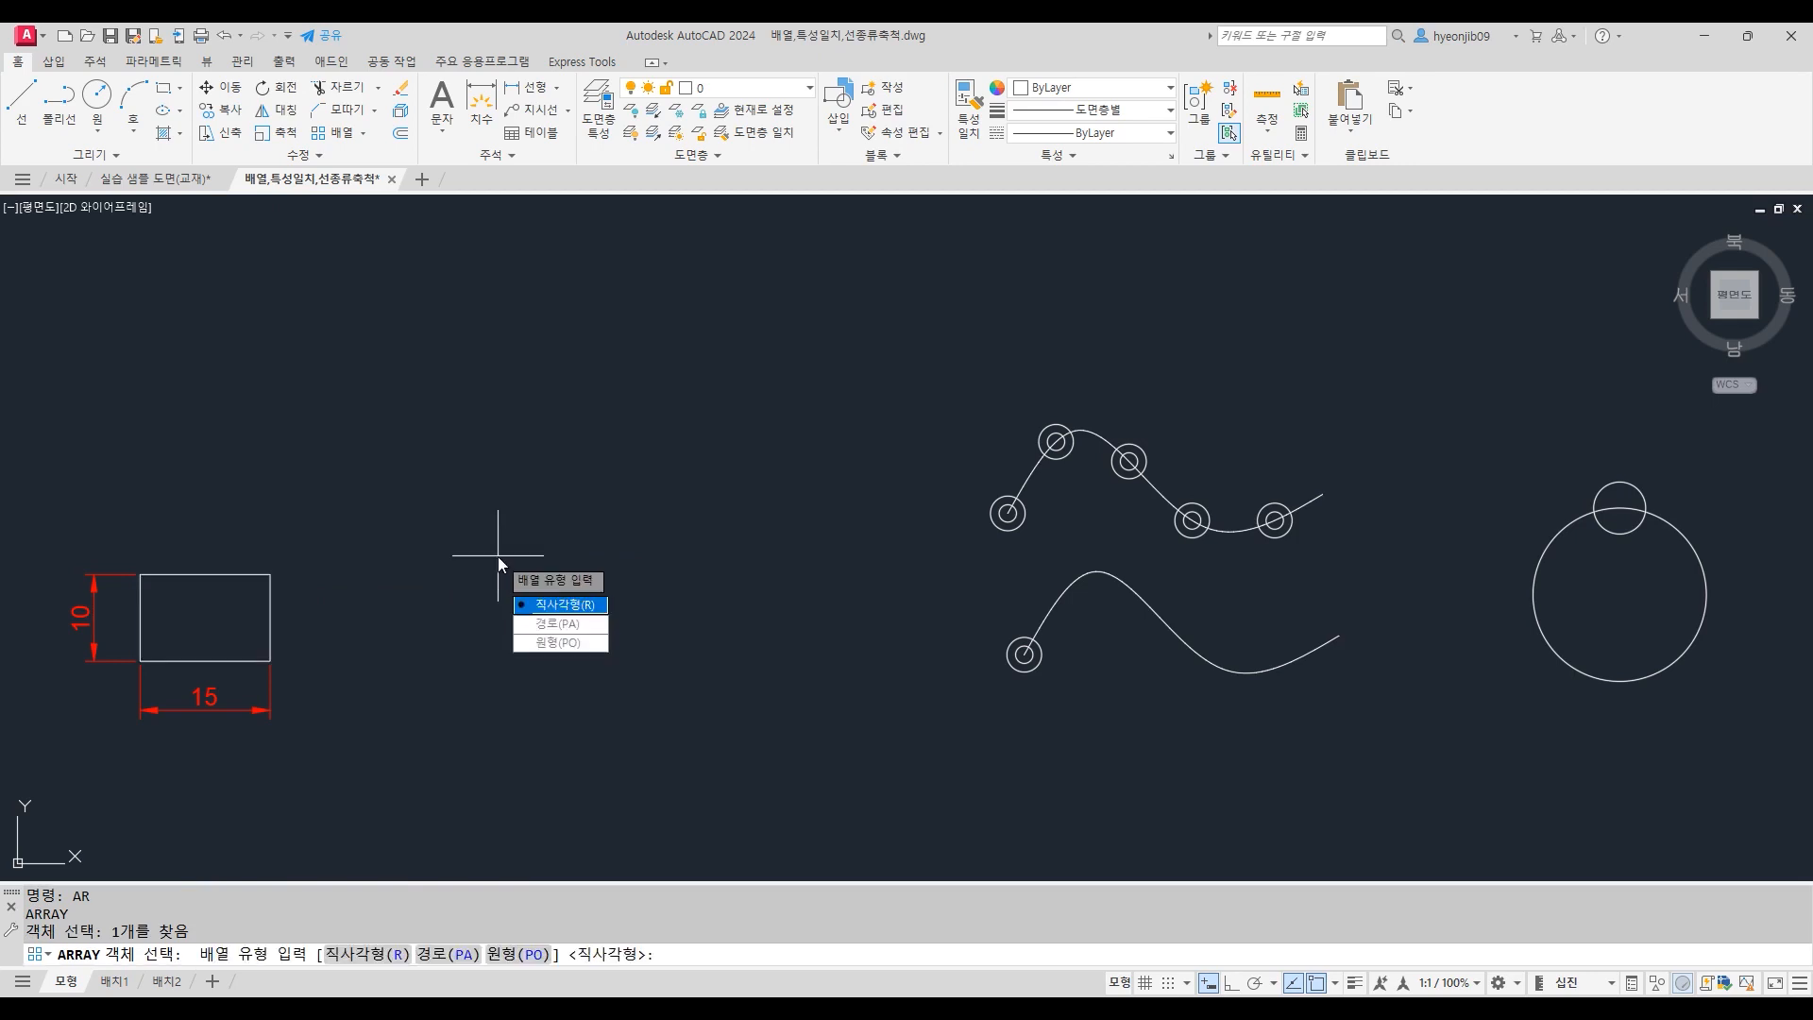
click(588, 605)
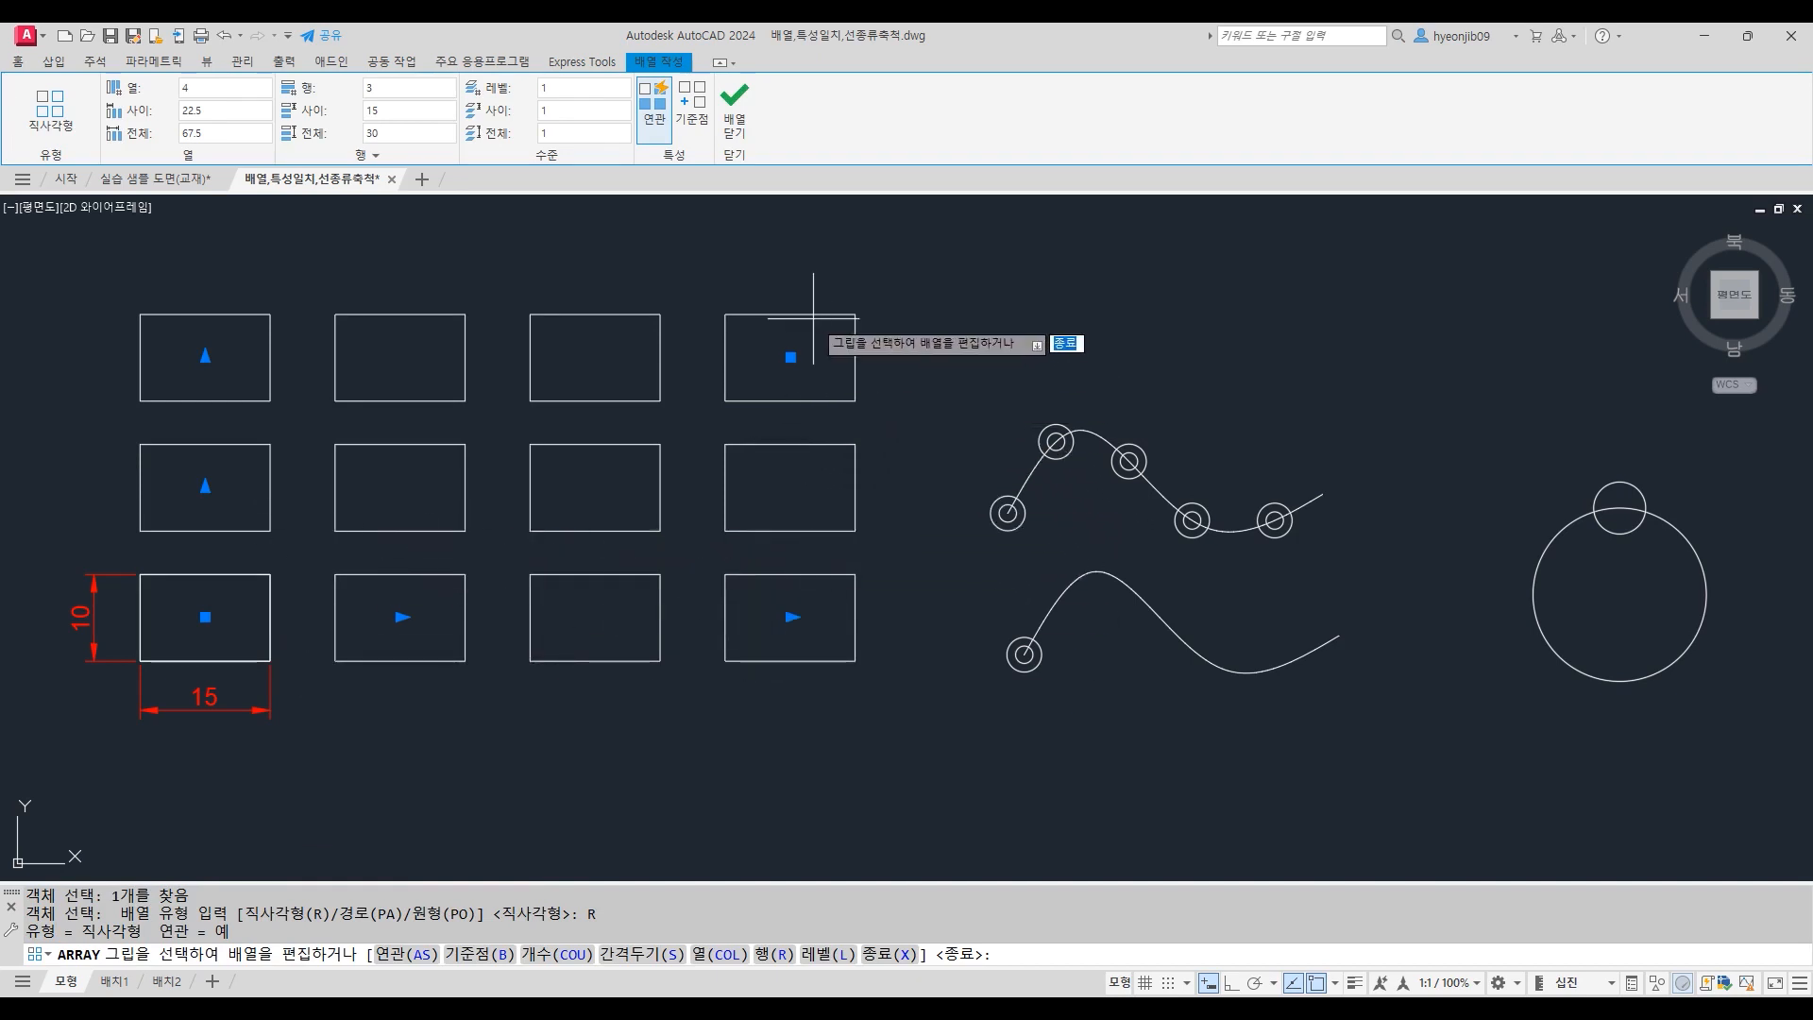
Step: Set the rectangular array's column spacing to 15, row count to 2 and row spacing to 20, and finish the array
click(219, 110)
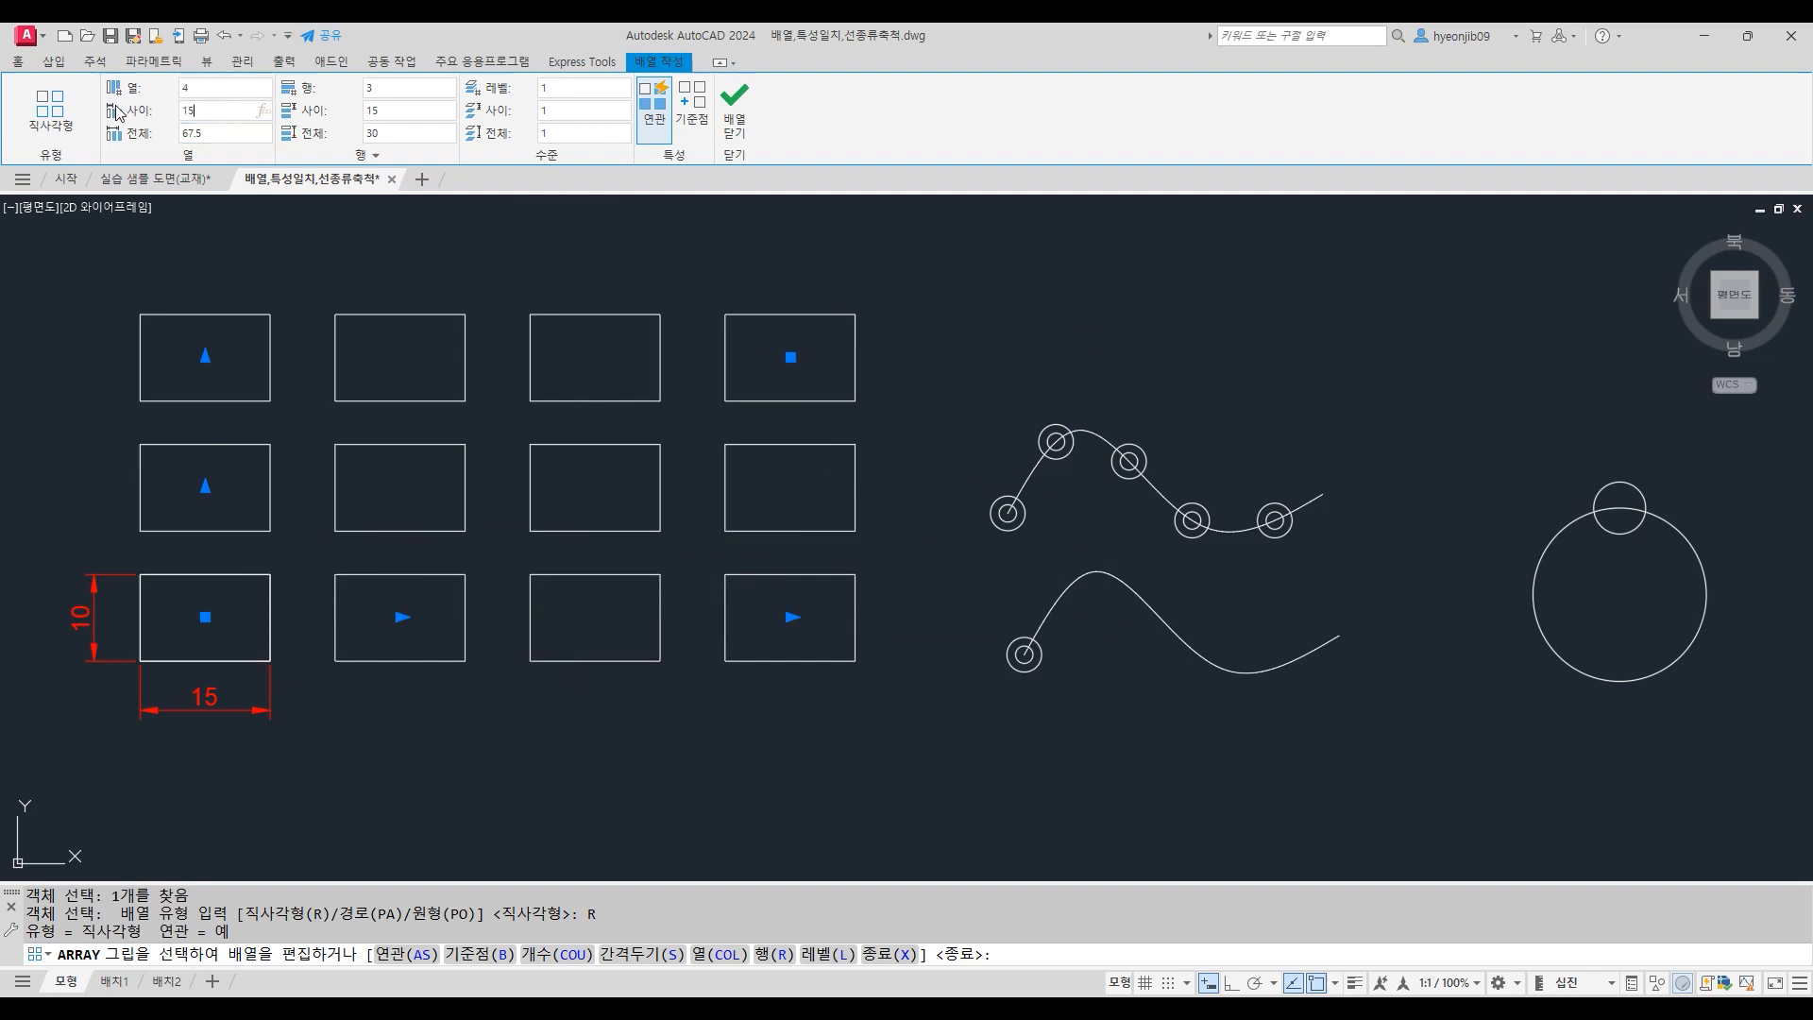
key(Tab)
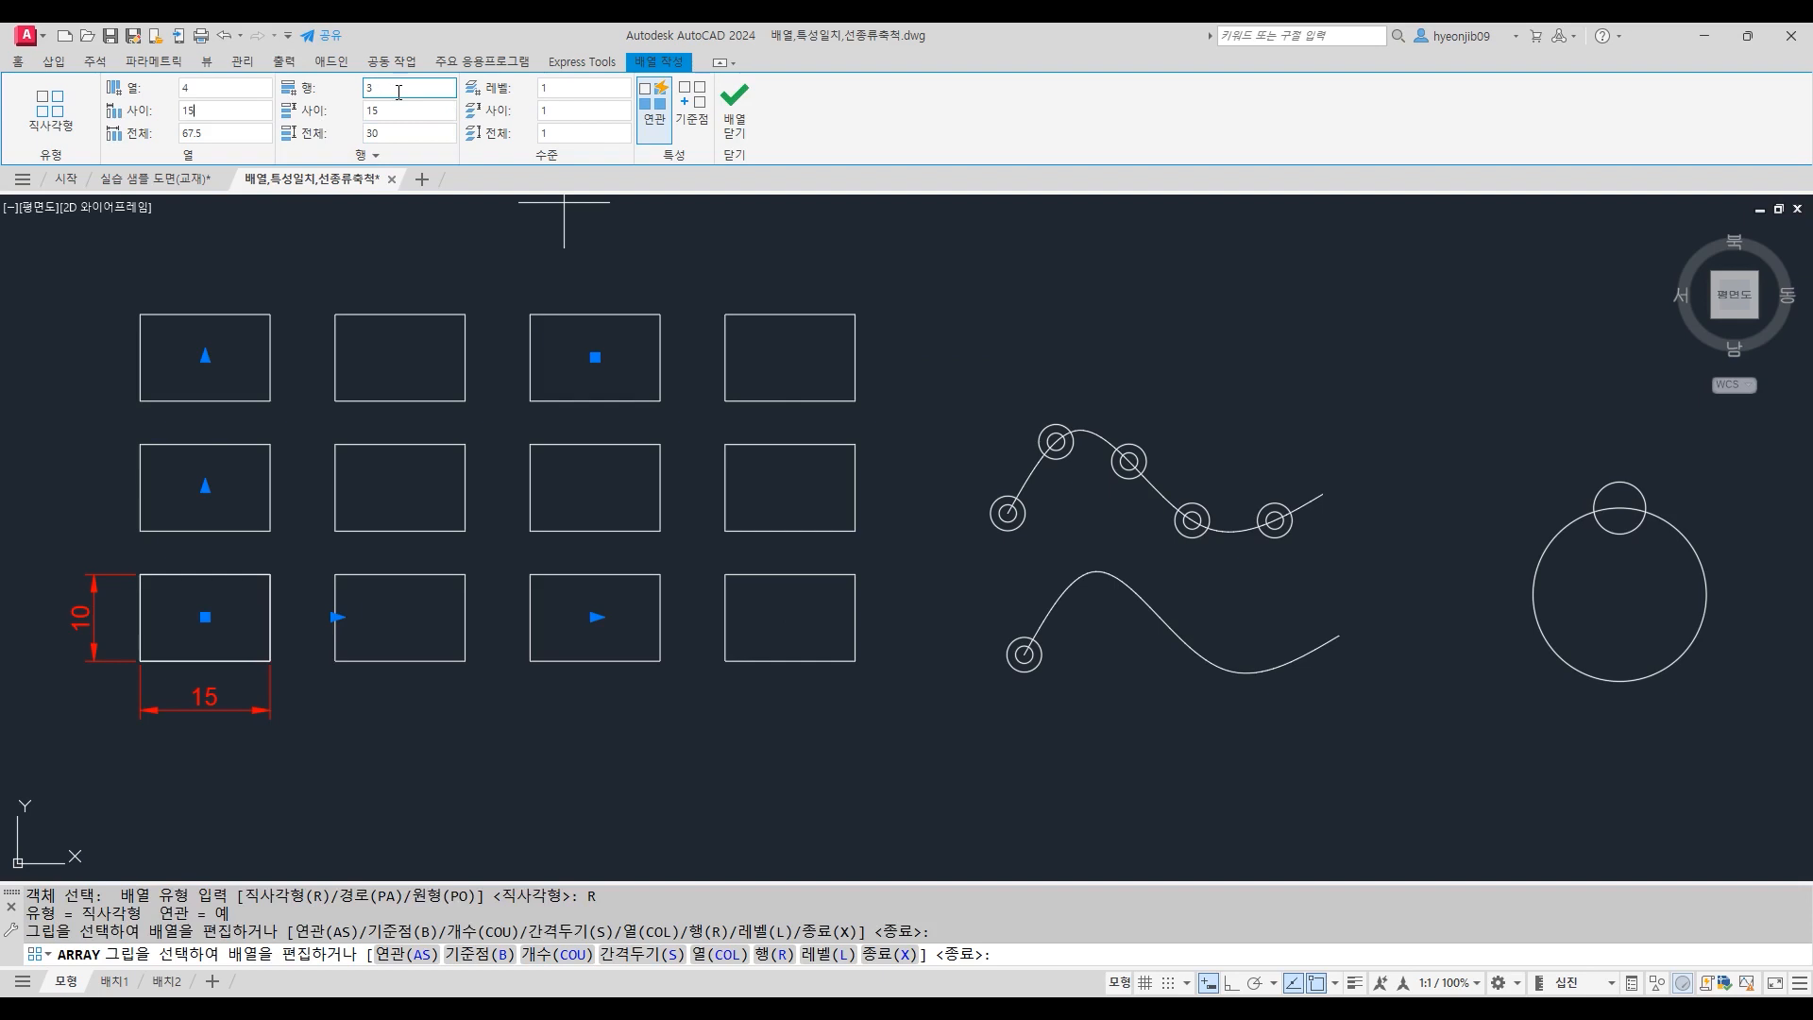
key(Tab)
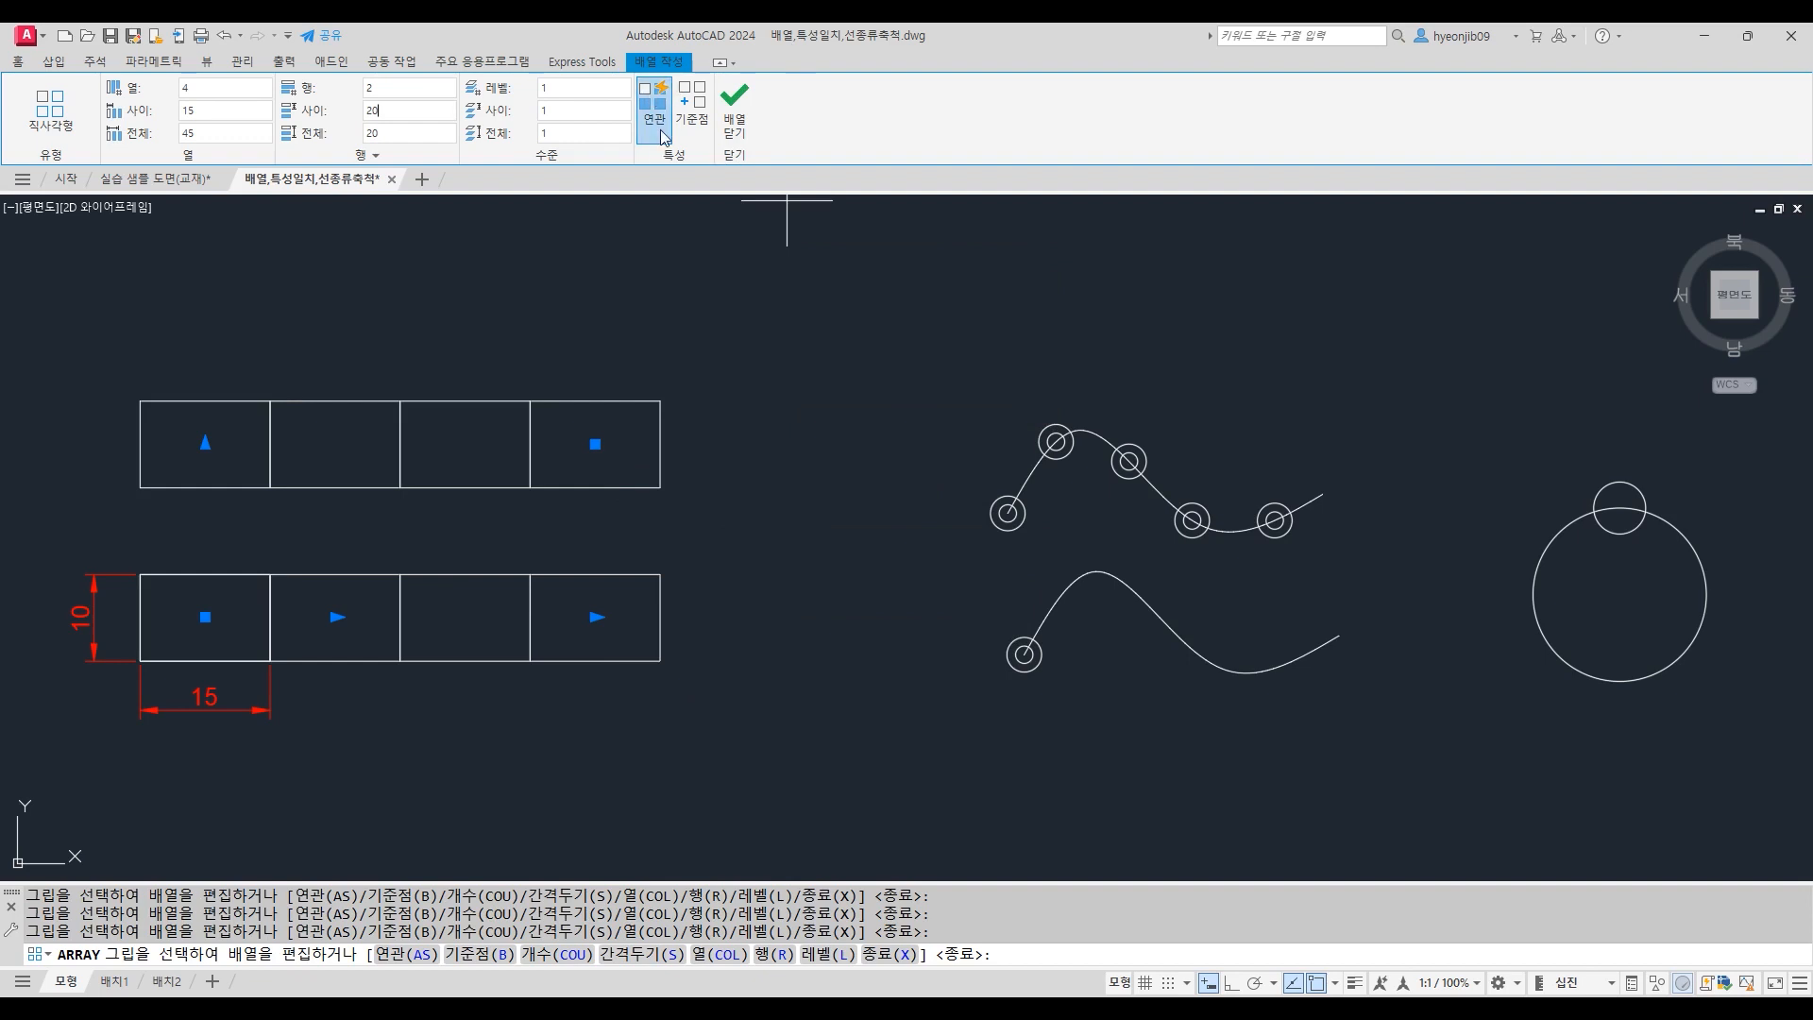
click(735, 111)
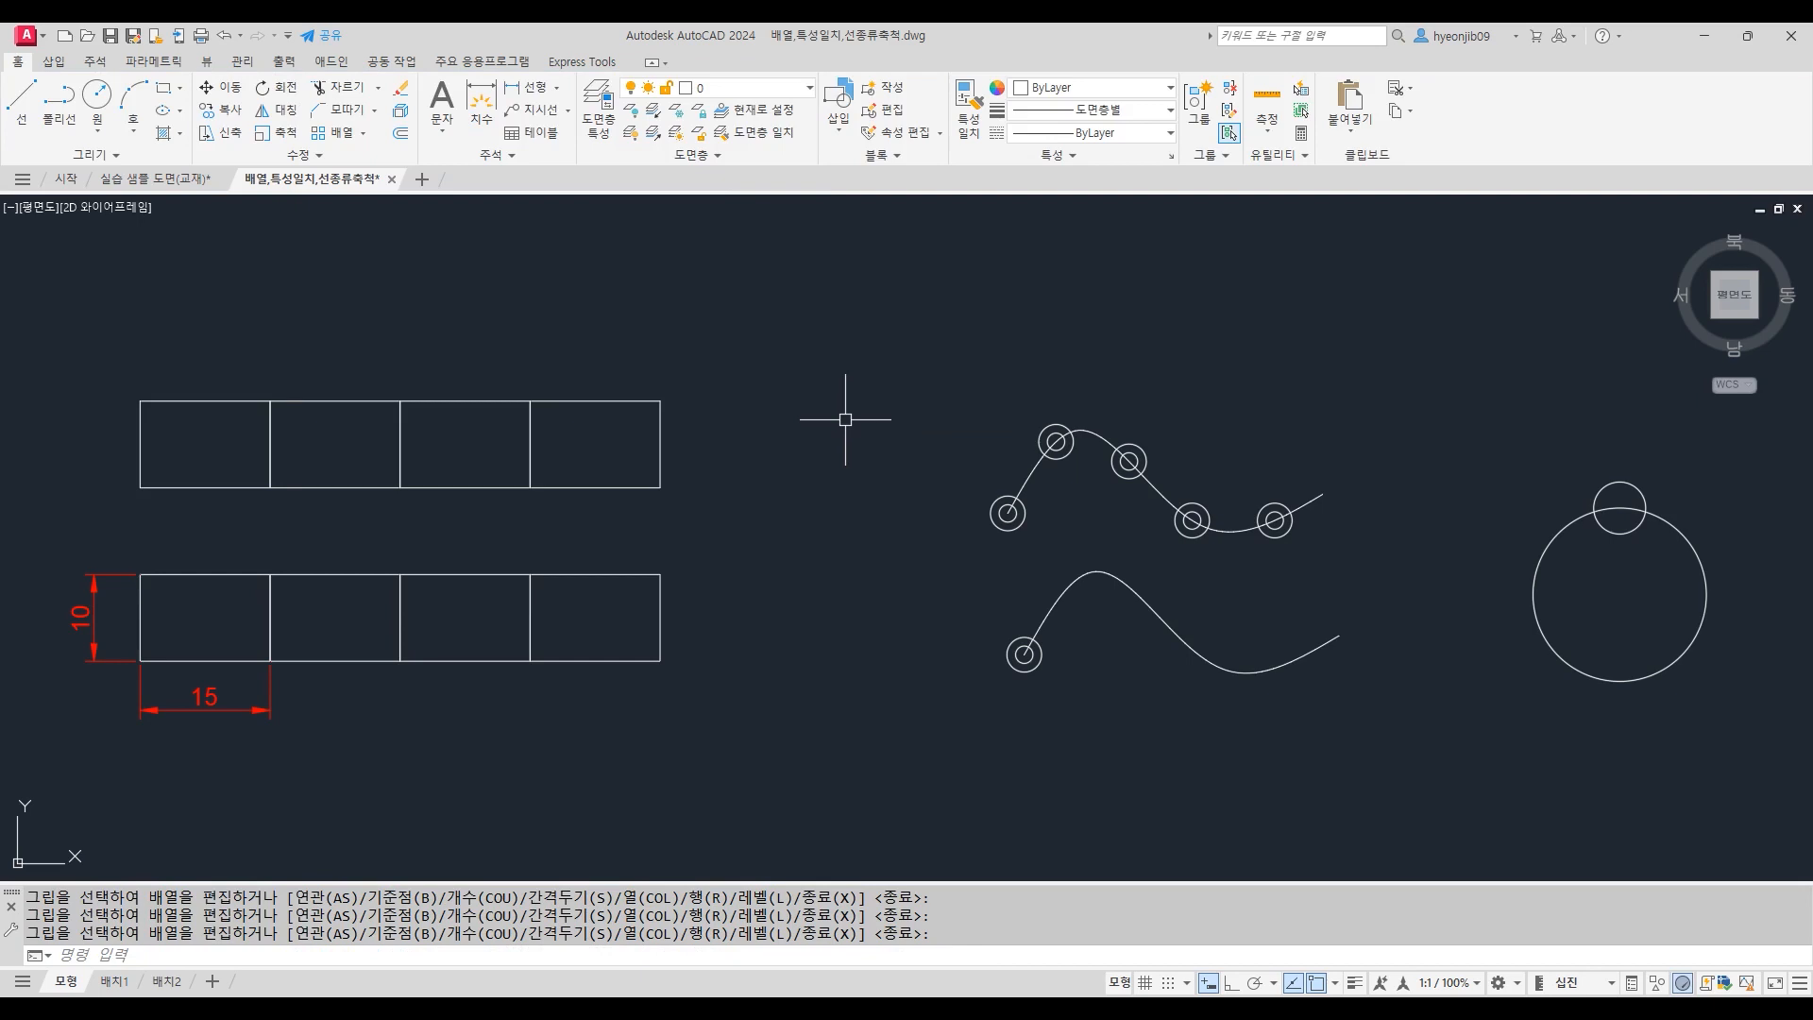
Step: Extend the rectangular array to 6 columns and 3 rows using its grips
click(578, 401)
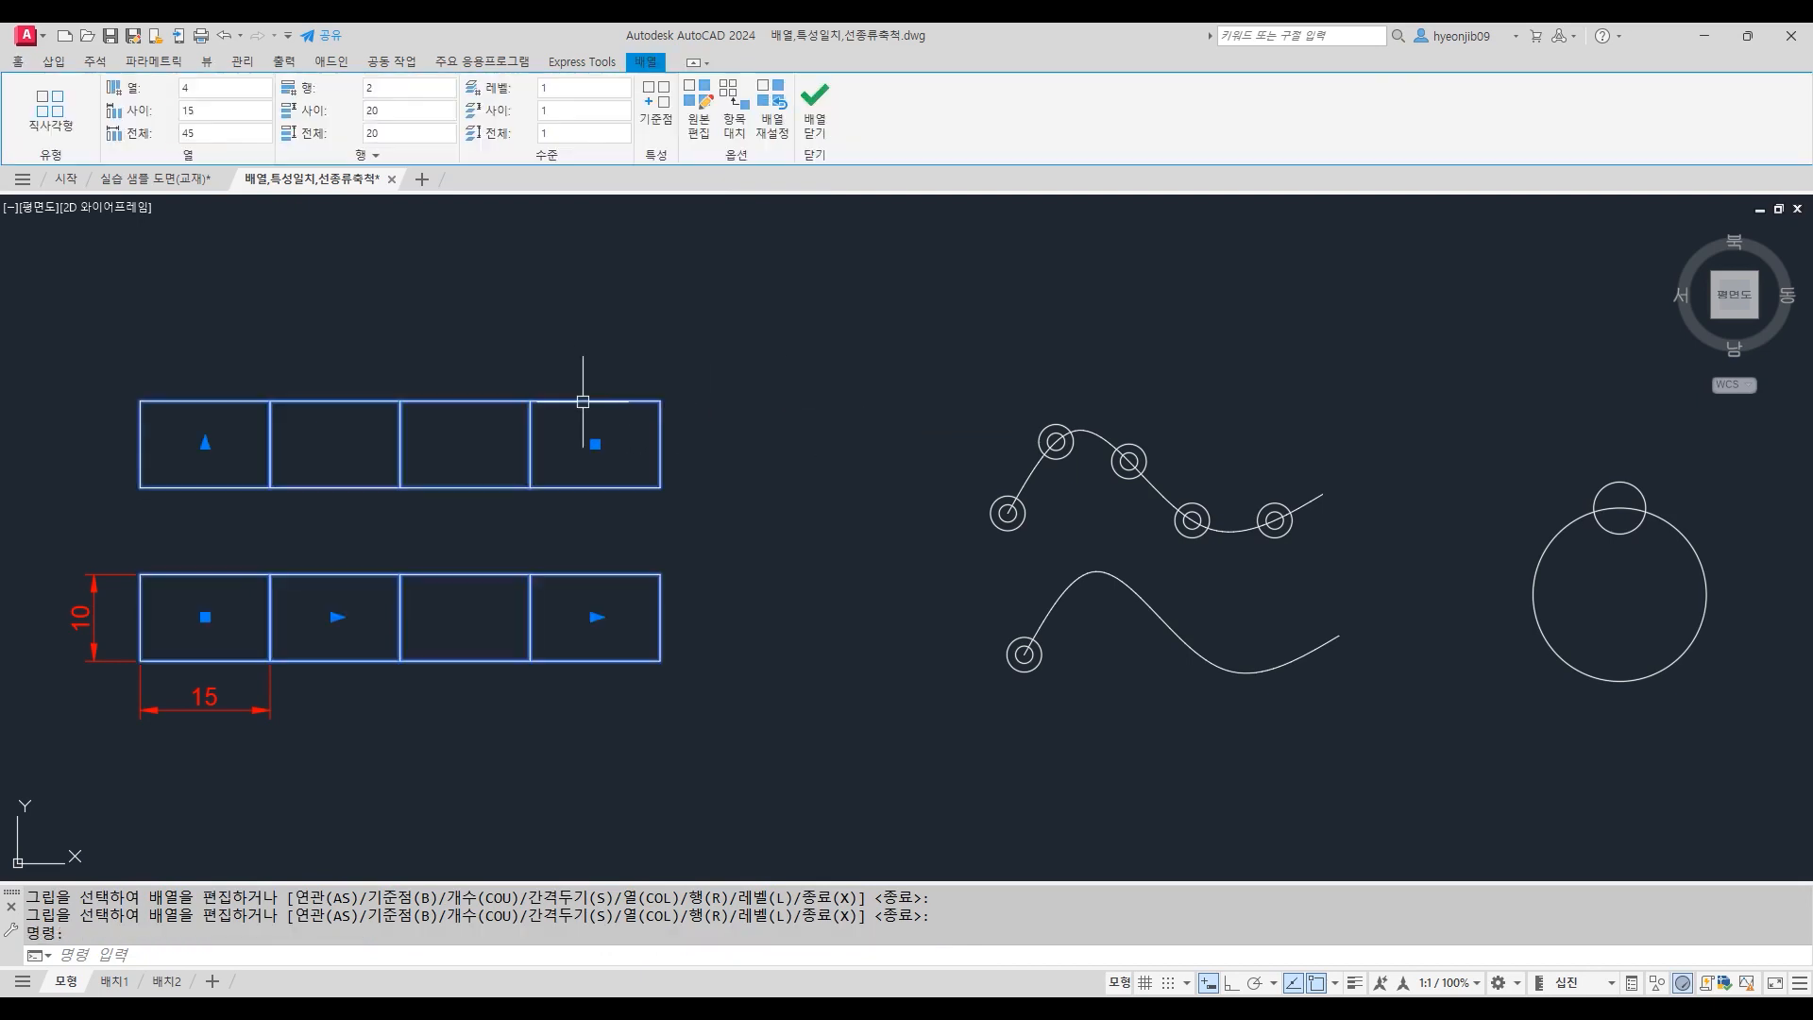
click(595, 617)
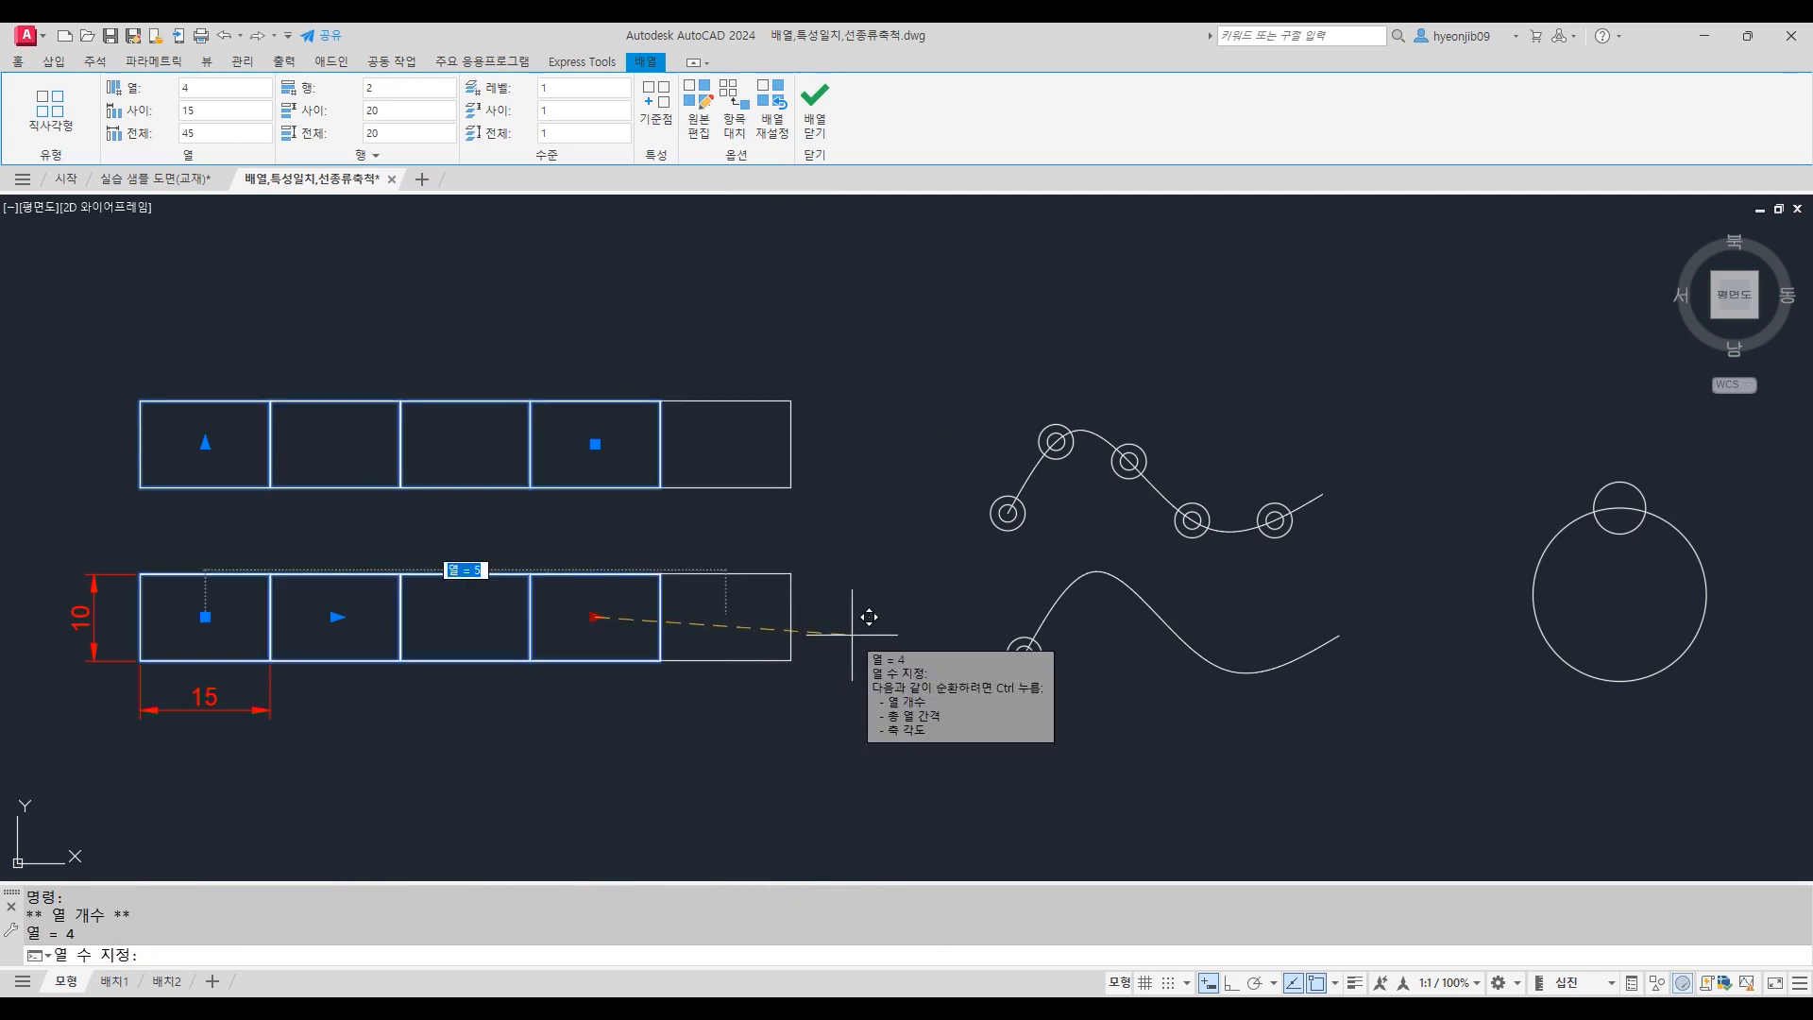
click(897, 617)
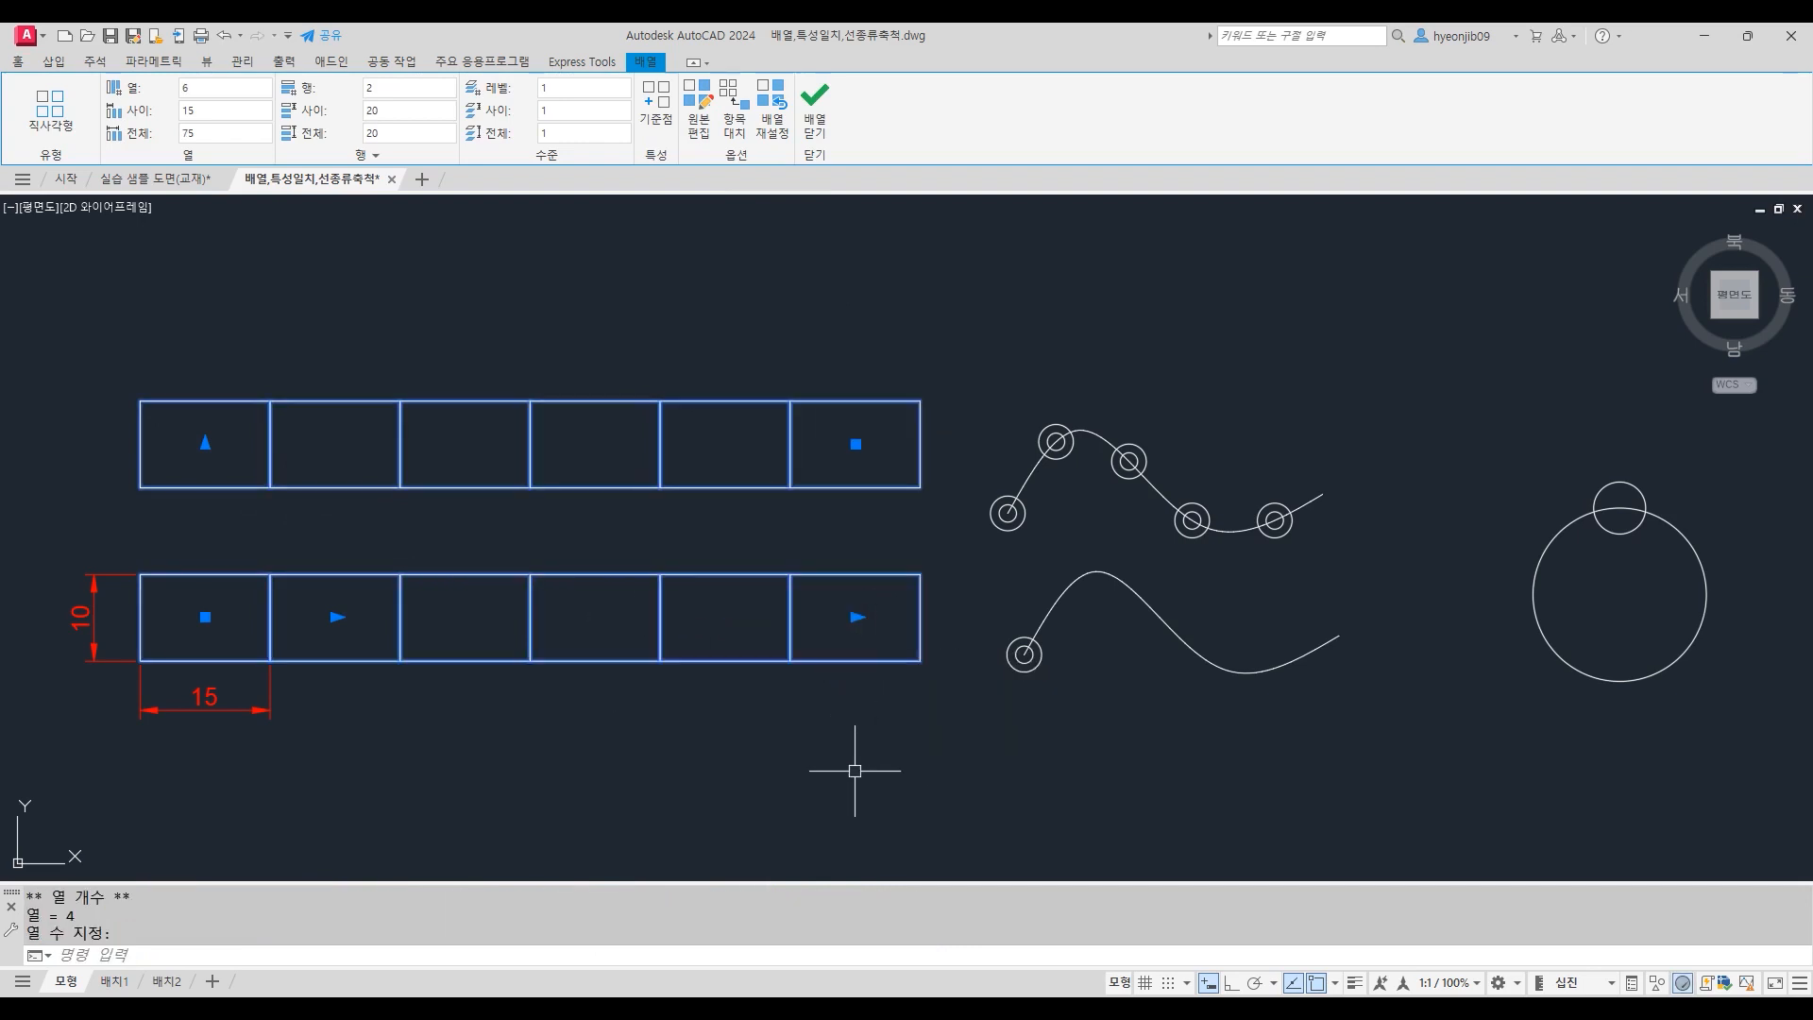
click(205, 442)
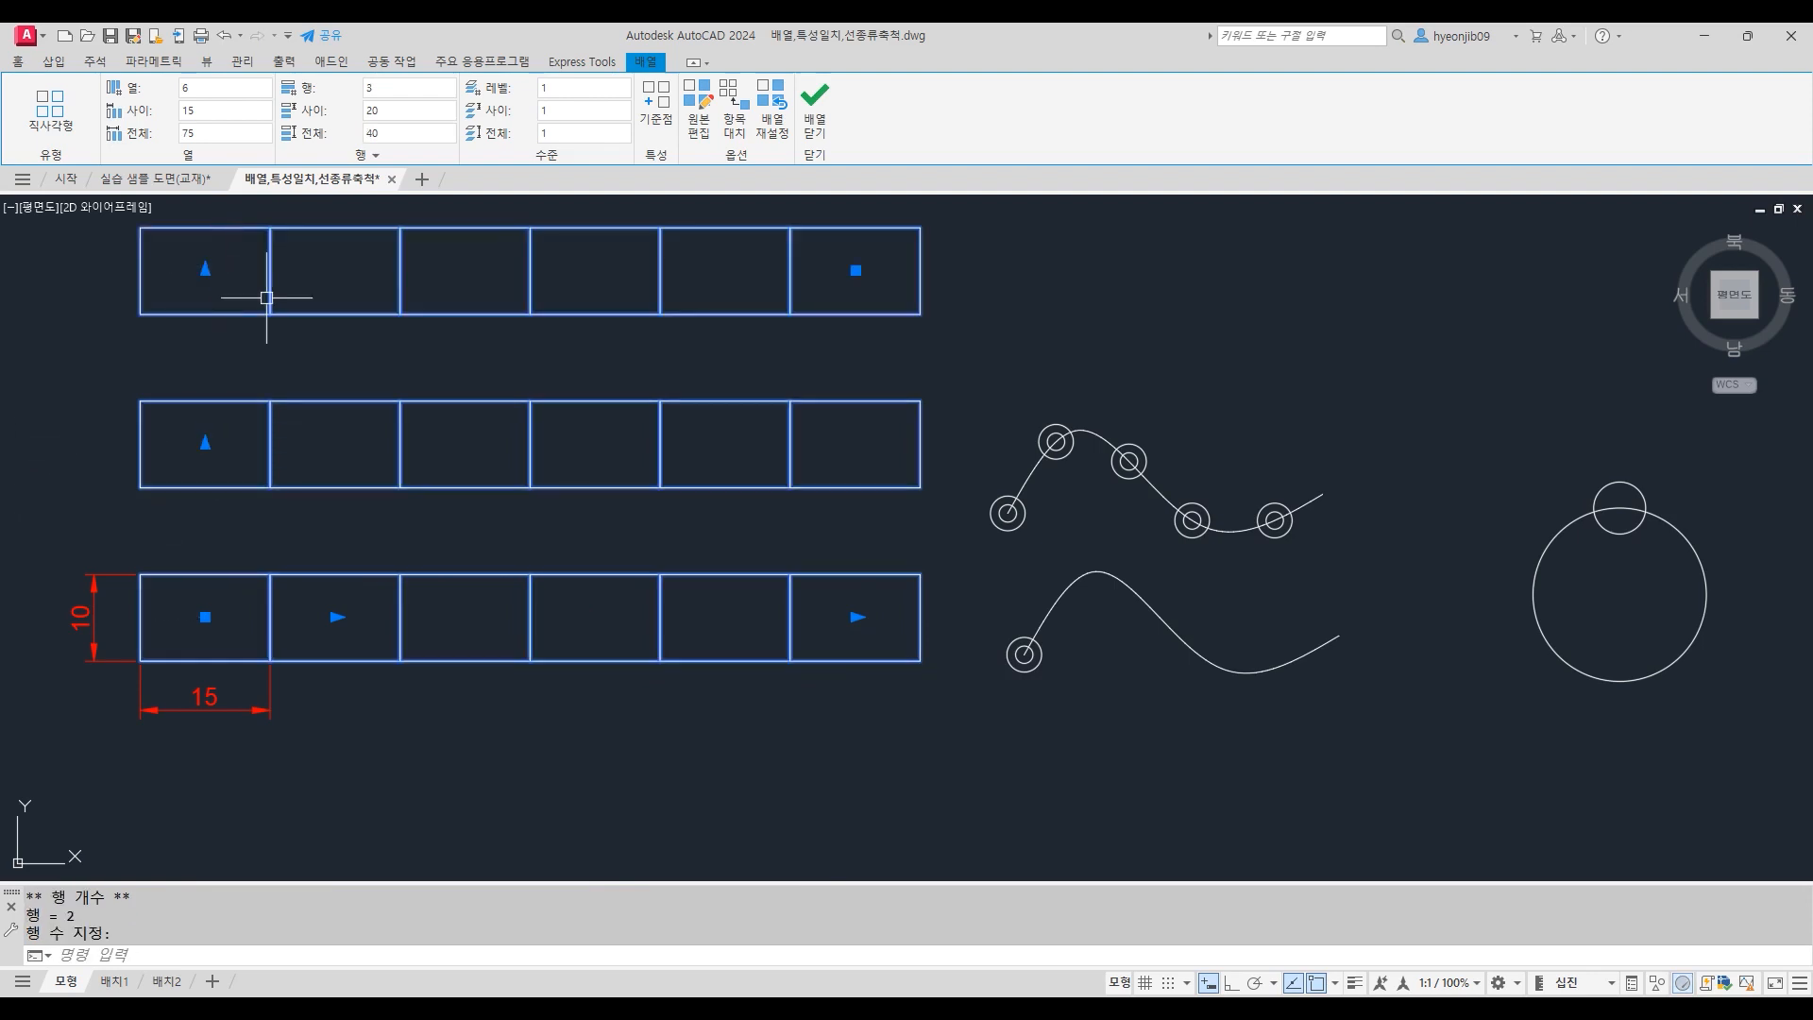
key(Escape)
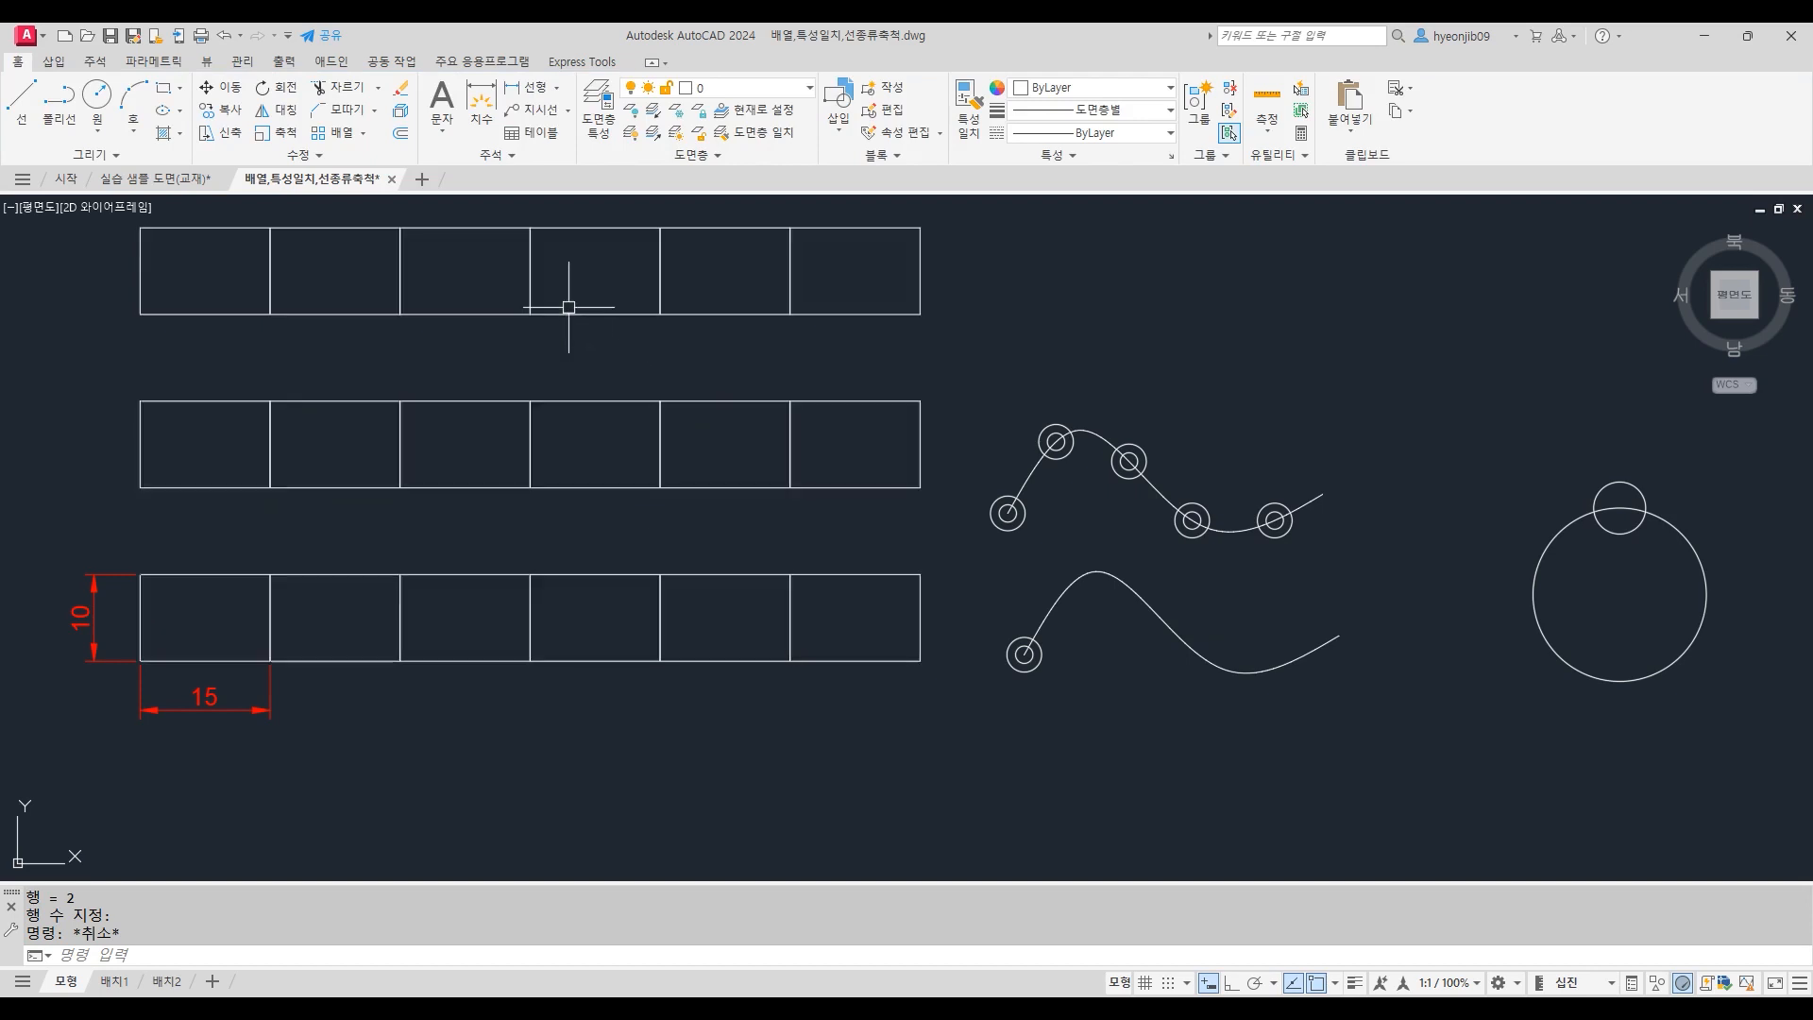
Step: Explode the rectangular array into individual rectangles
middle_drag(598, 348, 599, 392)
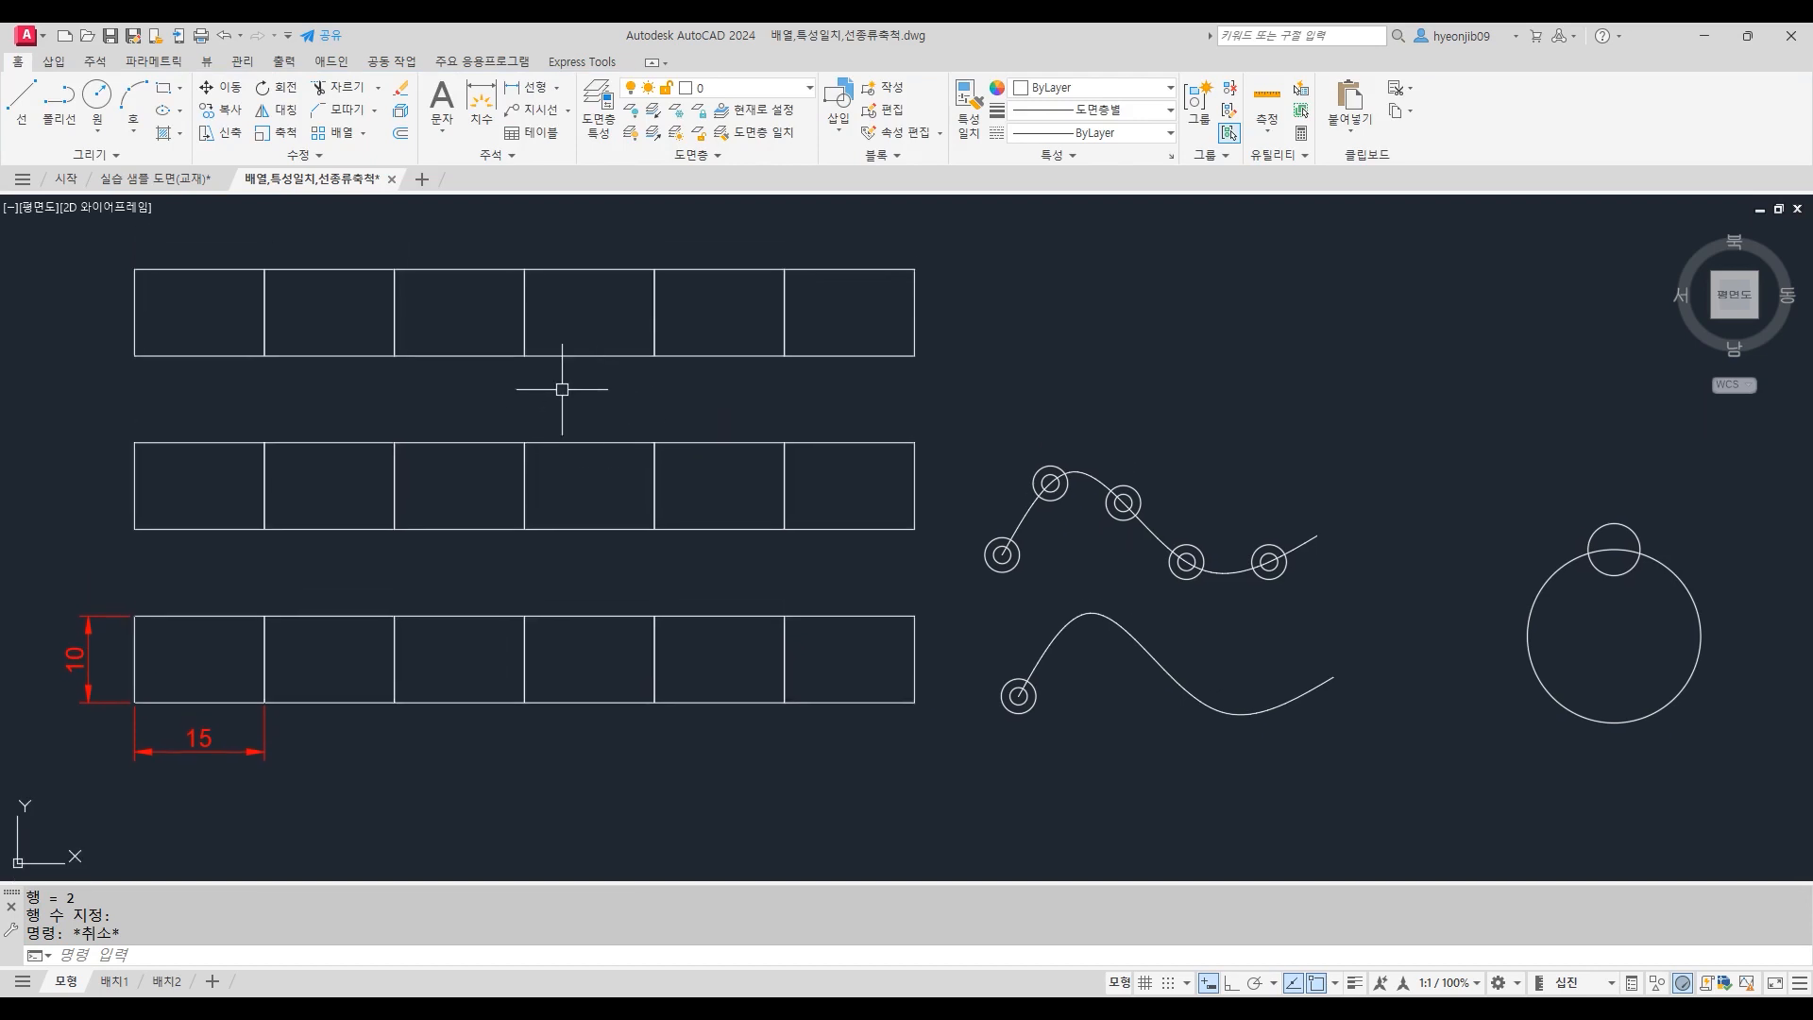
text(X)
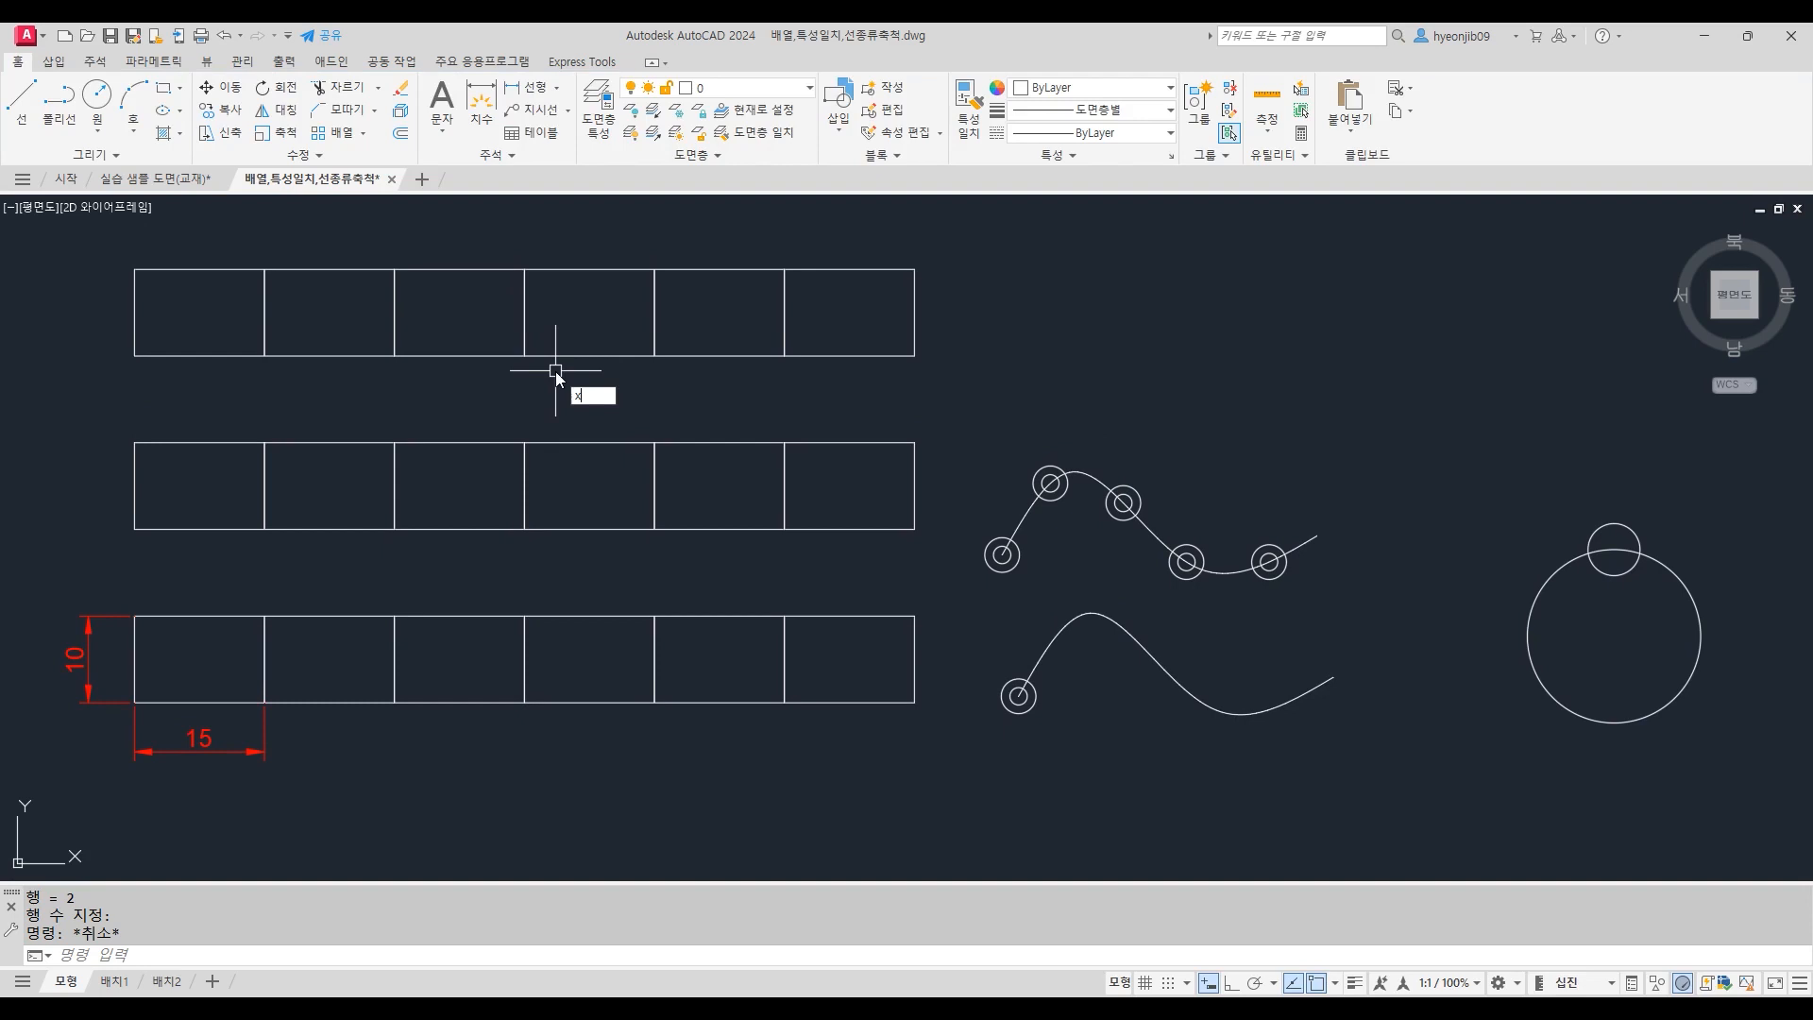
key(Return)
click(588, 359)
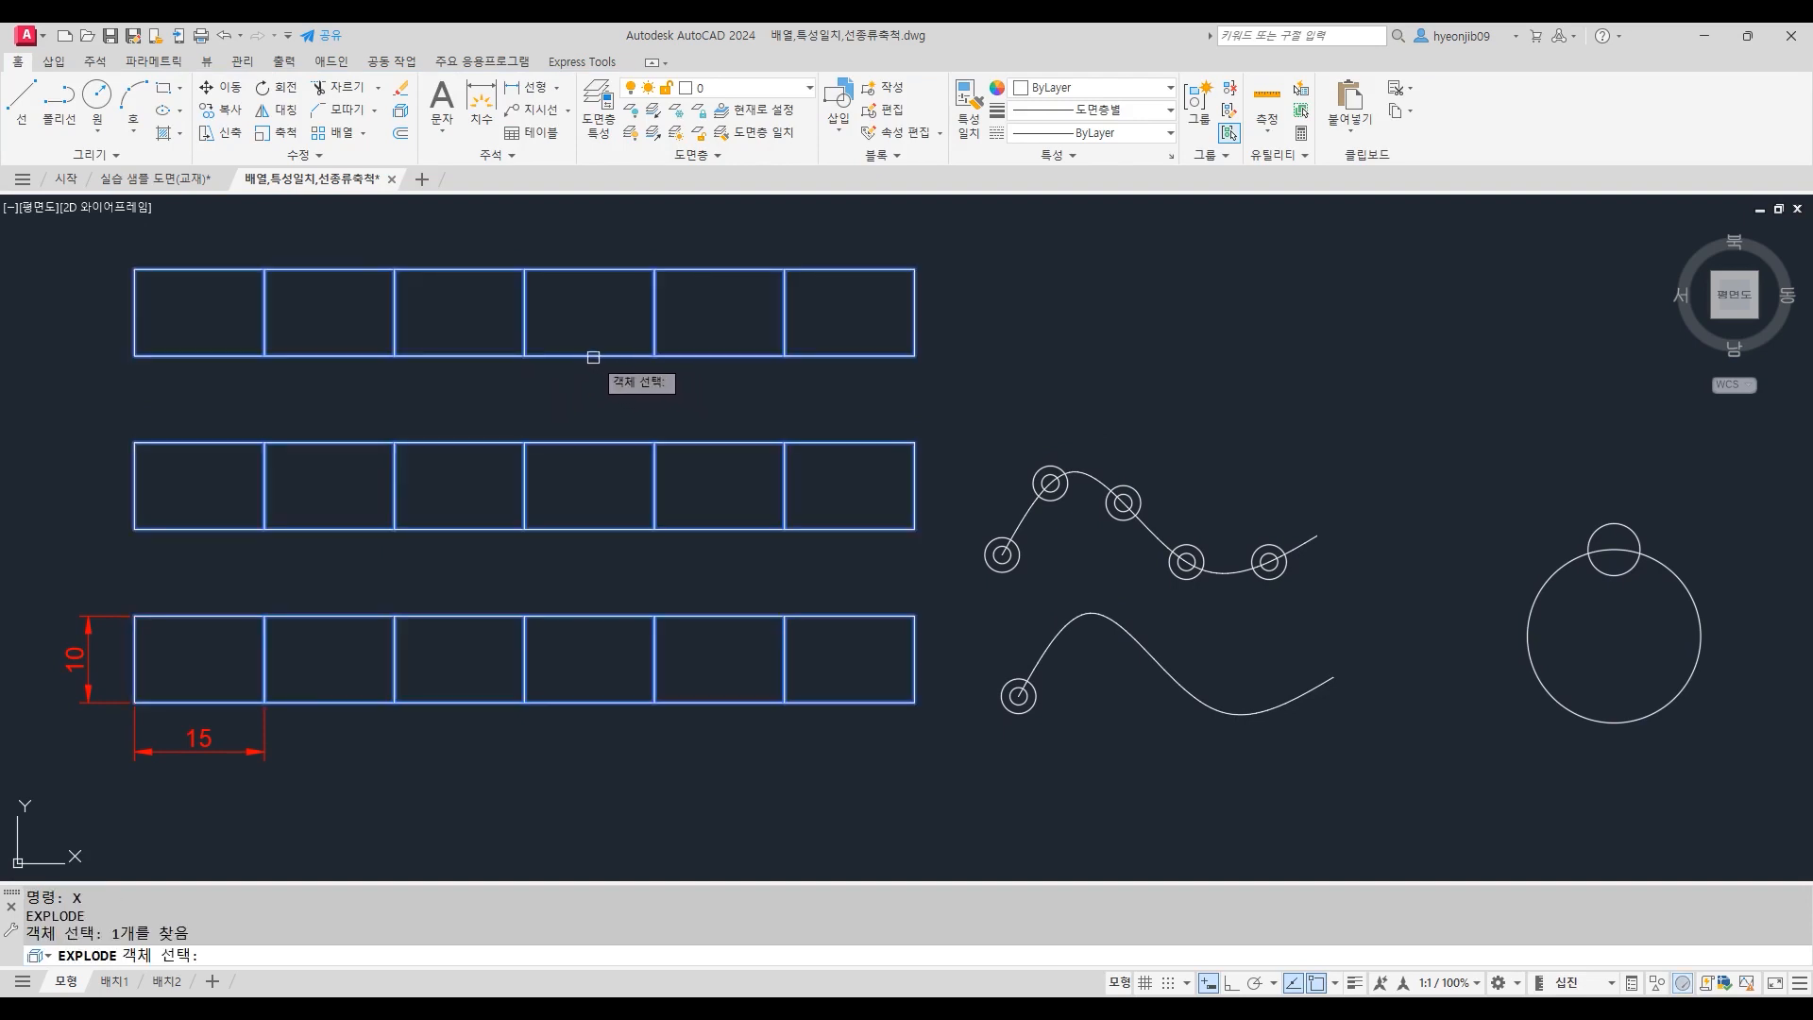
key(Return)
Step: Check that the rectangles are separate objects by selecting several individually, and clear the selection
click(589, 356)
click(425, 356)
click(315, 356)
click(180, 347)
click(171, 365)
click(389, 457)
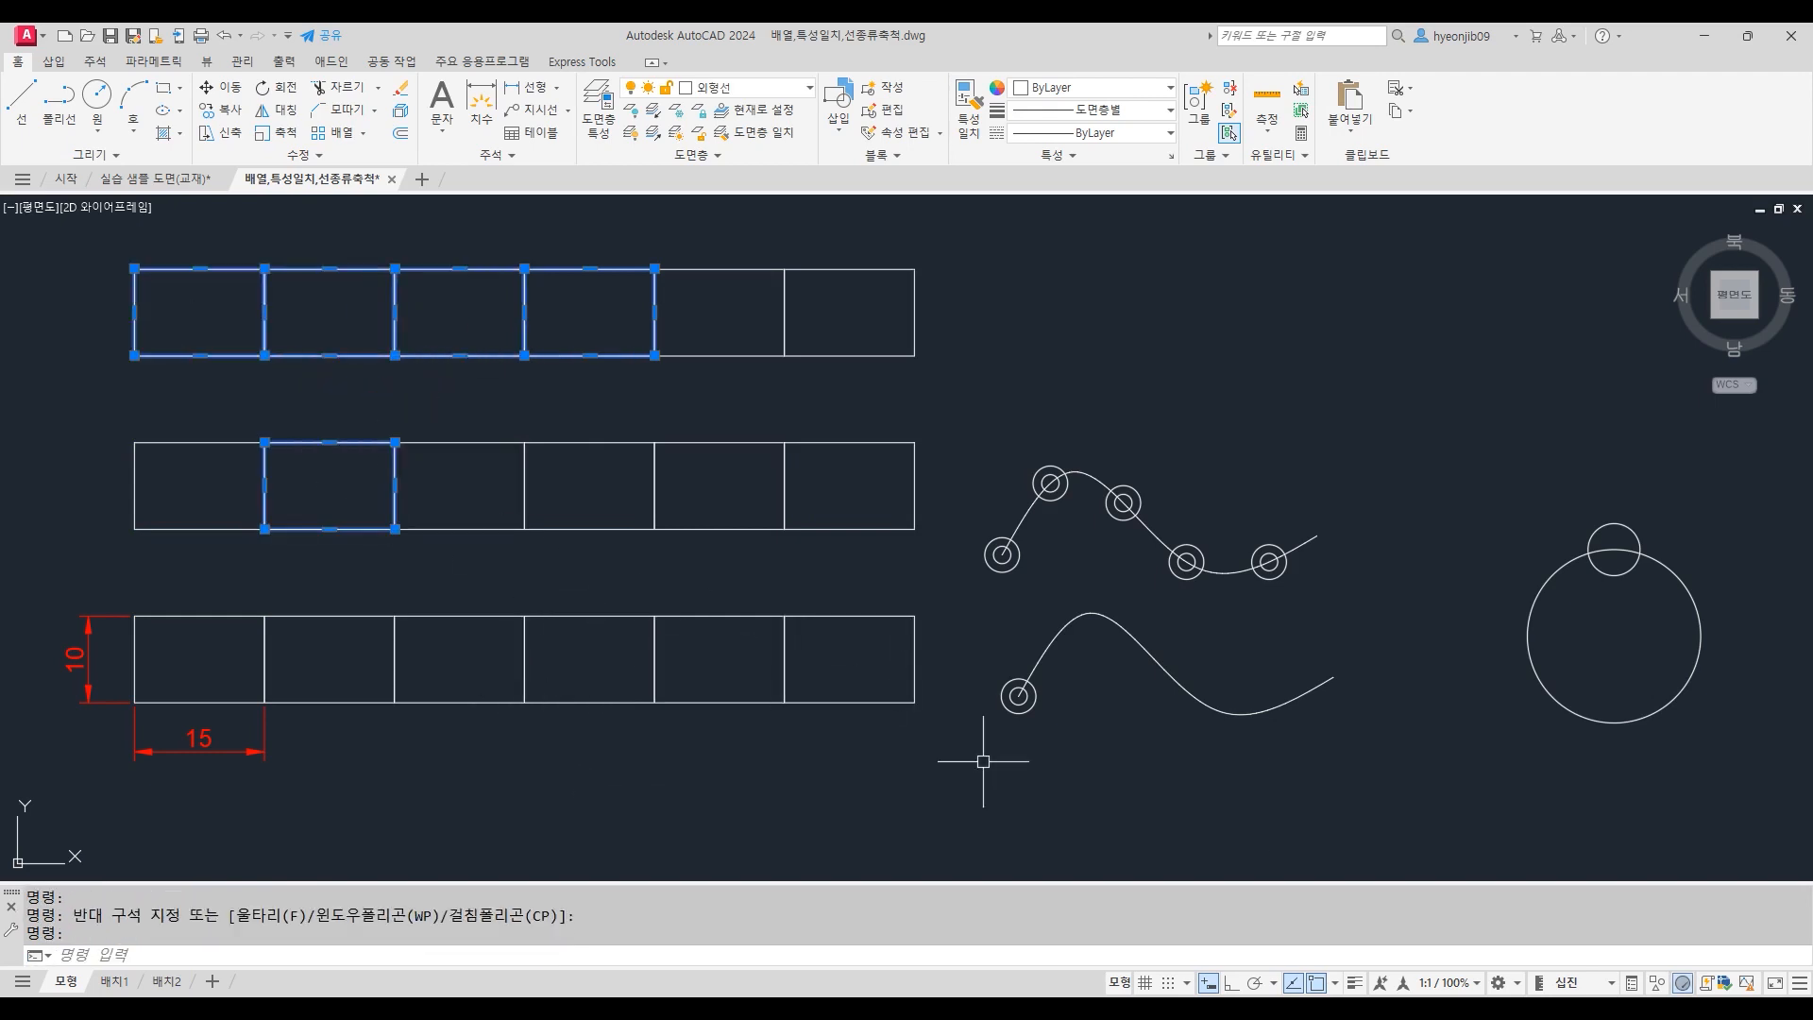
key(Escape)
Step: Create a path array of the two concentric circles along the lower curve
mouse_move(1120, 635)
middle_down()
mouse_move(922, 639)
mouse_move(979, 619)
mouse_move(853, 639)
middle_up()
scroll(979, 619, up, 2)
text(ar)
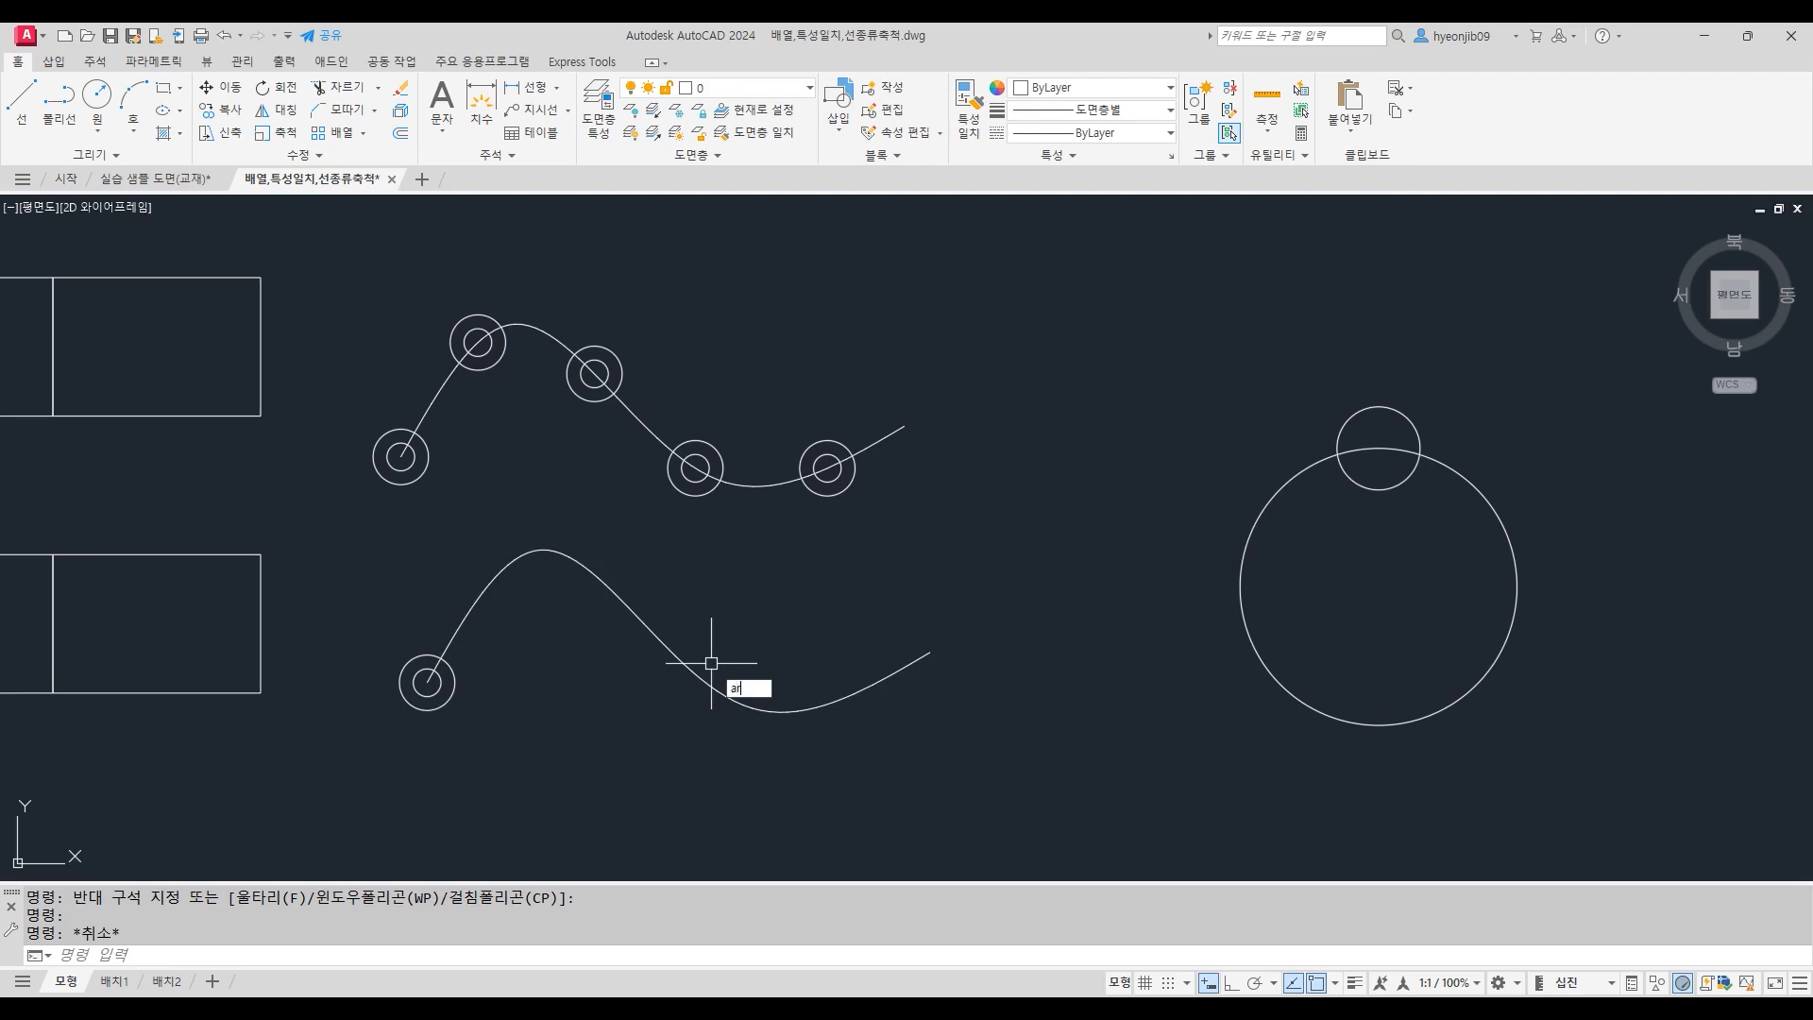
key(Return)
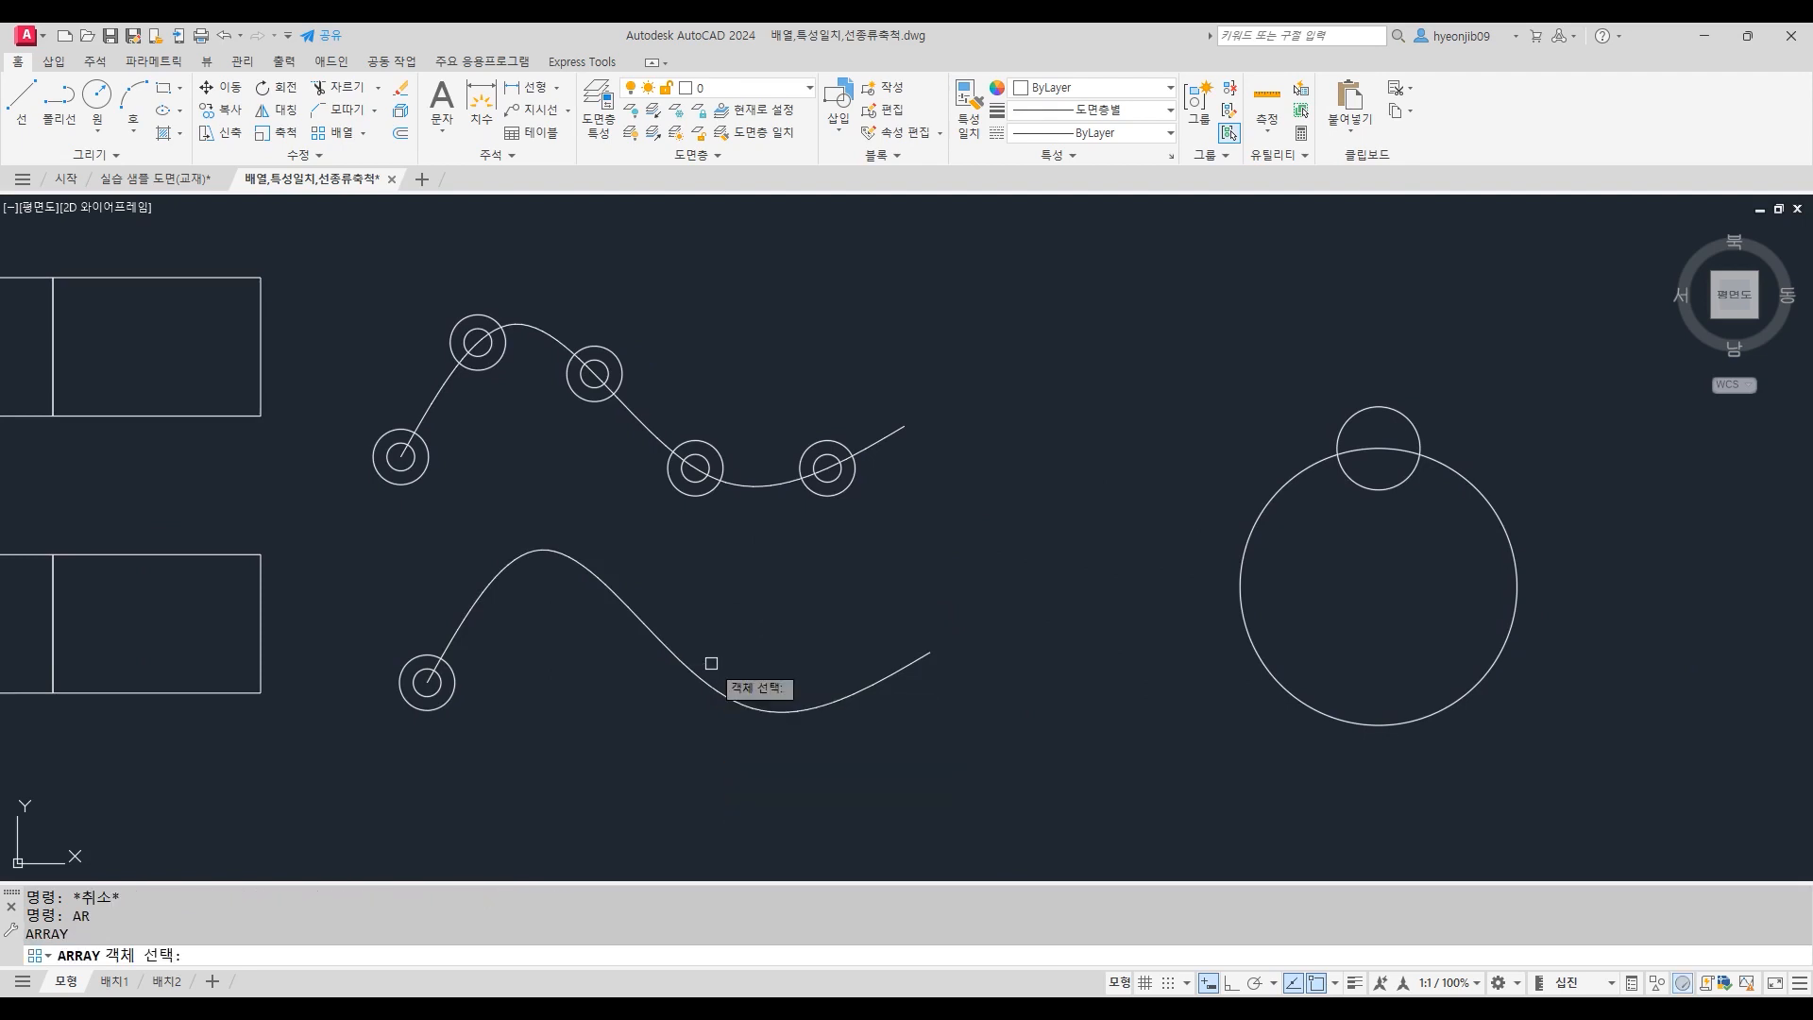
click(491, 725)
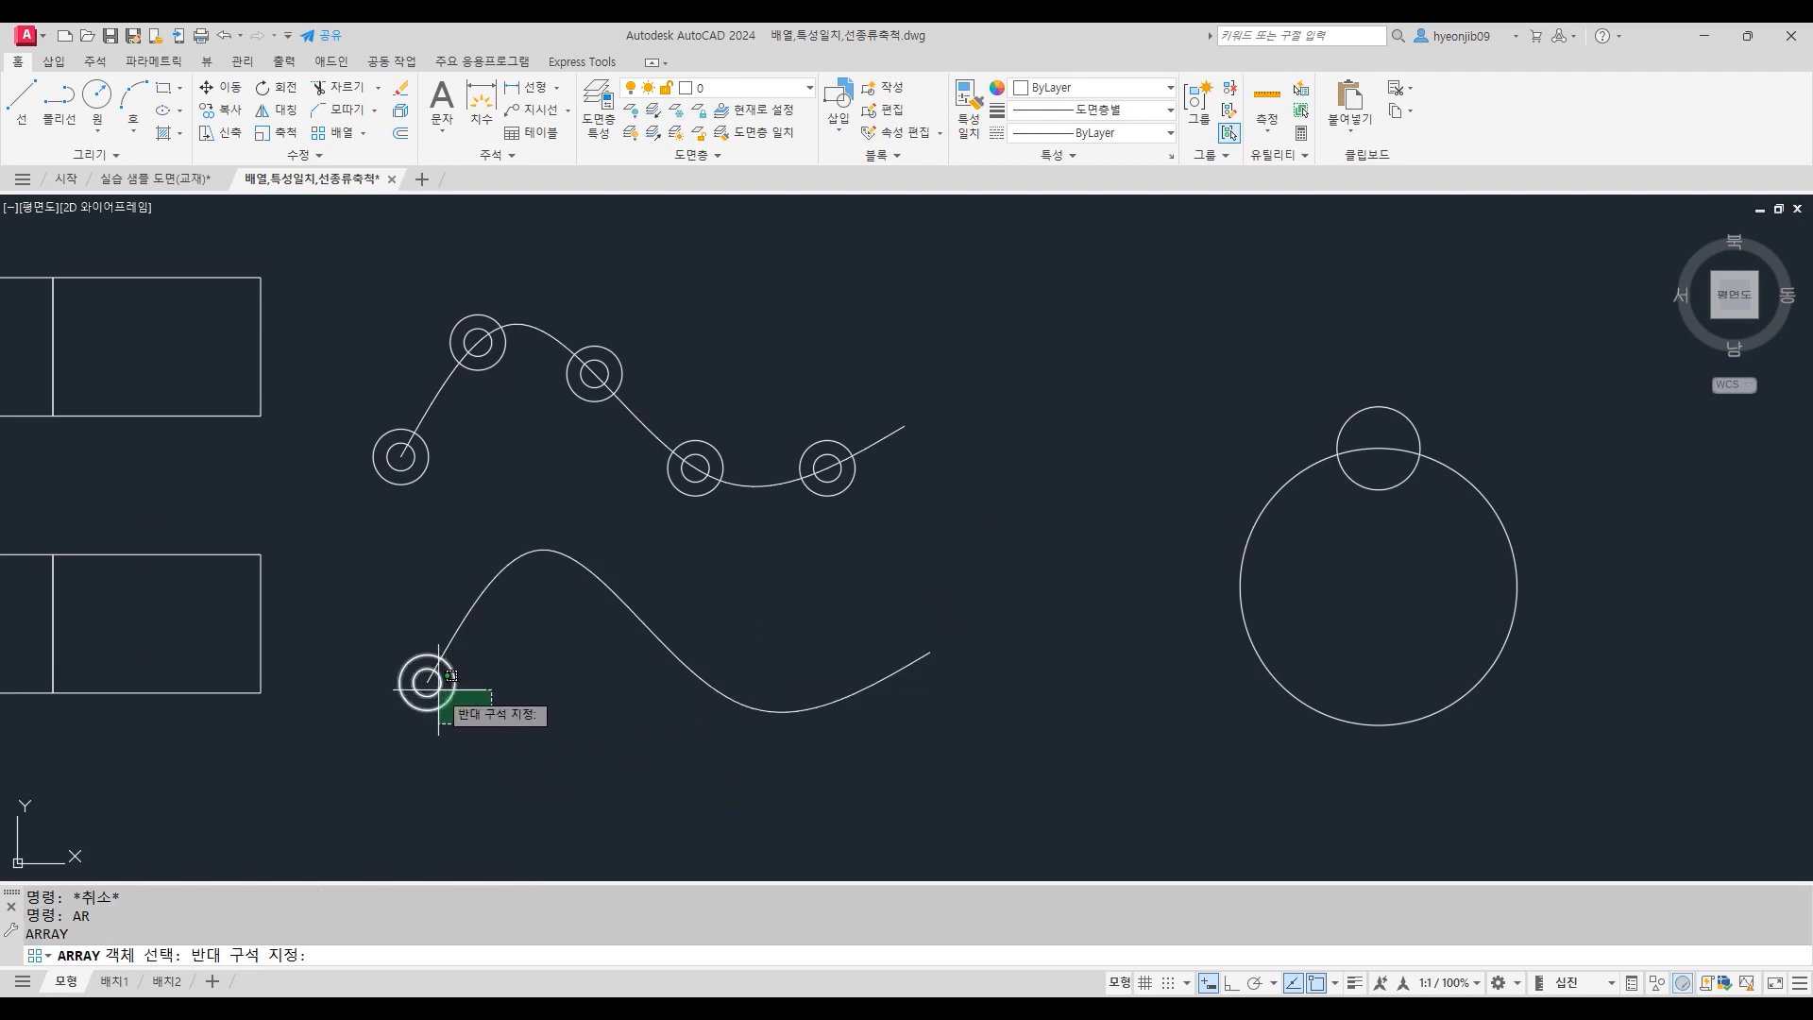
click(439, 689)
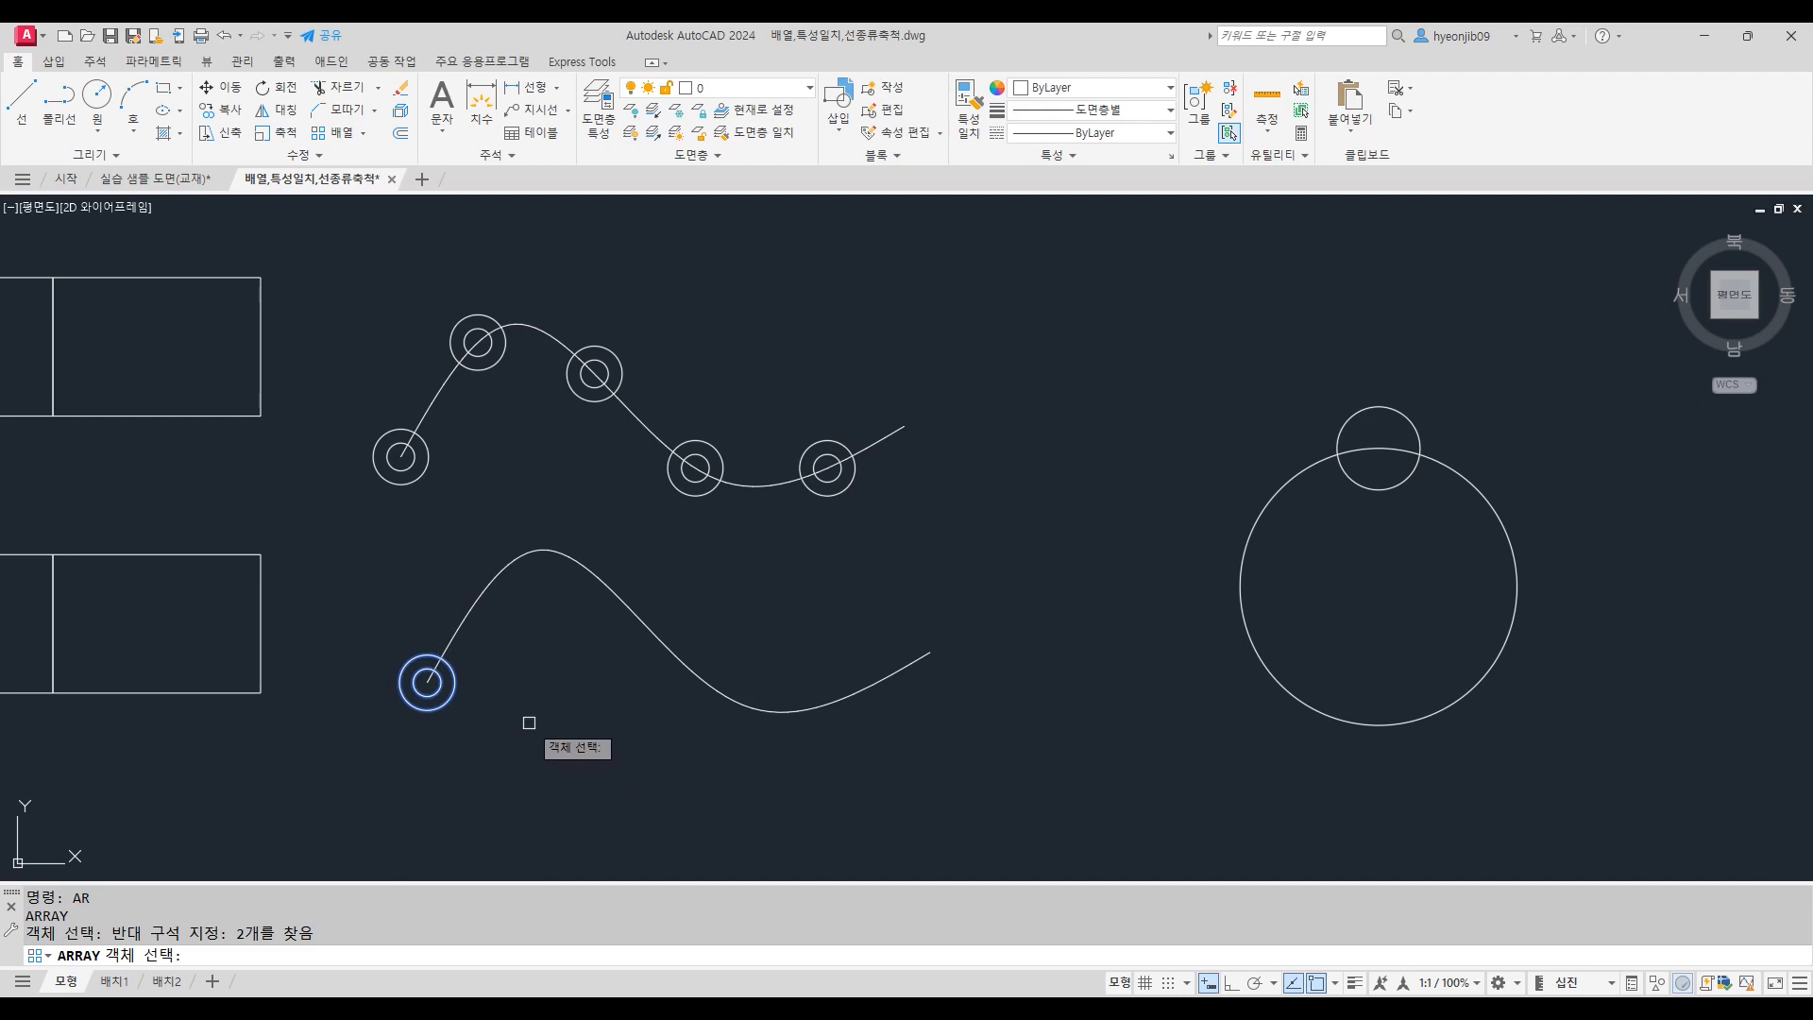
key(Return)
click(595, 790)
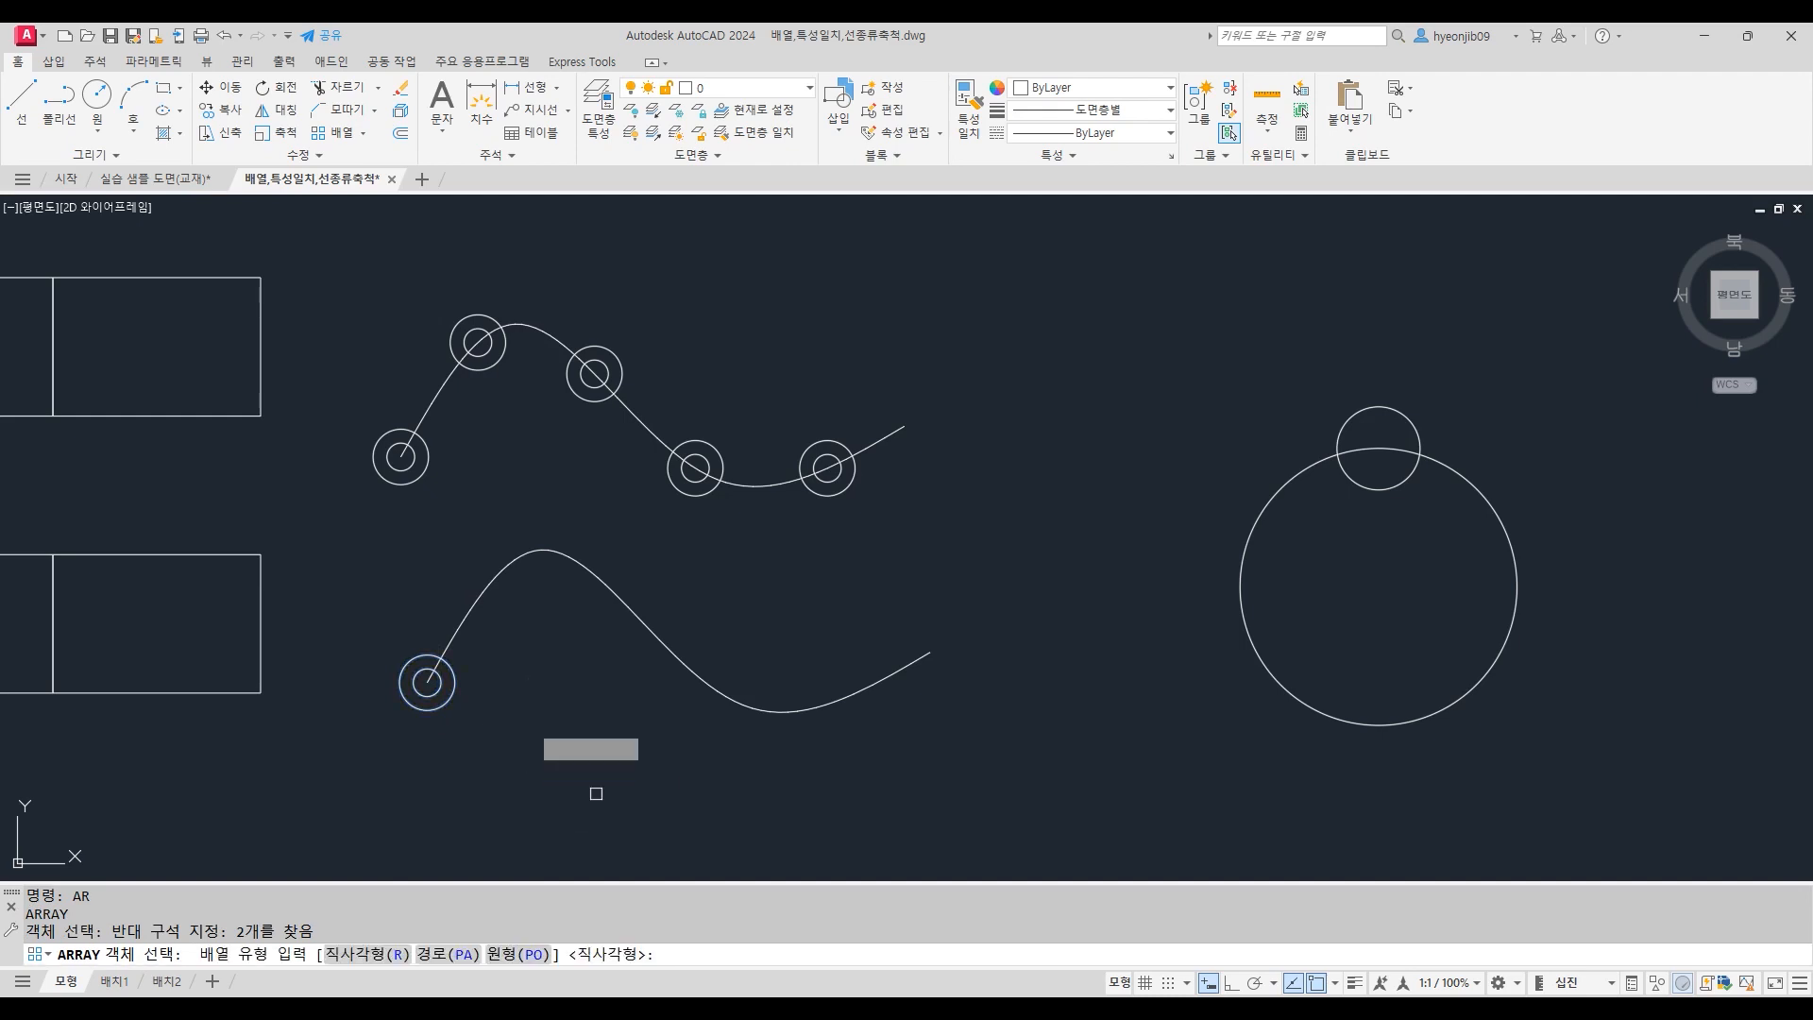
click(501, 579)
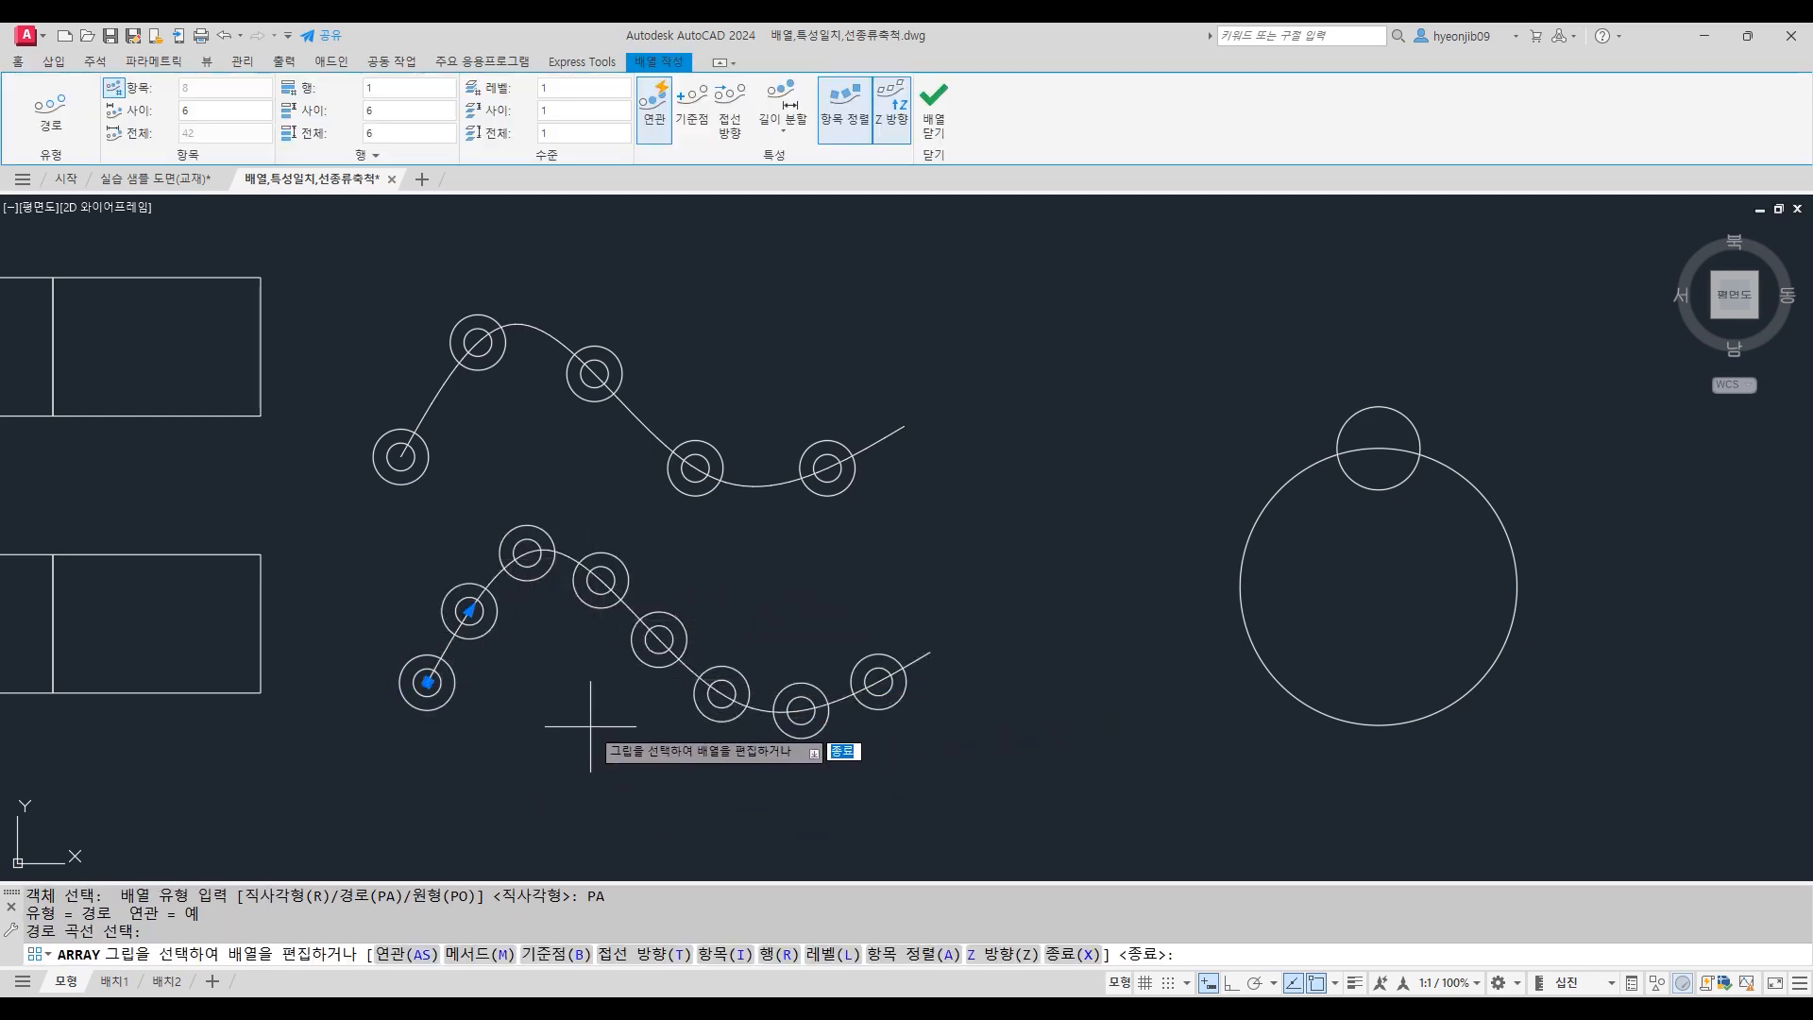
Step: Set the path array's item spacing to 5
click(187, 111)
text(5)
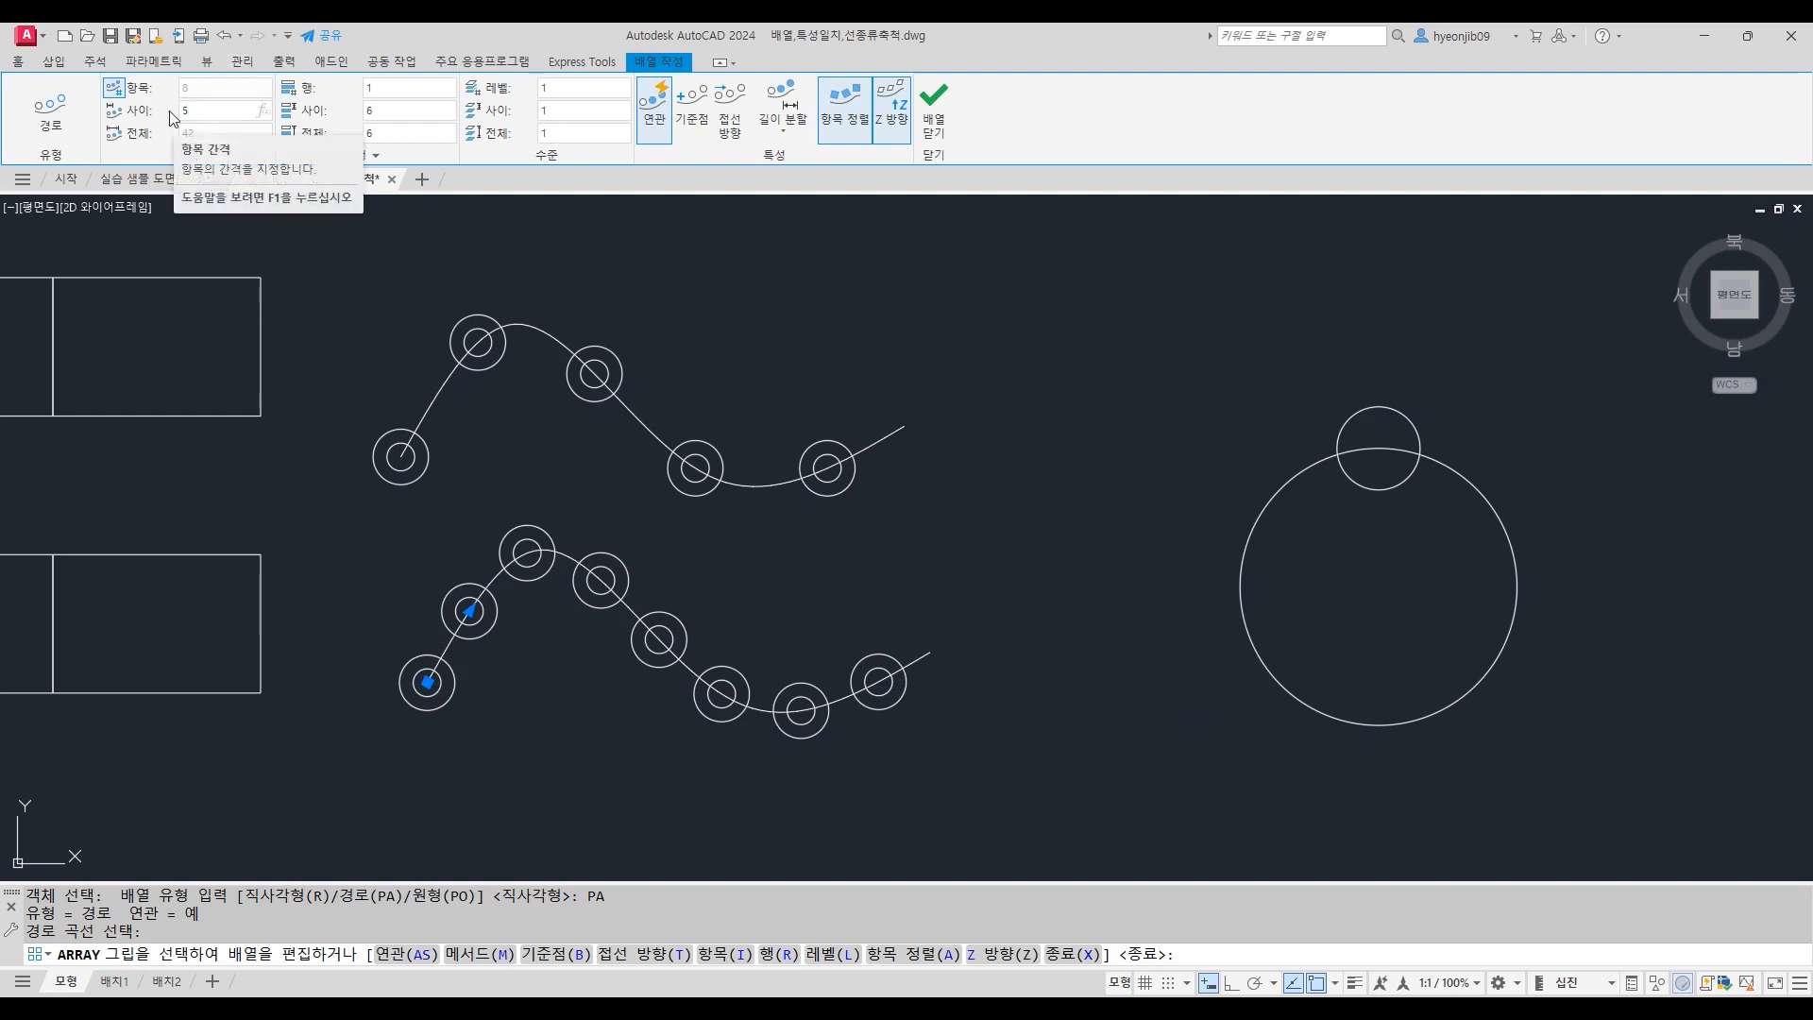
key(Return)
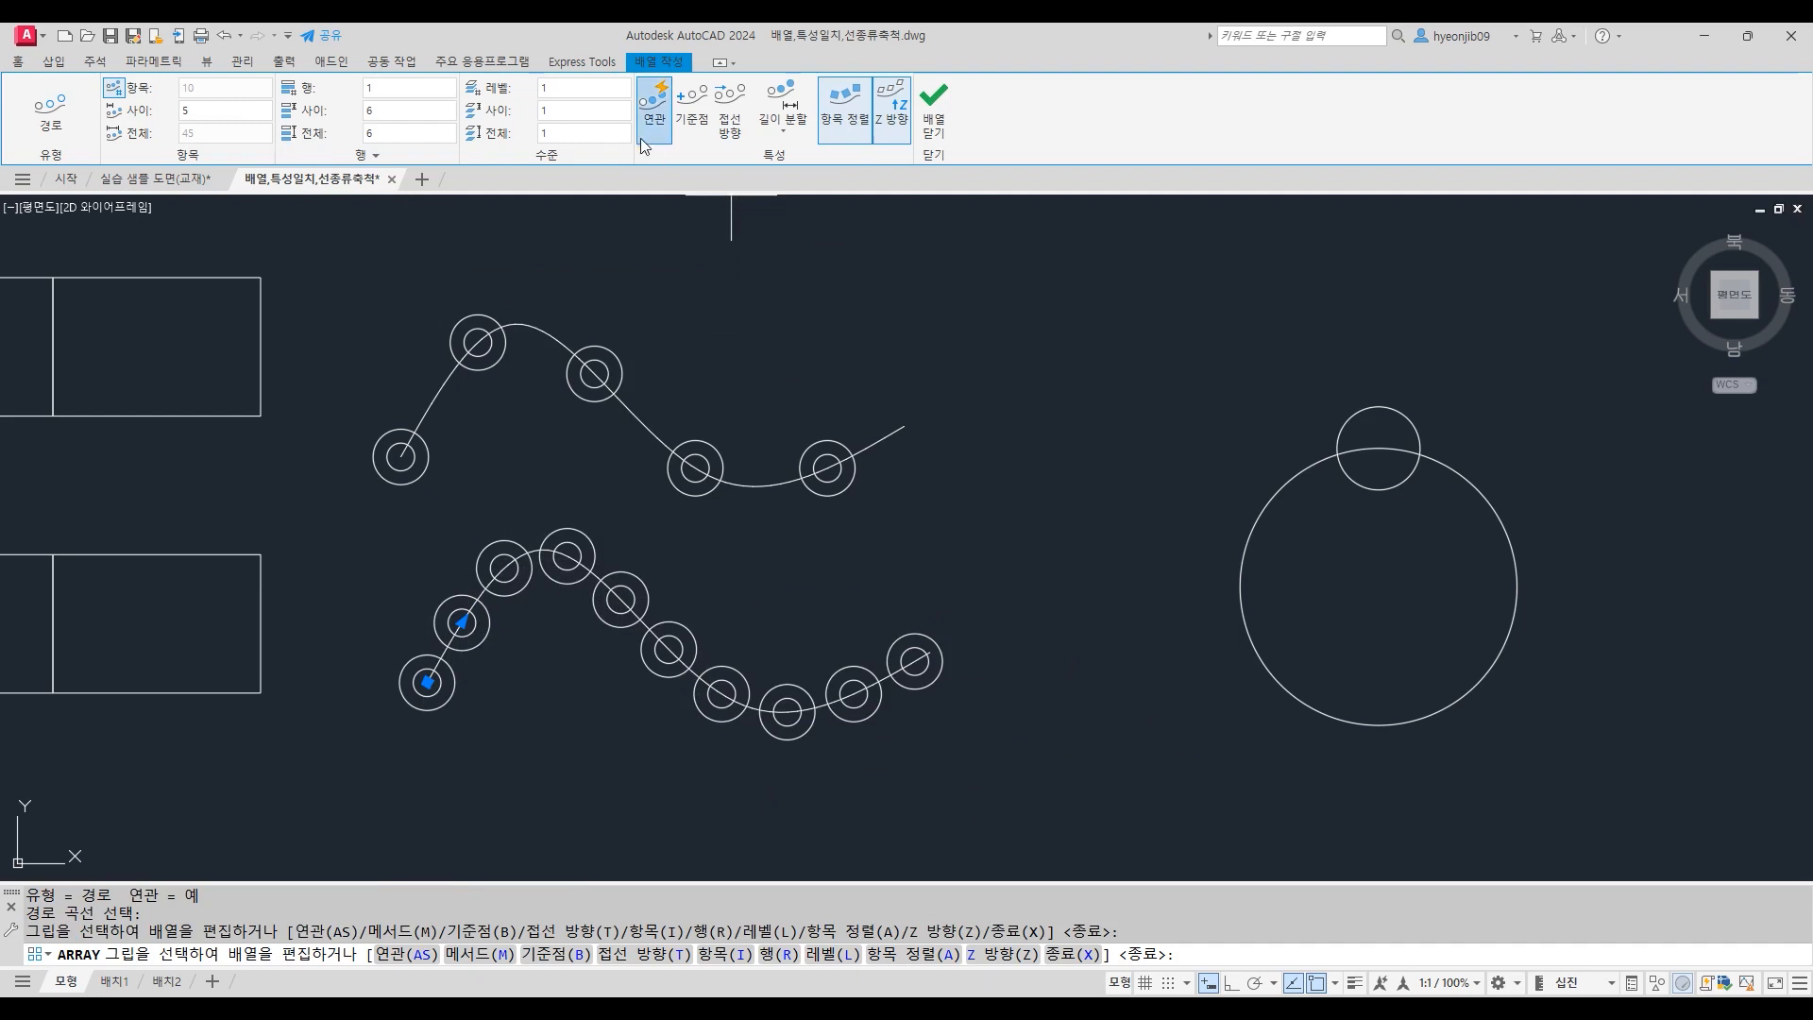
Step: Finish the lower path array and stretch its item spacing to 15
click(934, 111)
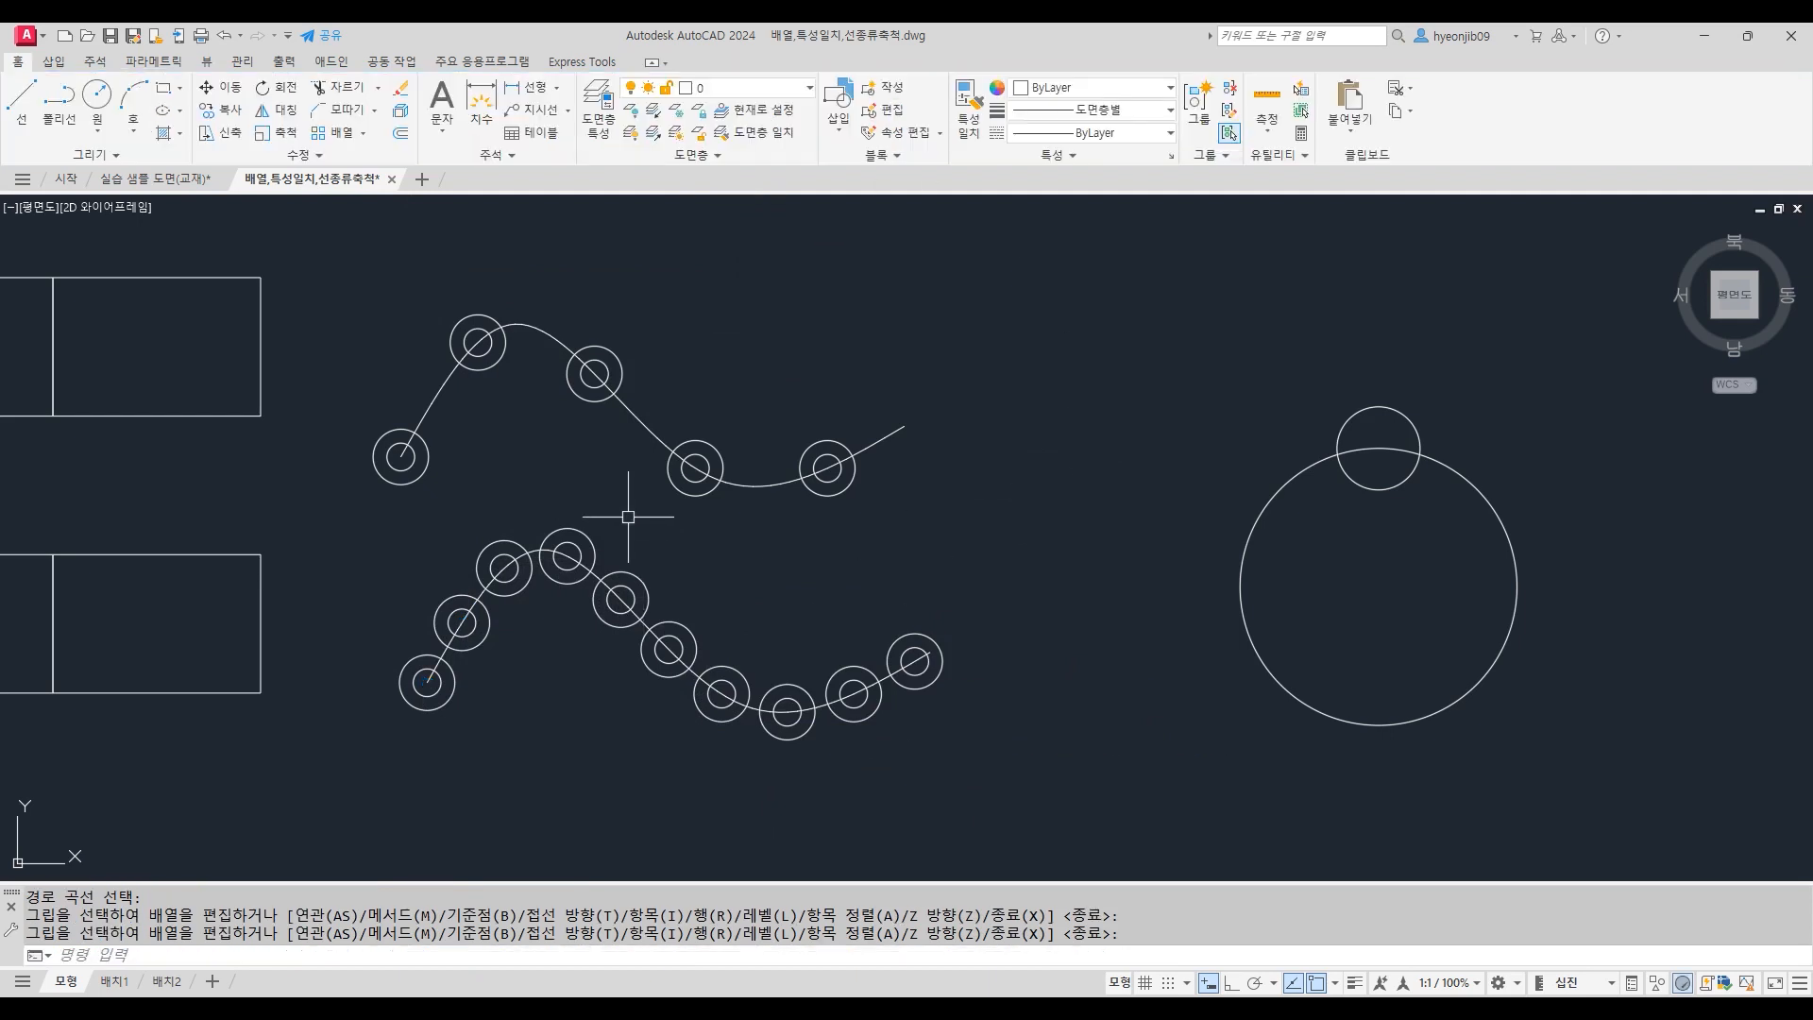
click(573, 525)
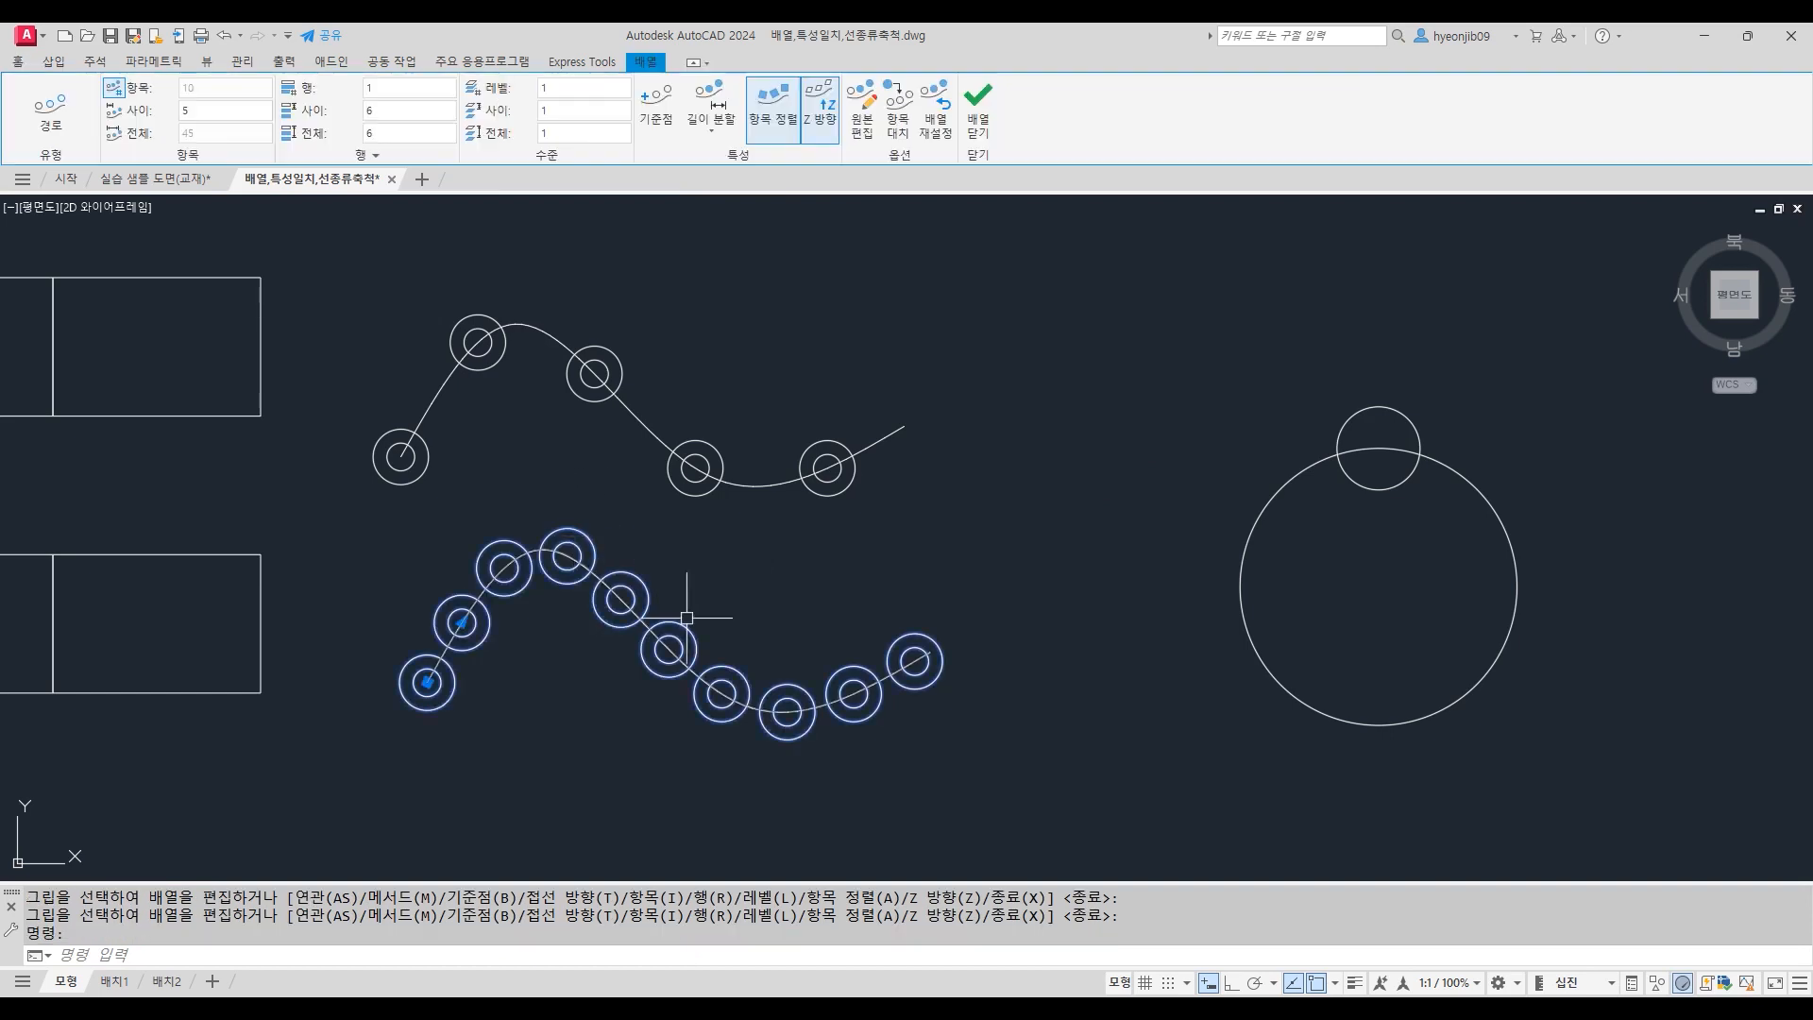
click(462, 622)
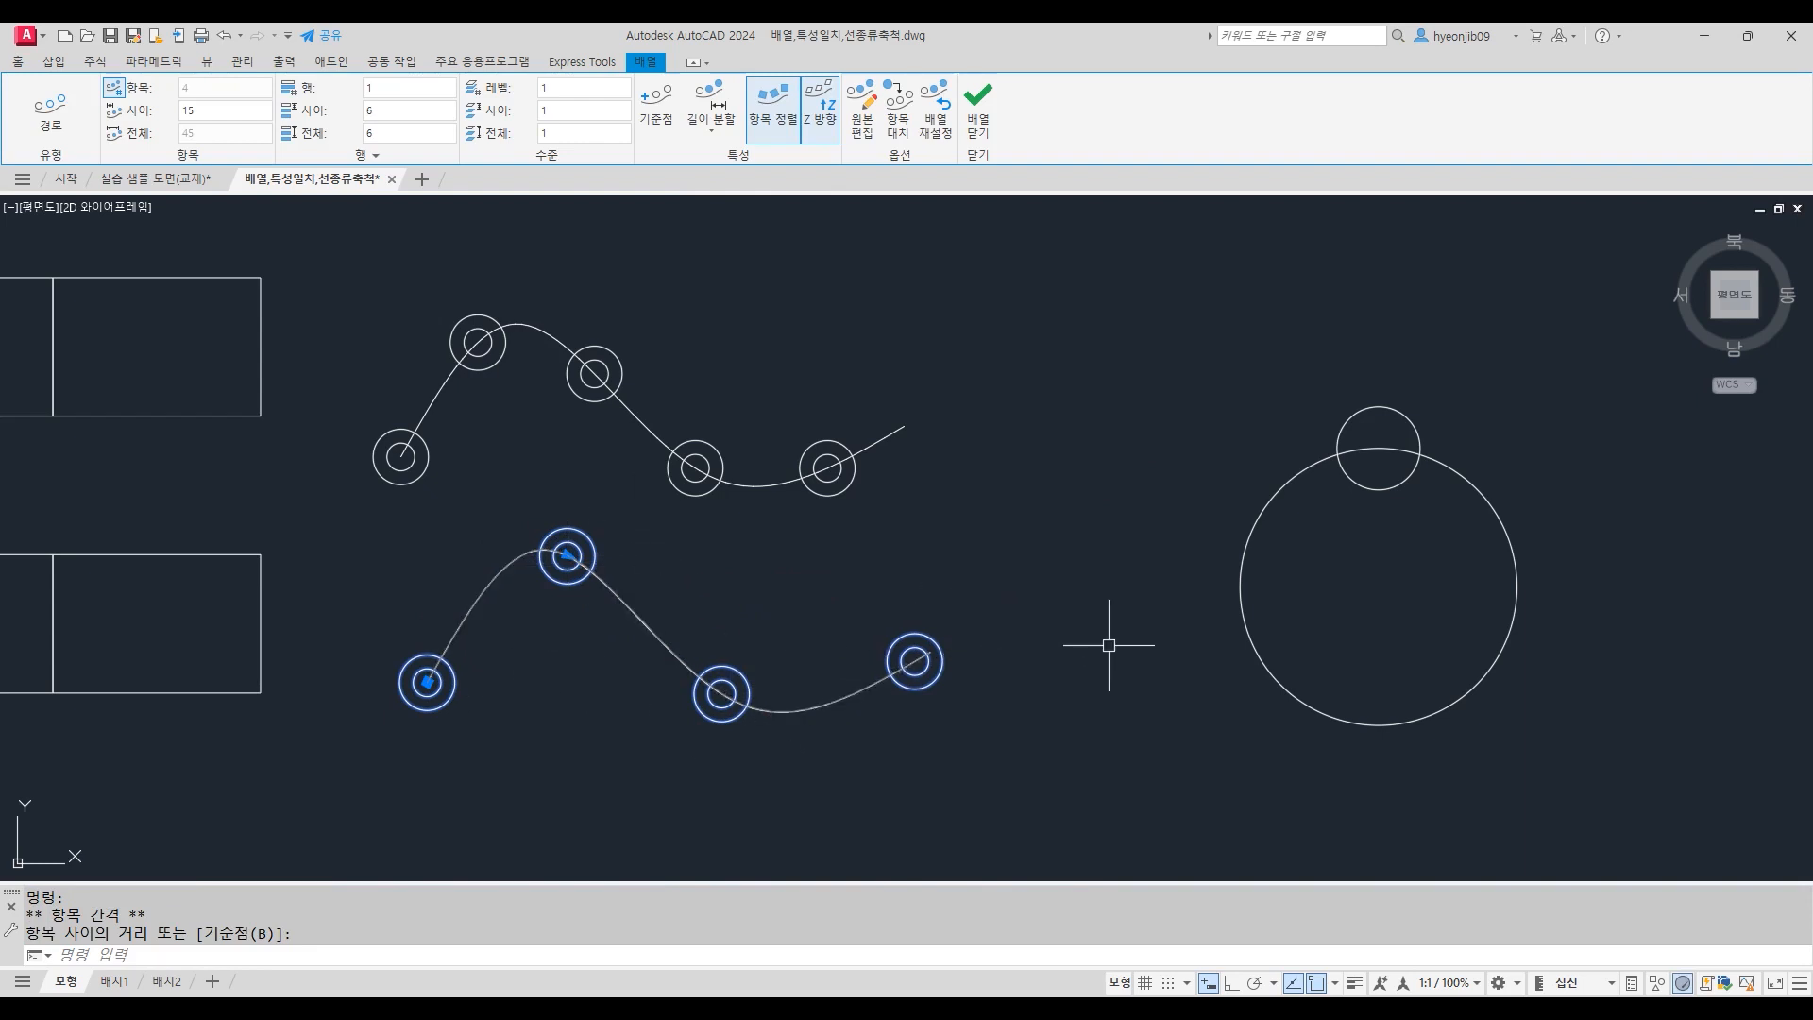
key(Escape)
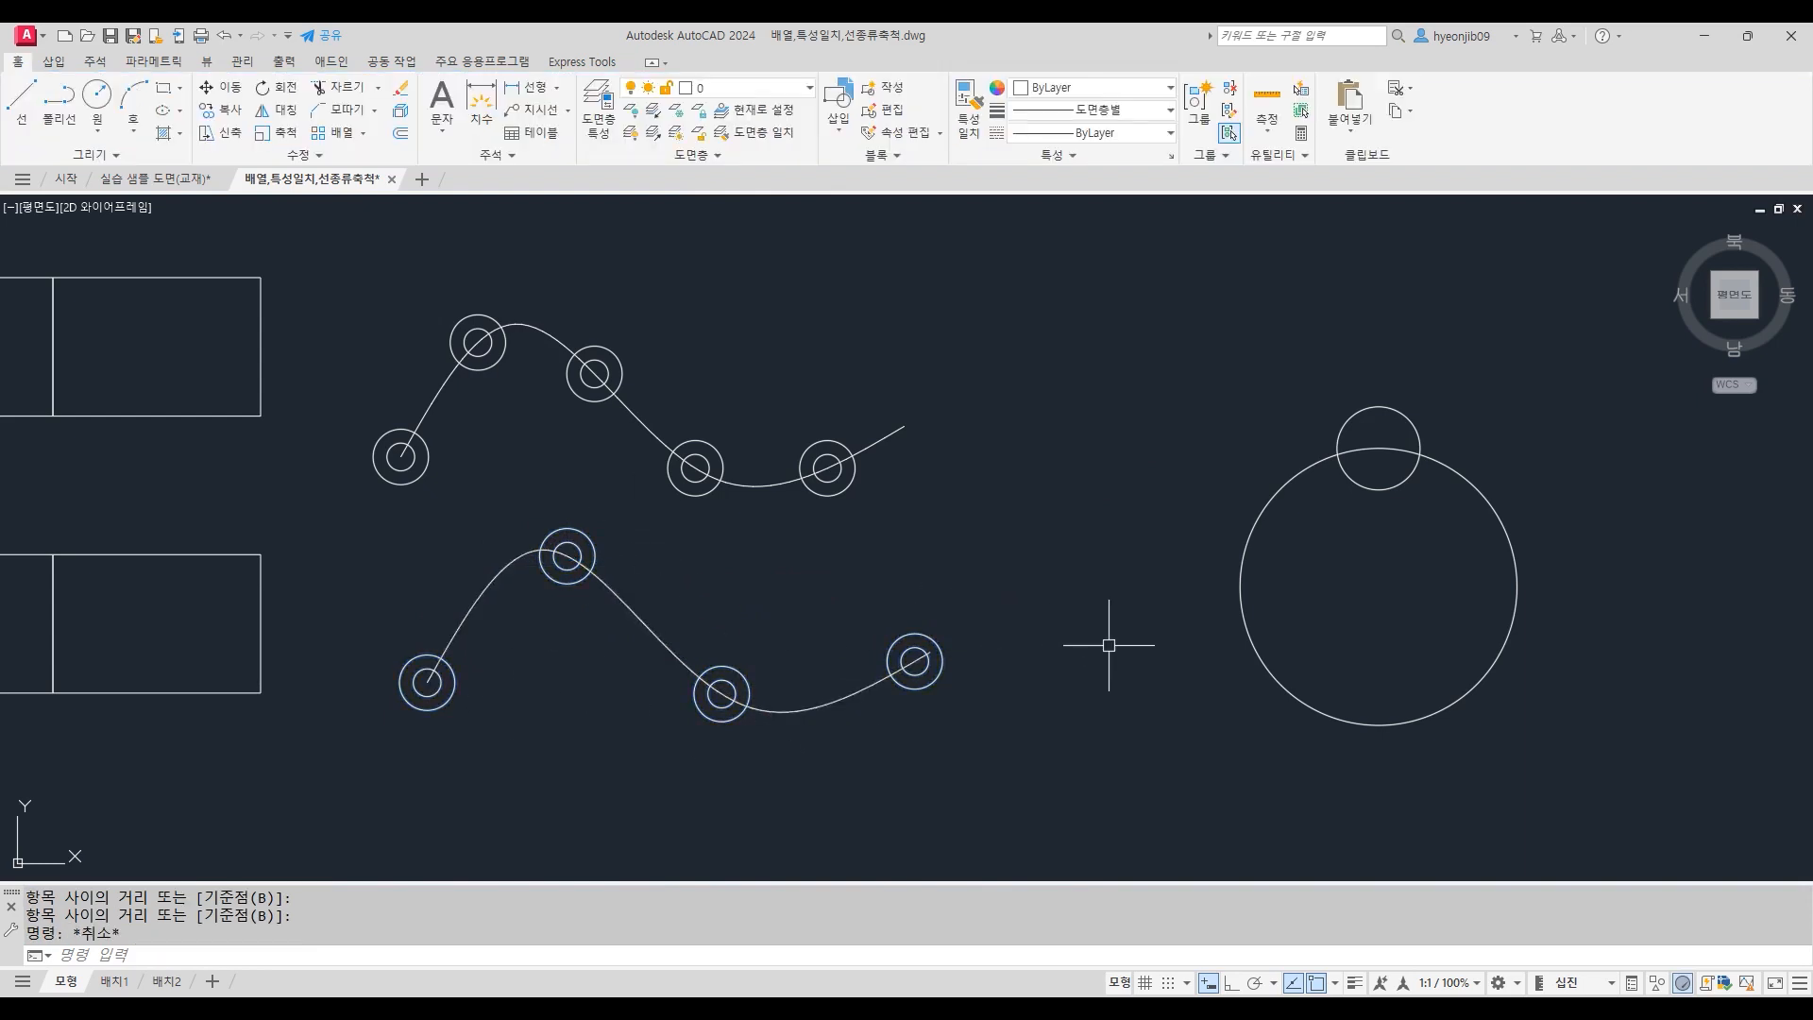
Step: Create a polar array of the small circle around the large circle's center
mouse_move(1202, 506)
middle_down()
mouse_move(976, 510)
mouse_move(704, 481)
middle_up()
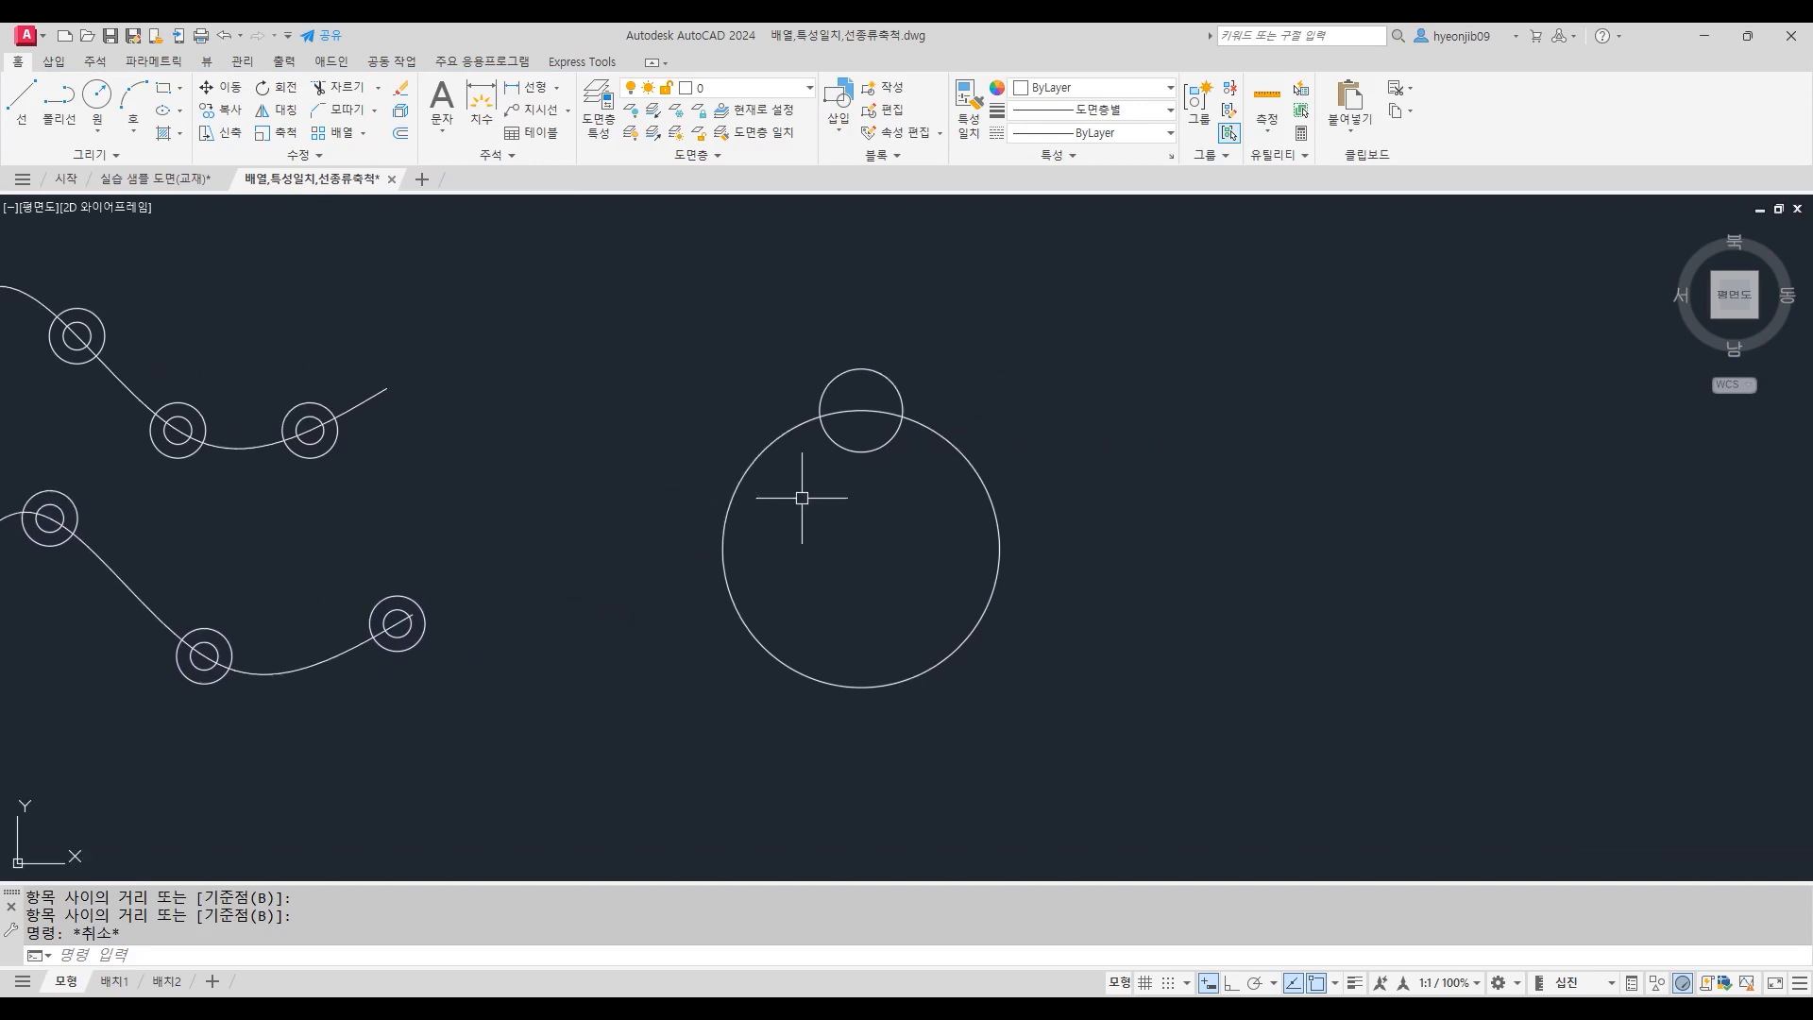
text(ar)
key(Return)
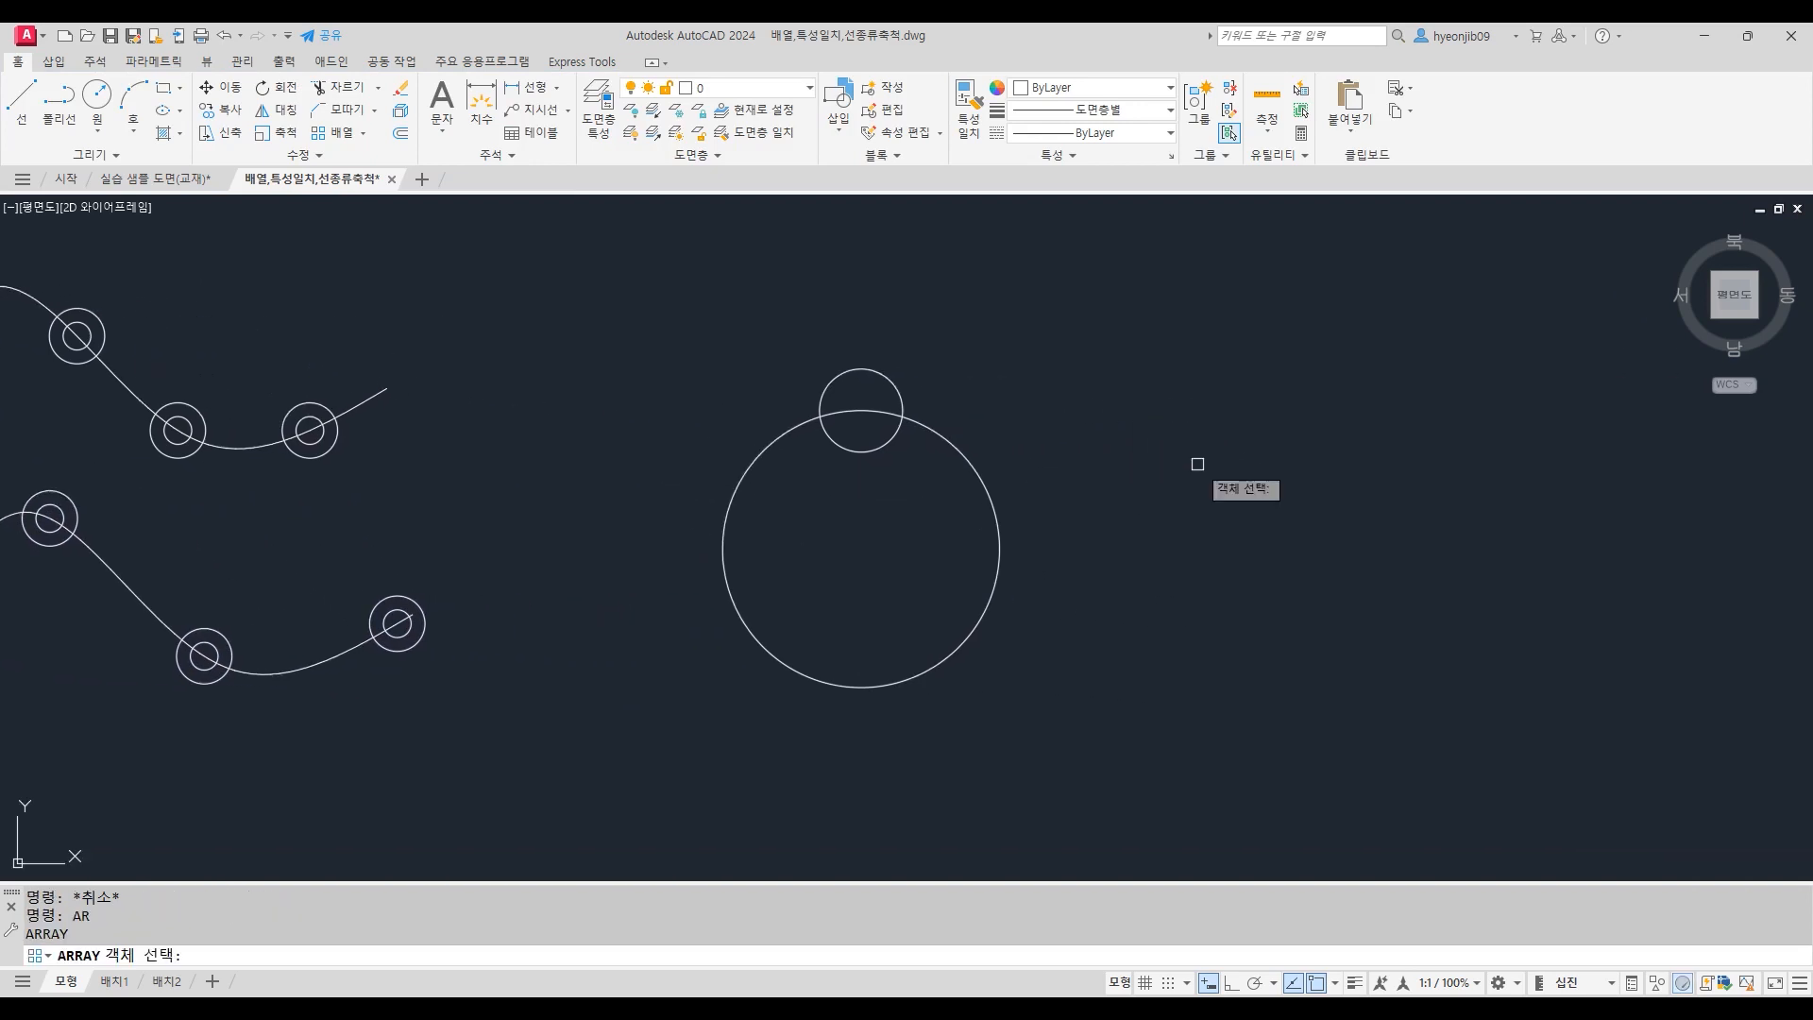
click(884, 374)
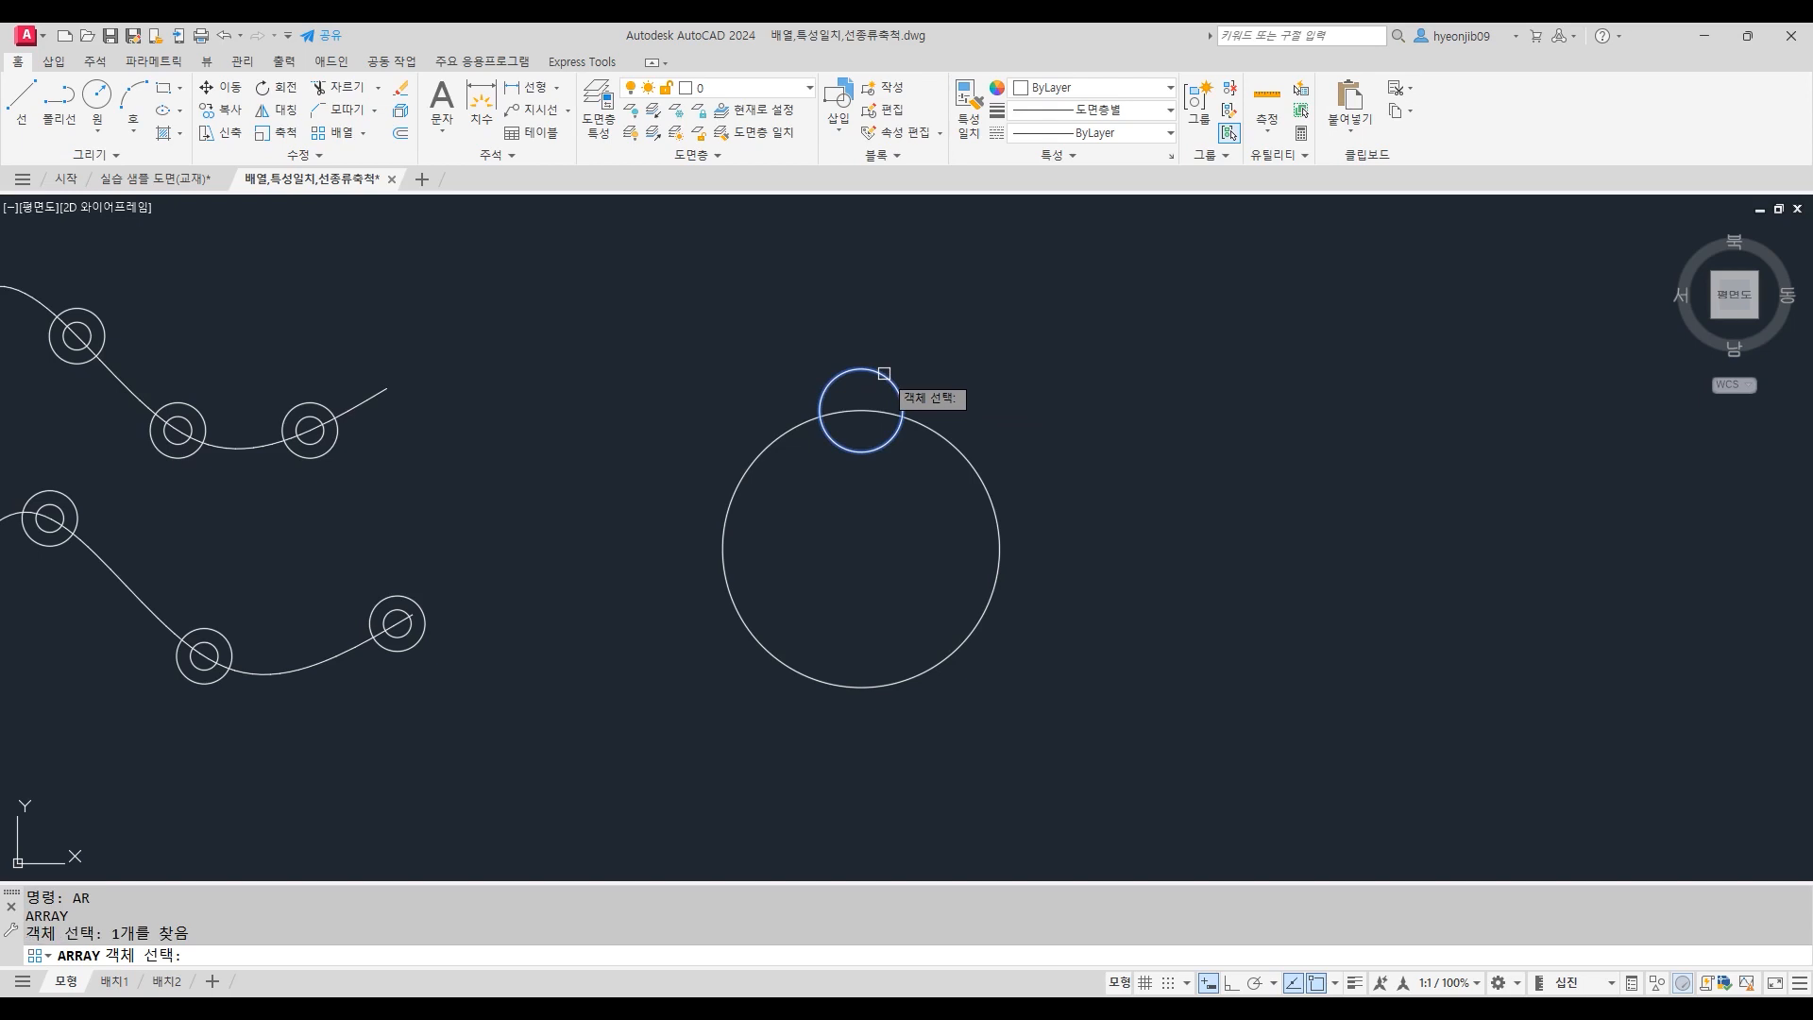
key(Return)
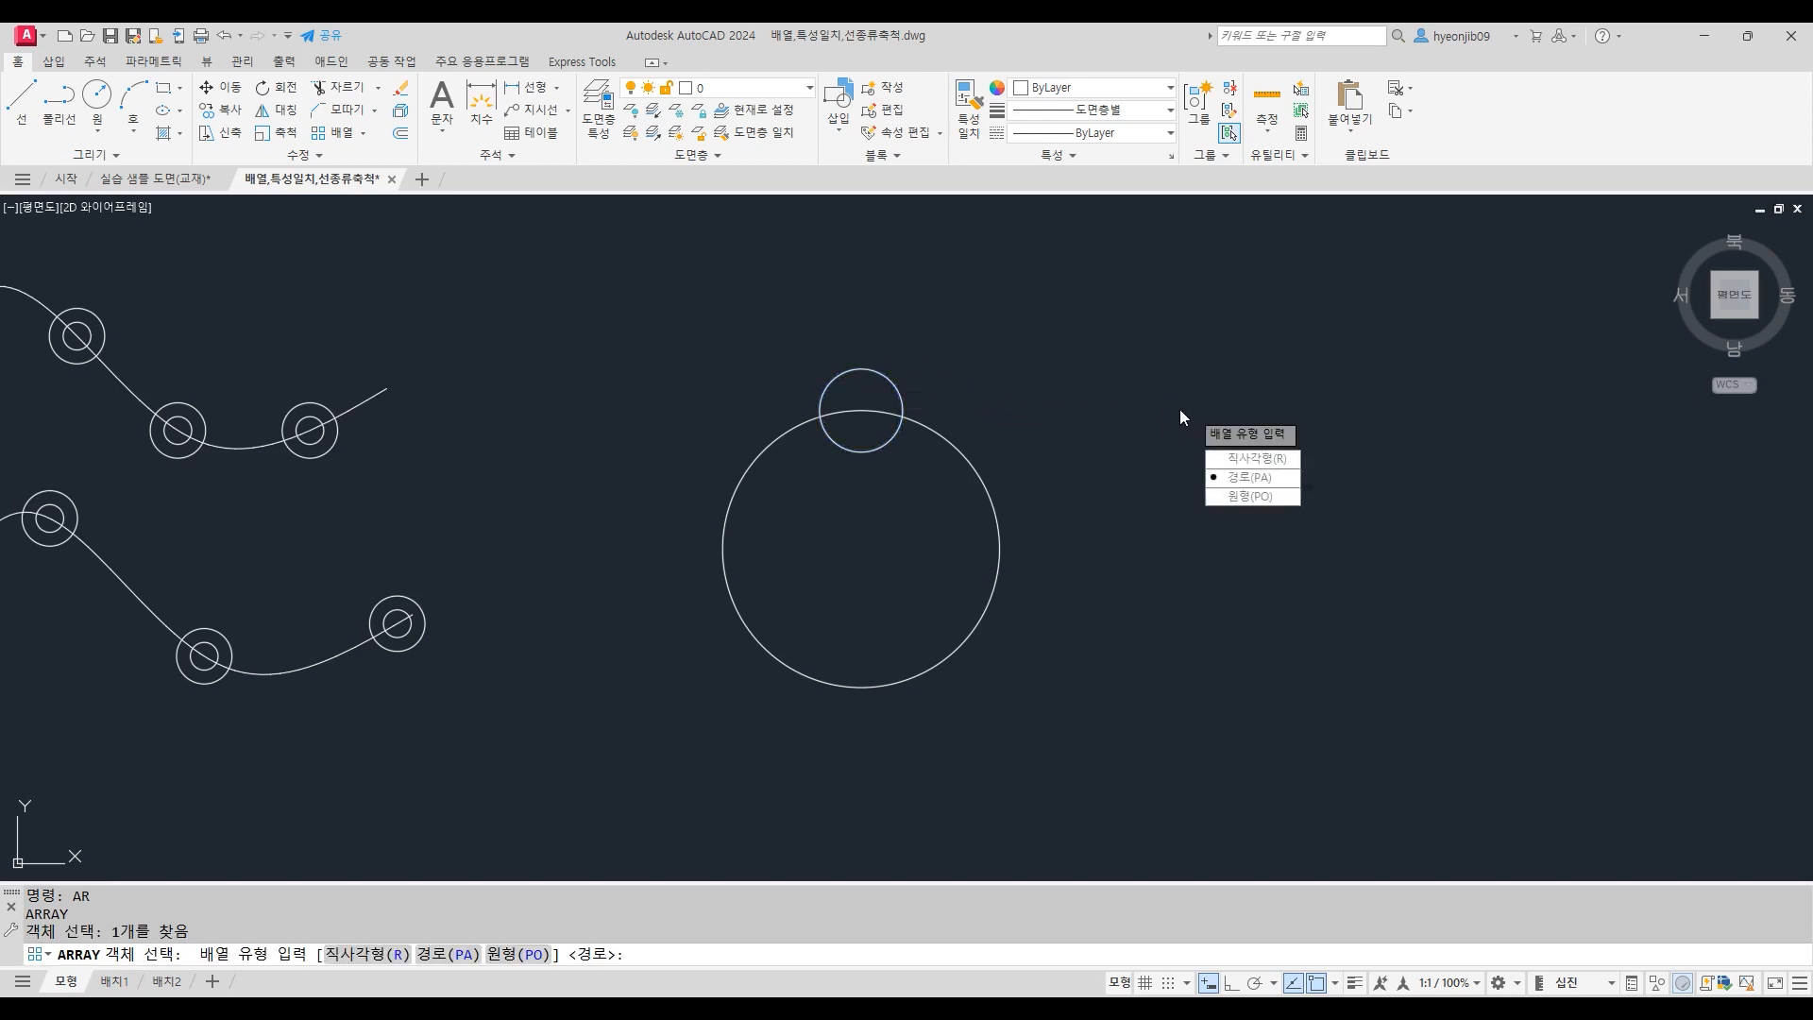
click(1273, 502)
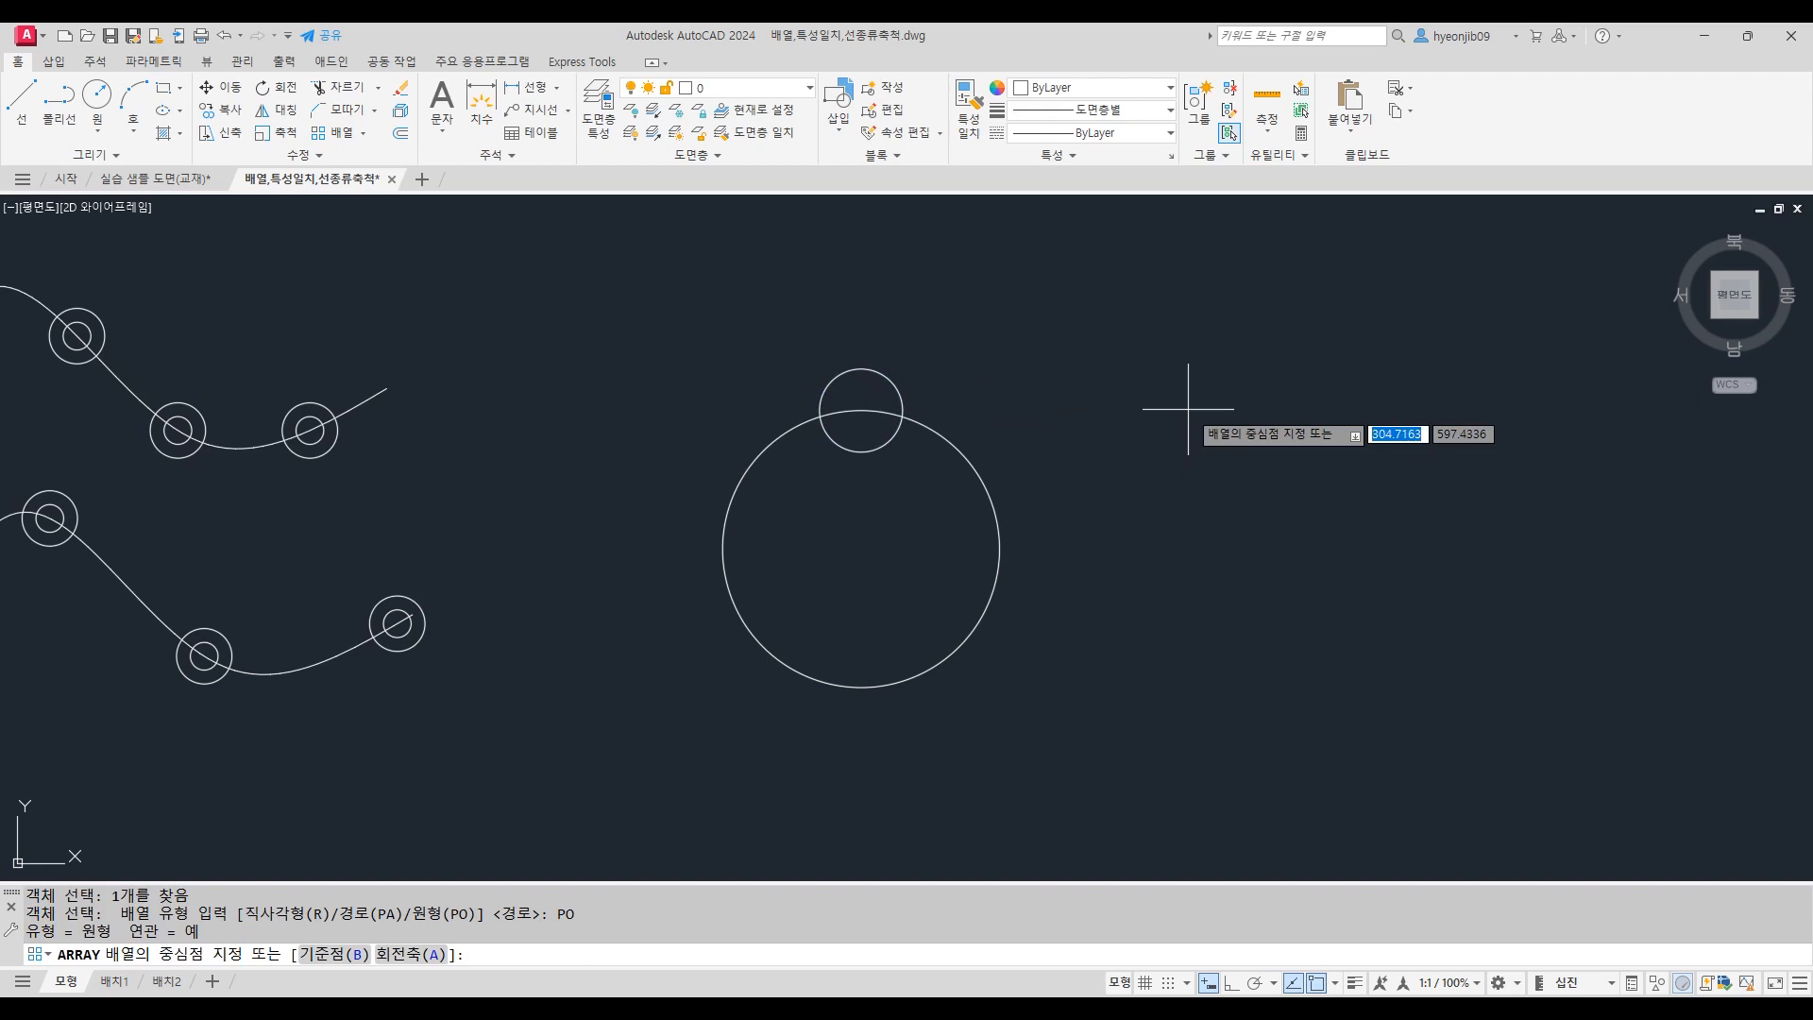
click(861, 547)
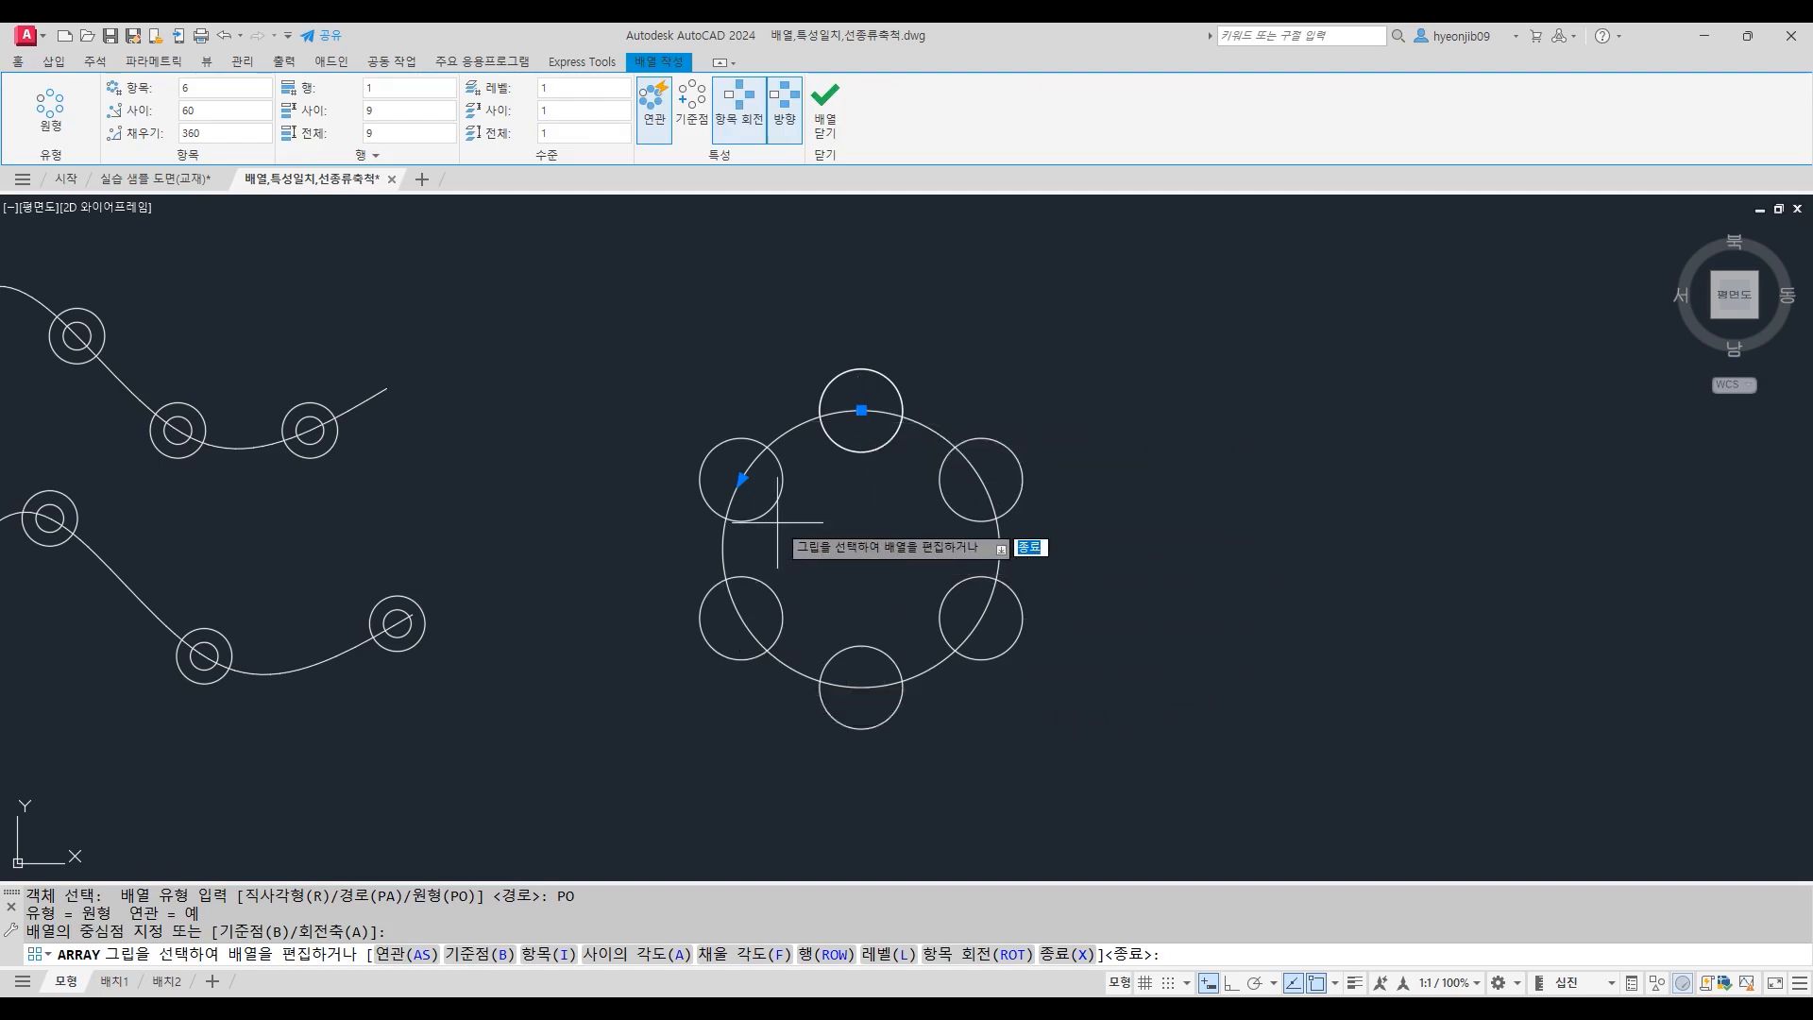
Step: Set the polar array's item count to 8 and finish the array
click(211, 87)
text(8)
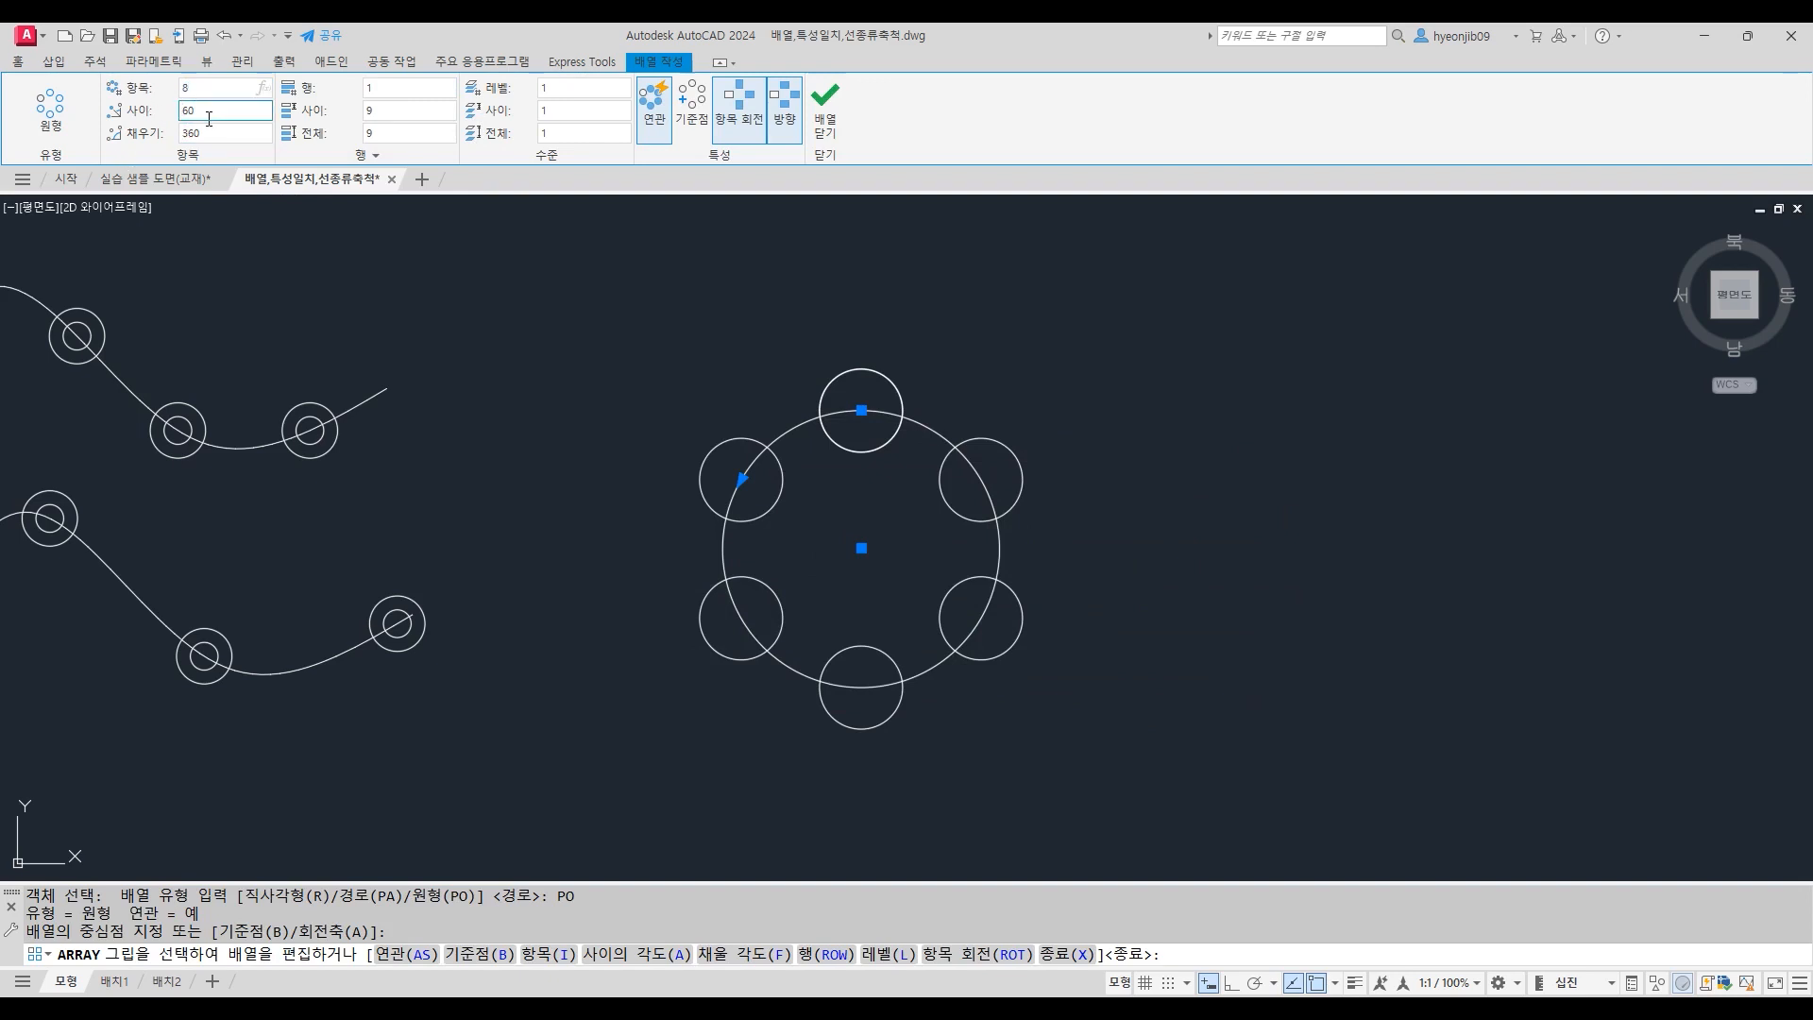
key(Return)
click(835, 127)
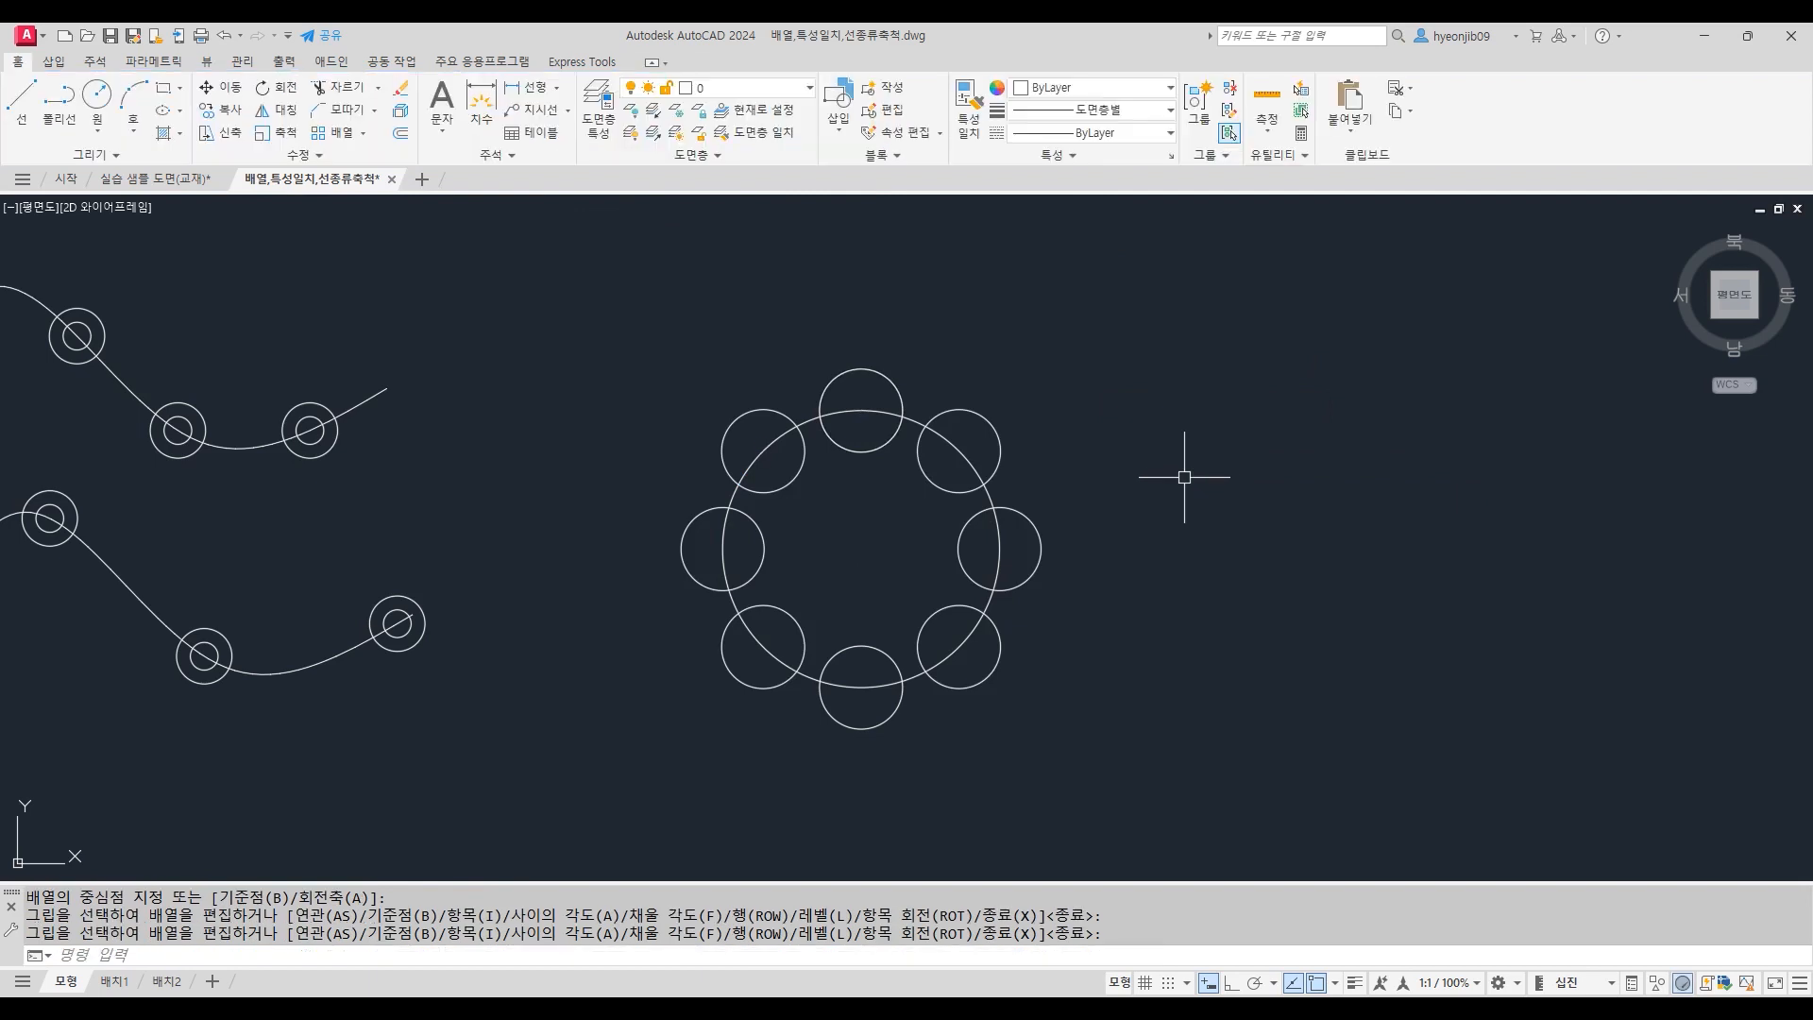
Step: Try changing the angle between the polar array's items, and undo back to the single small circle
click(863, 370)
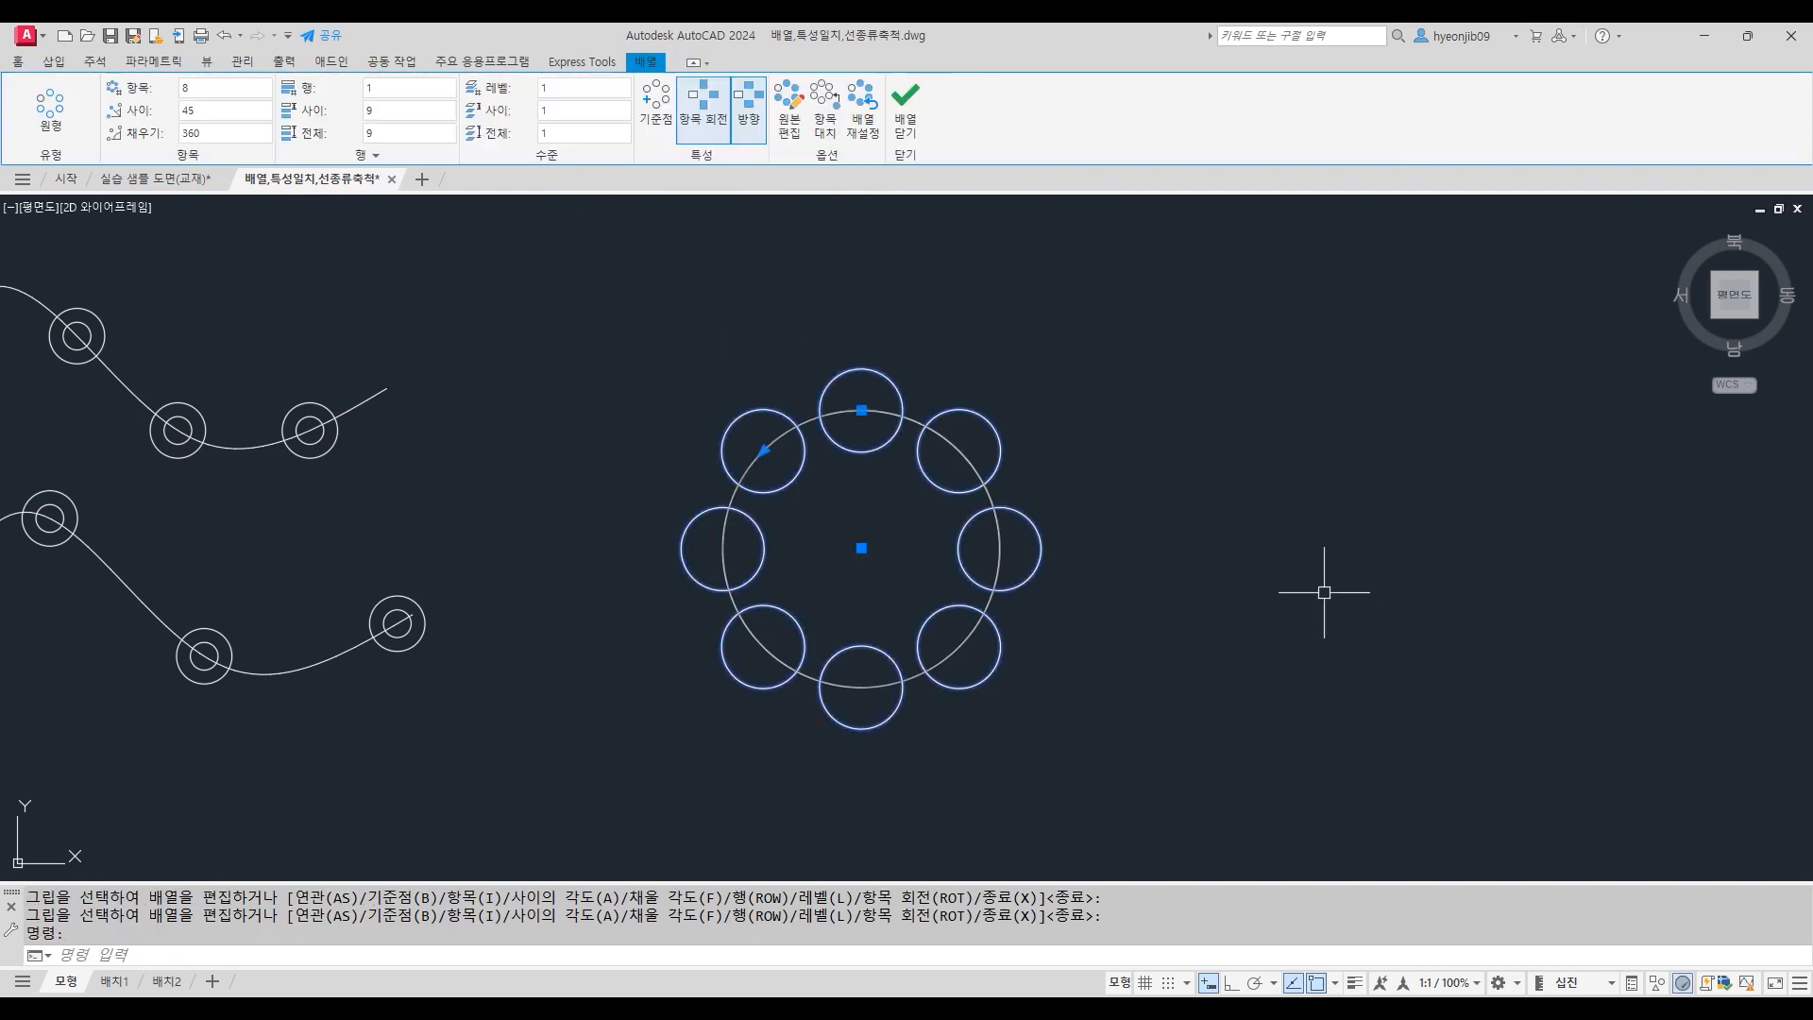
click(764, 451)
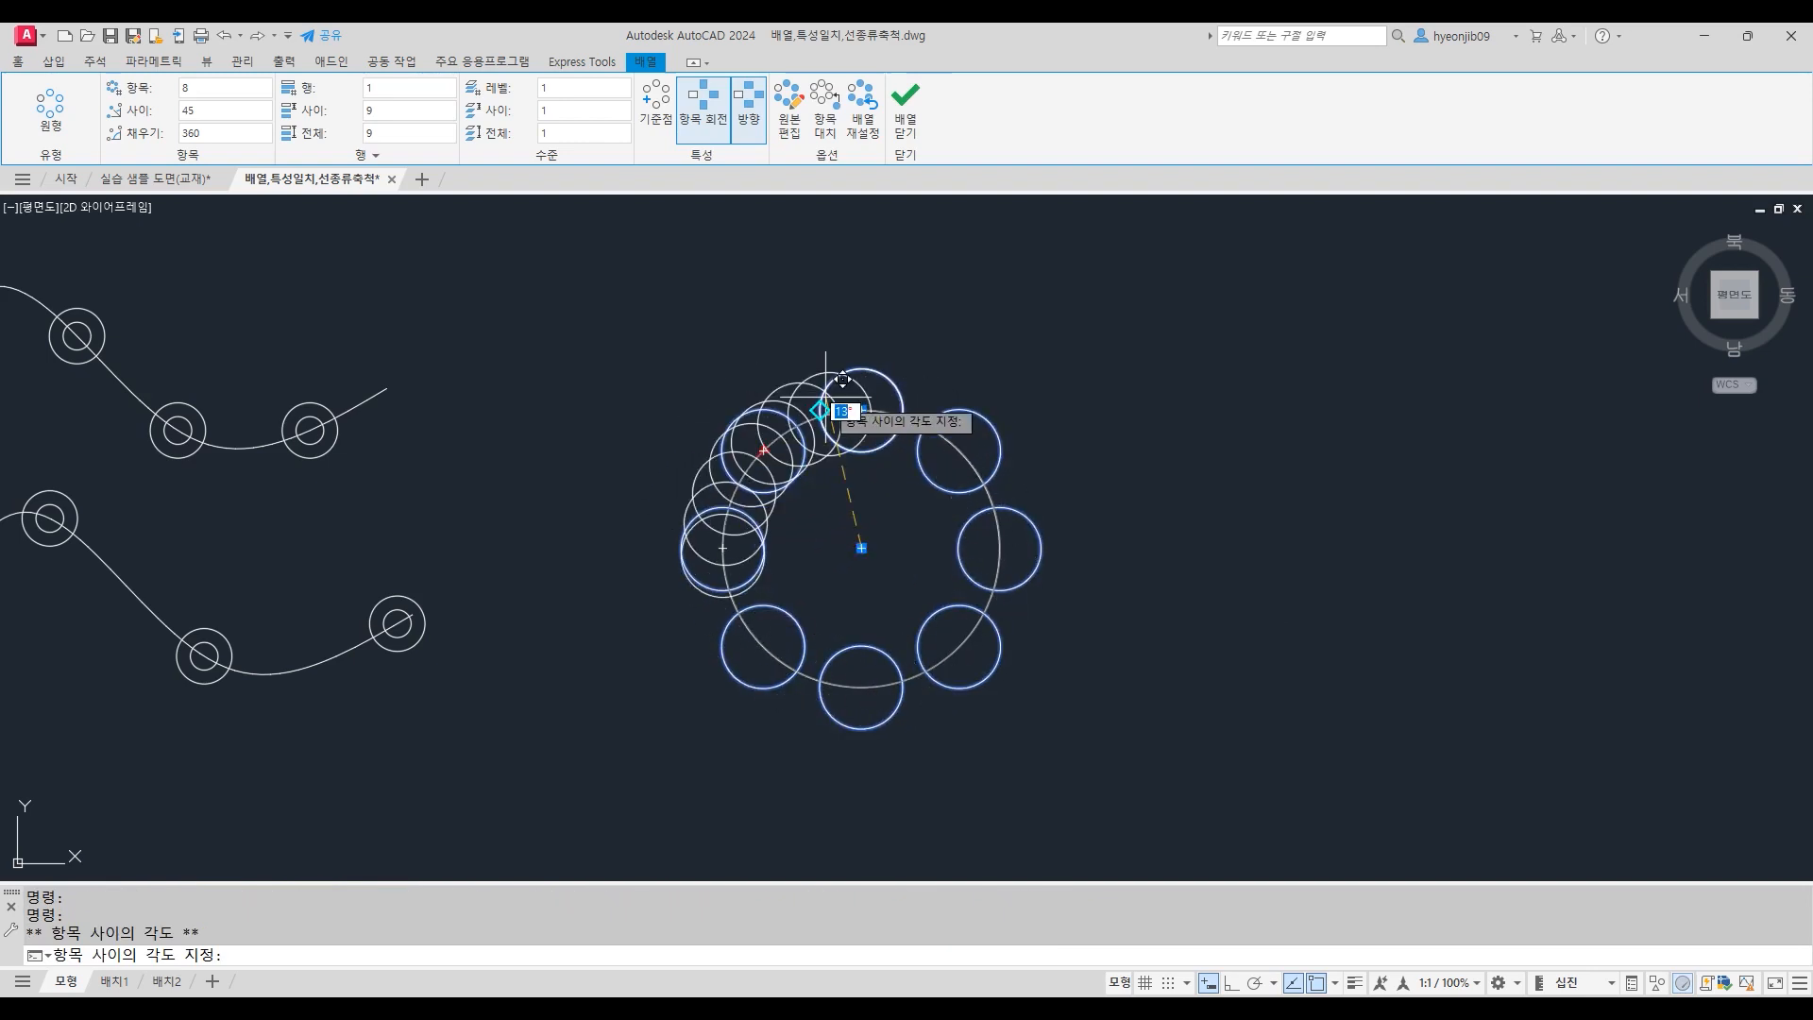
key(Escape)
key(Escape)
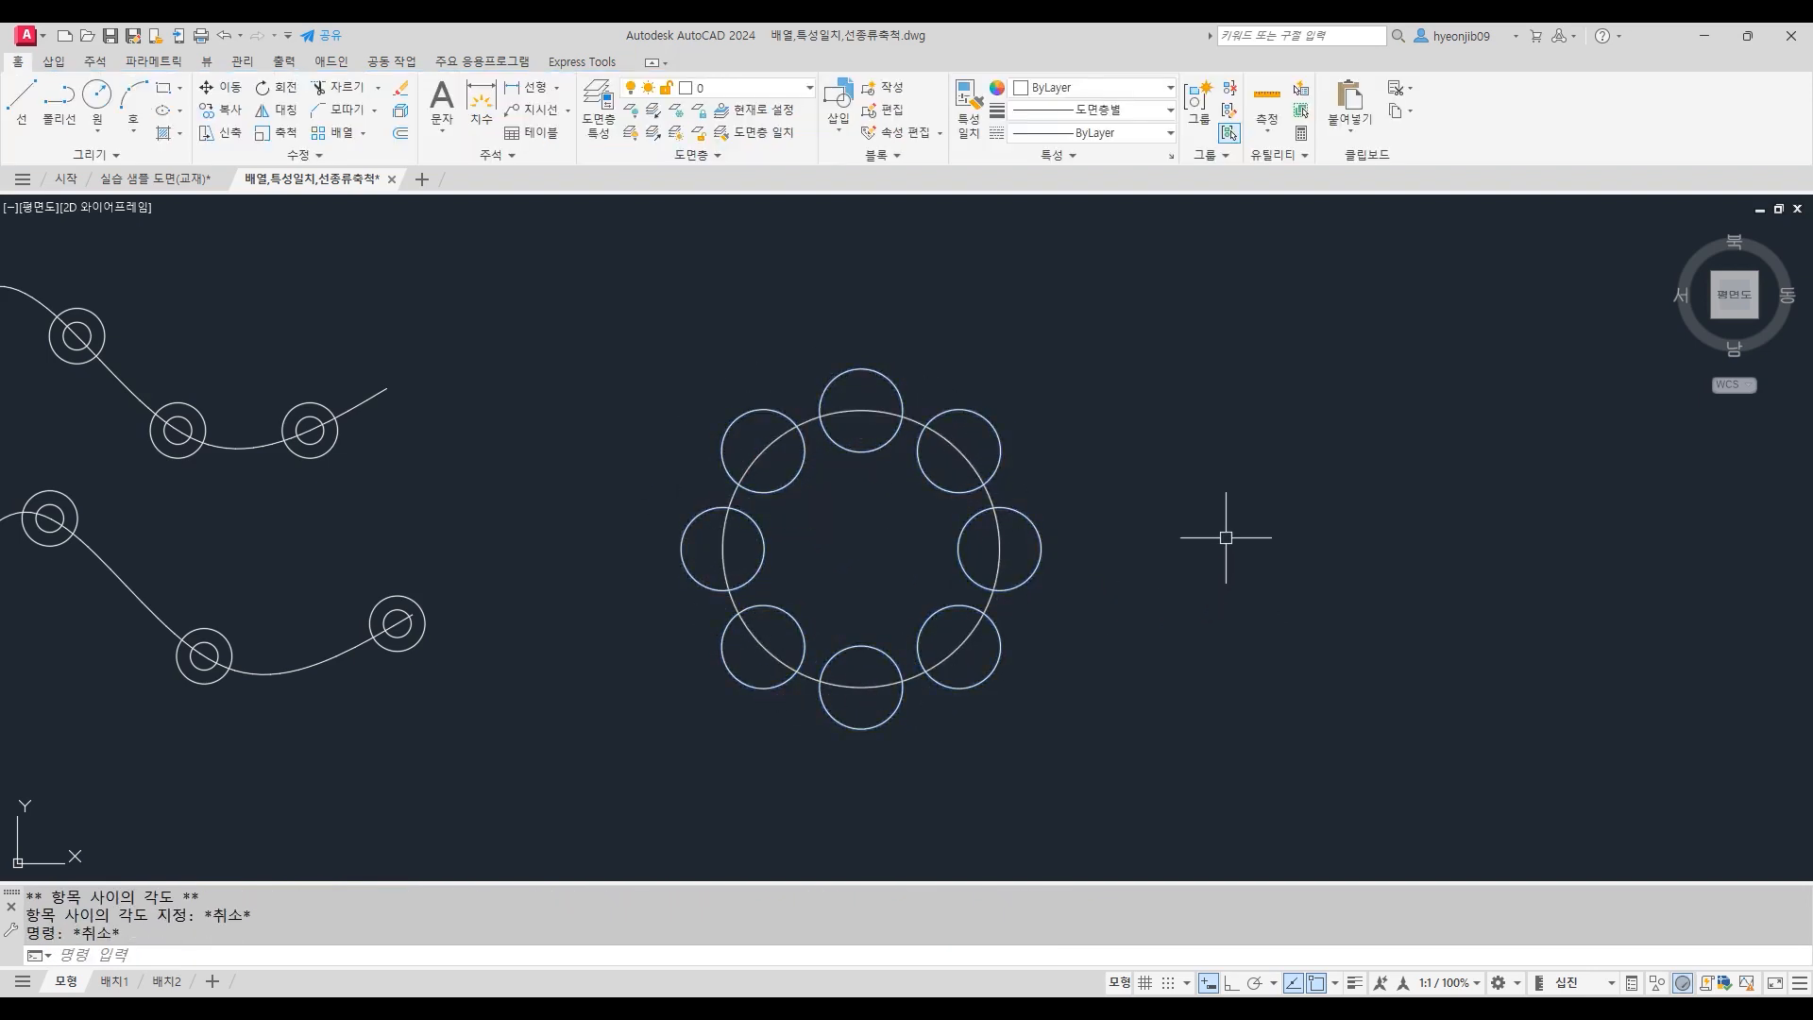
key(ctrl+z)
key(ctrl+z)
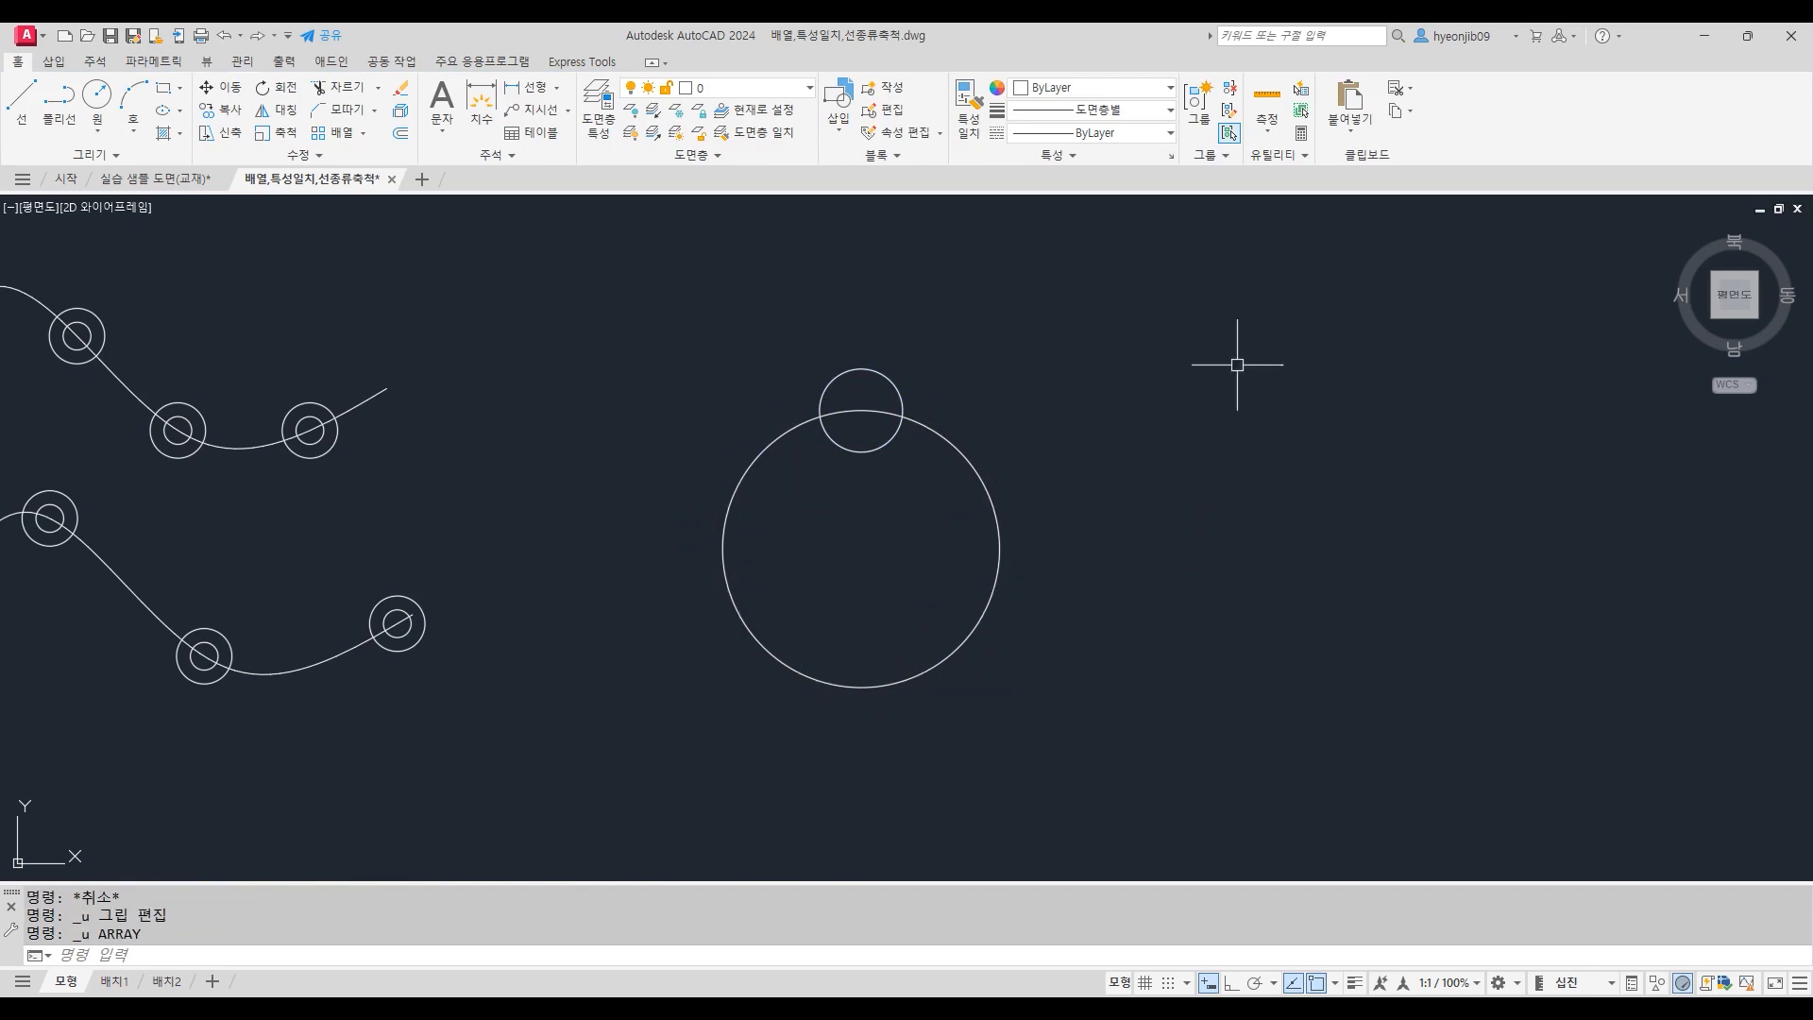
Step: Start a new polar array of the small circle, centered on the large circle's center
click(361, 137)
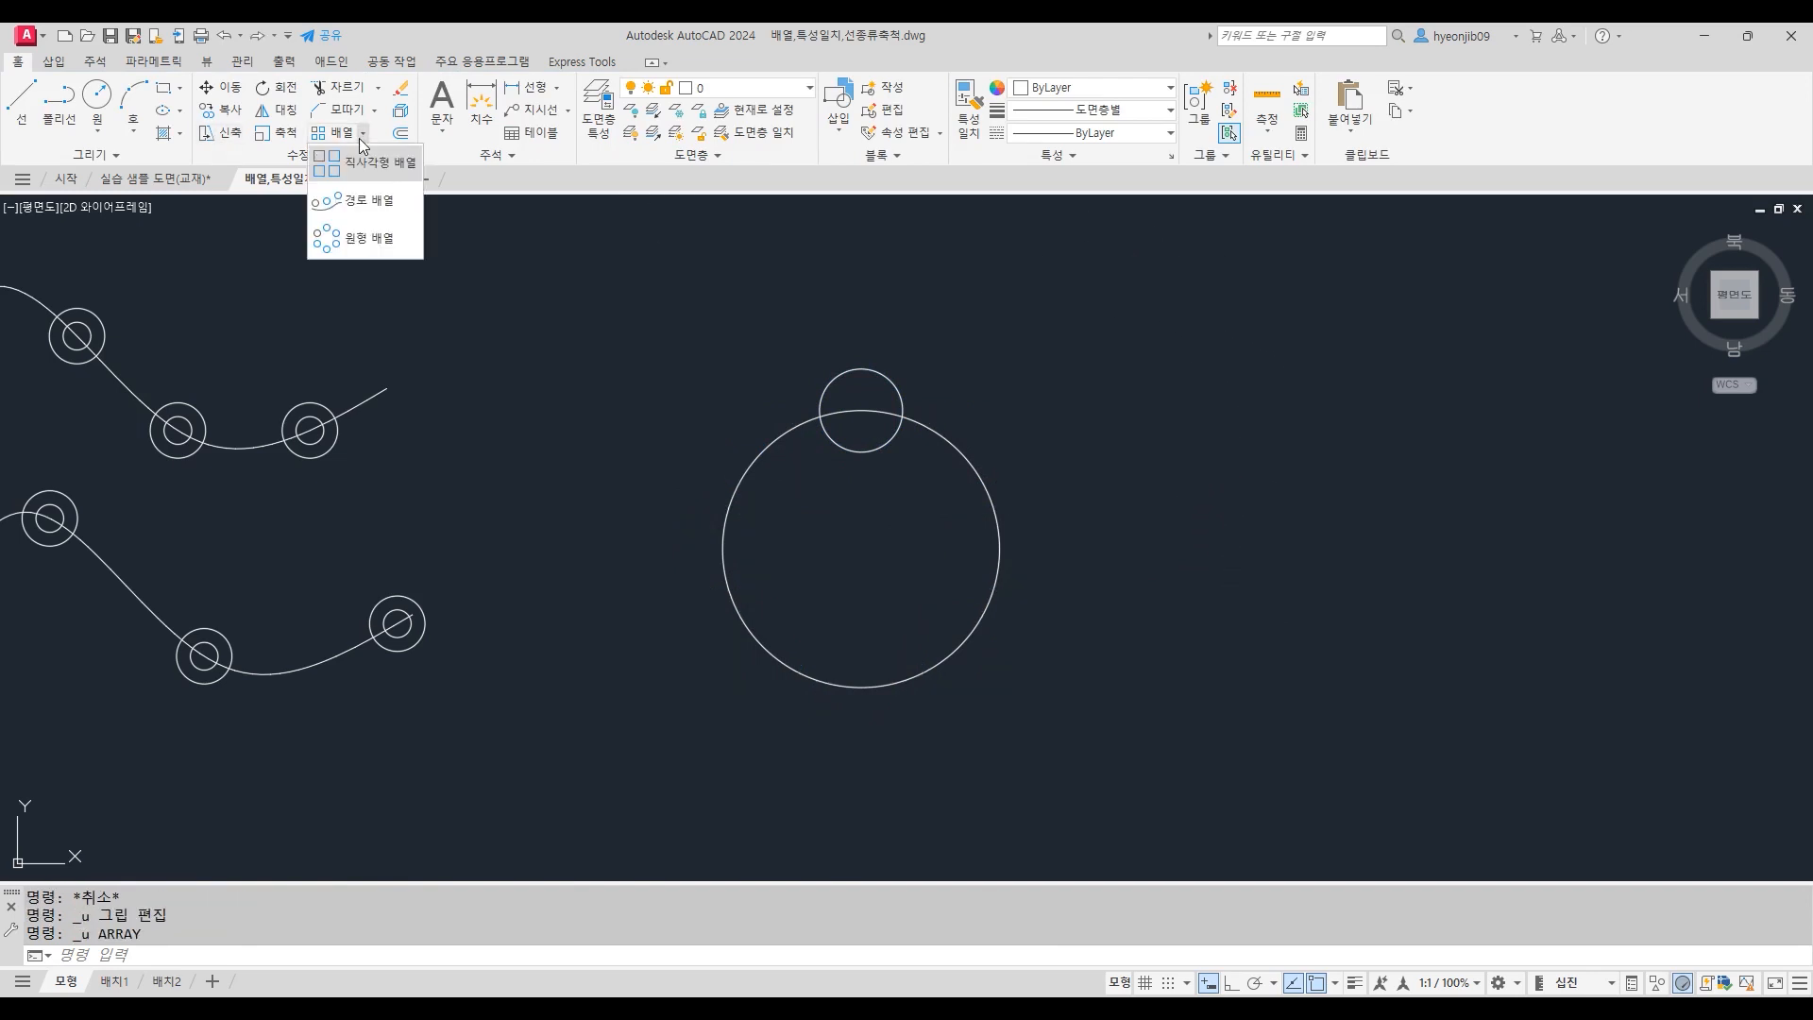
click(333, 239)
click(862, 370)
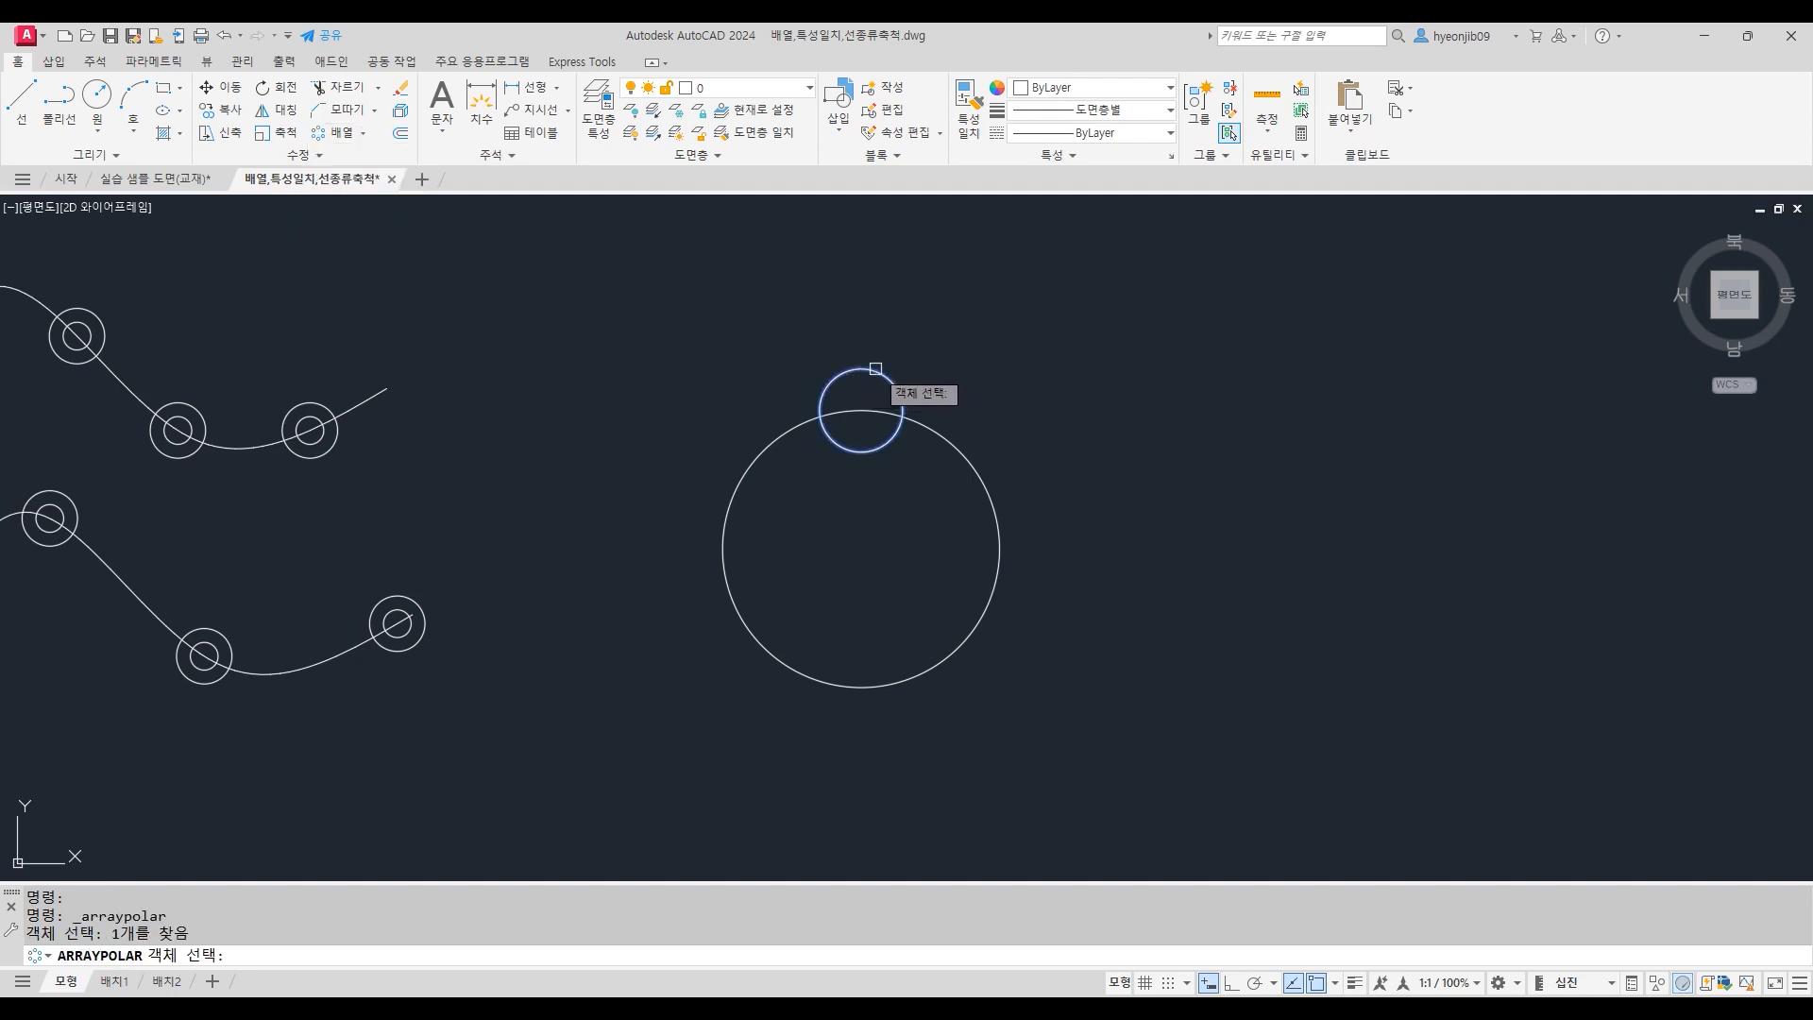
key(Return)
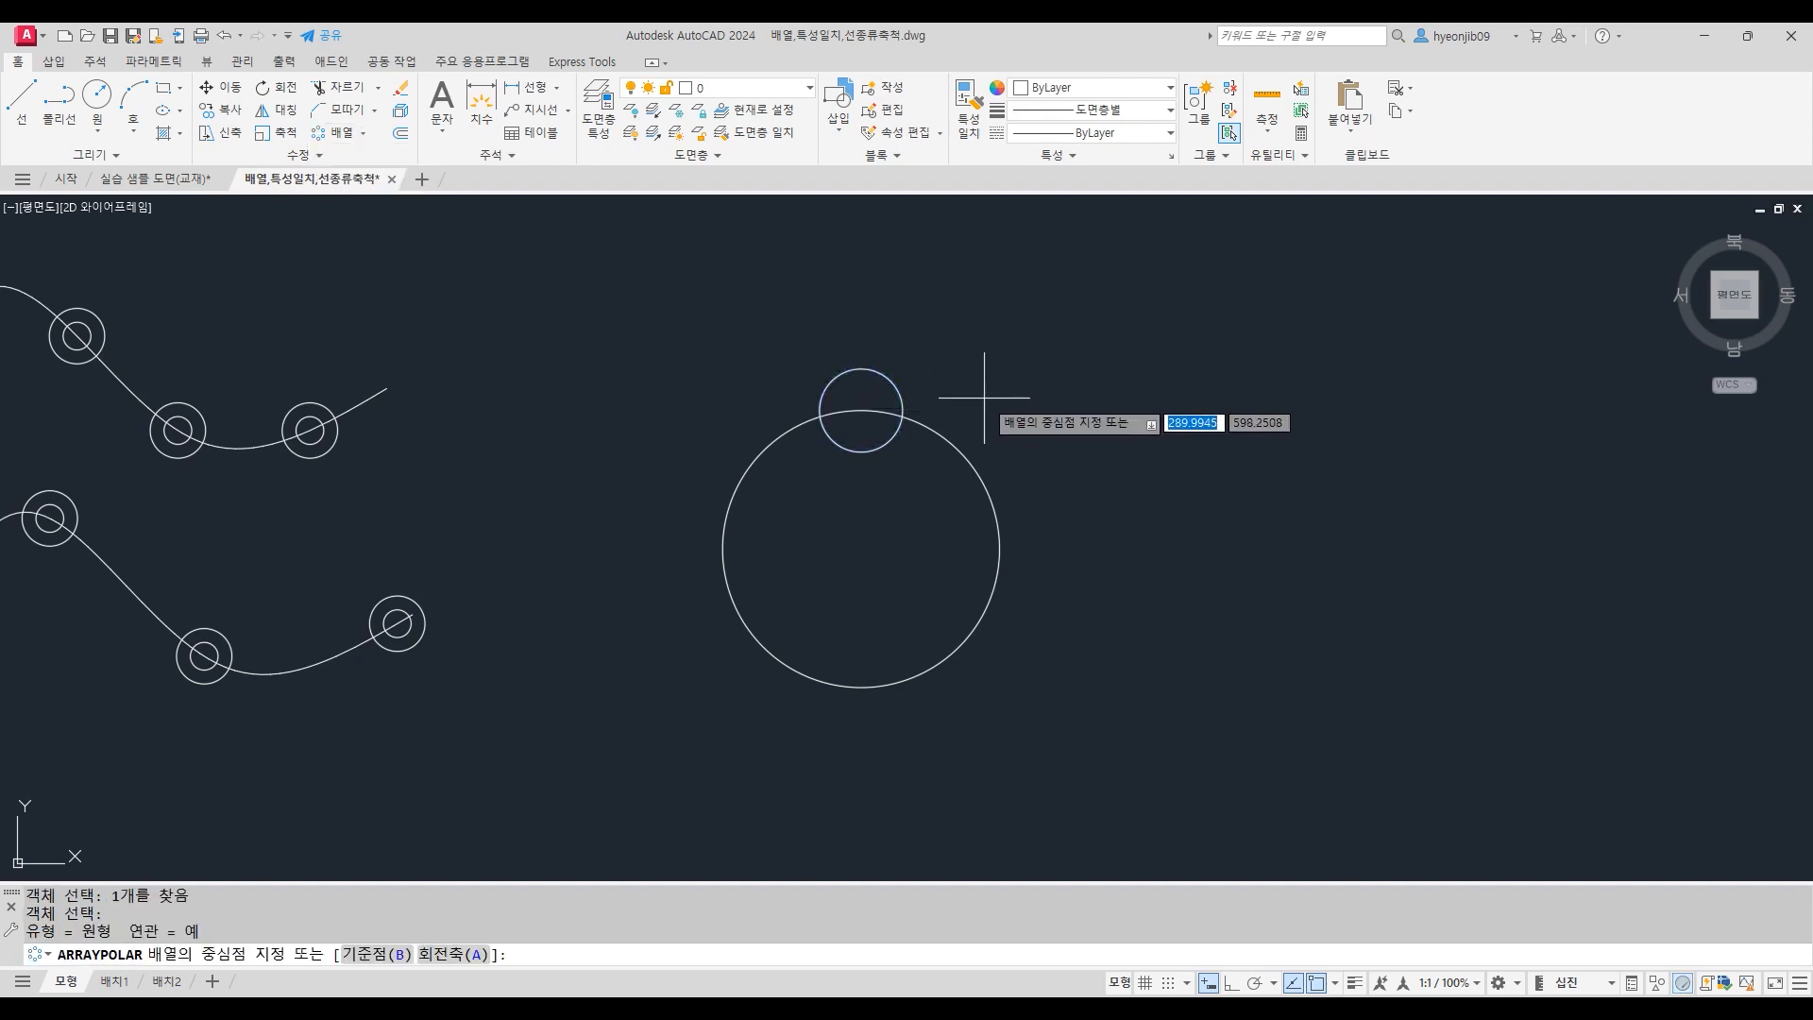
click(861, 548)
Step: Set the new polar array to 8 items, turn off its associativity, and finish it
click(185, 88)
text(8)
key(Return)
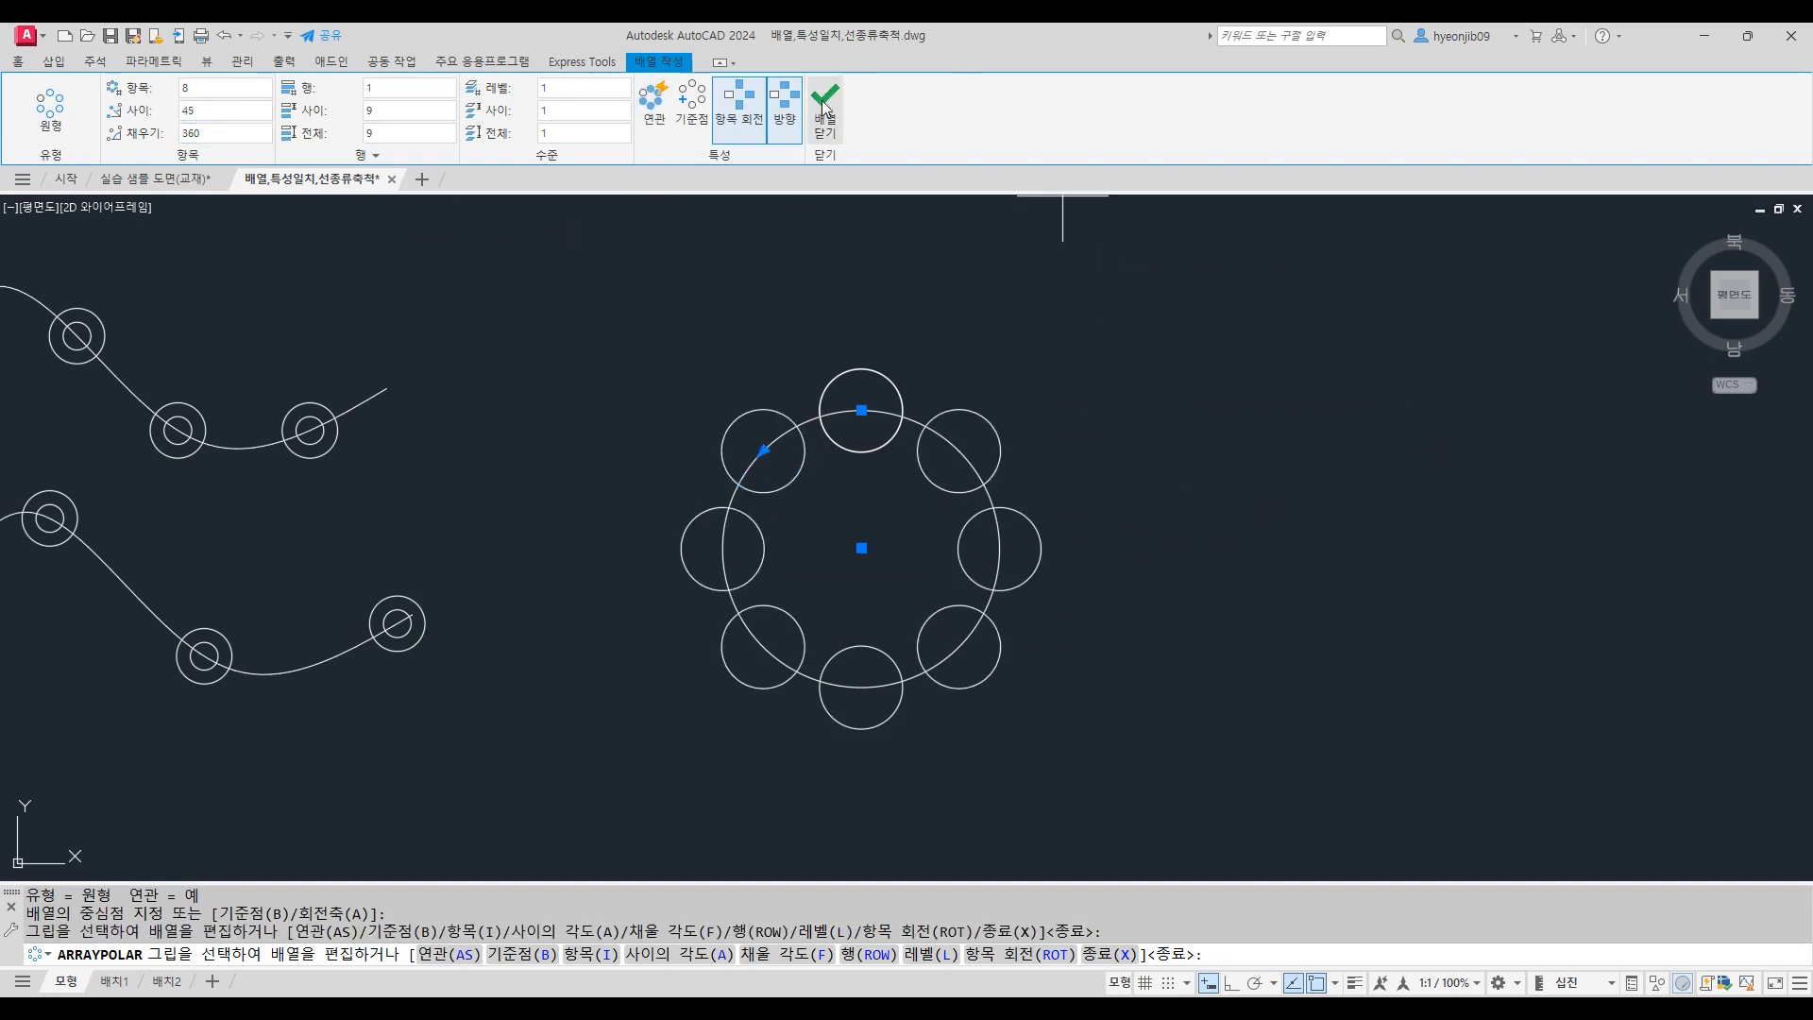
click(823, 107)
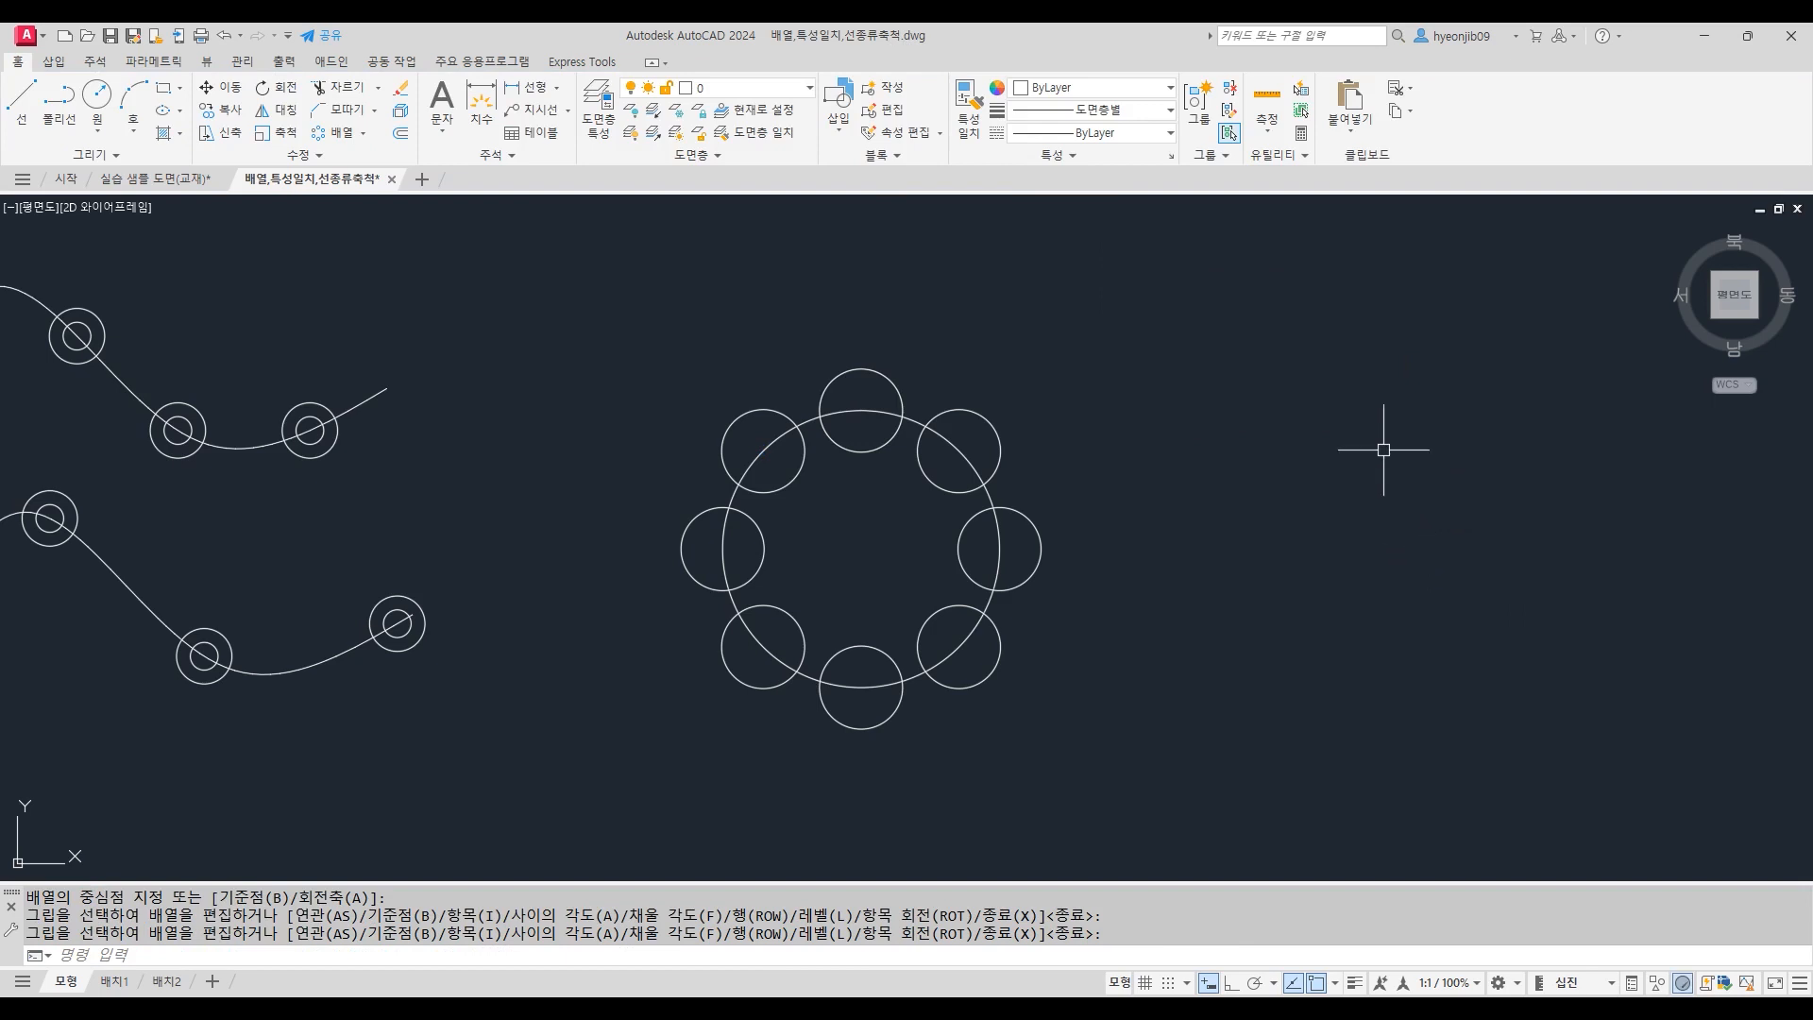
Step: Check that the arrayed circles are separate objects by selecting several individually, and clear the selection
click(897, 395)
click(993, 434)
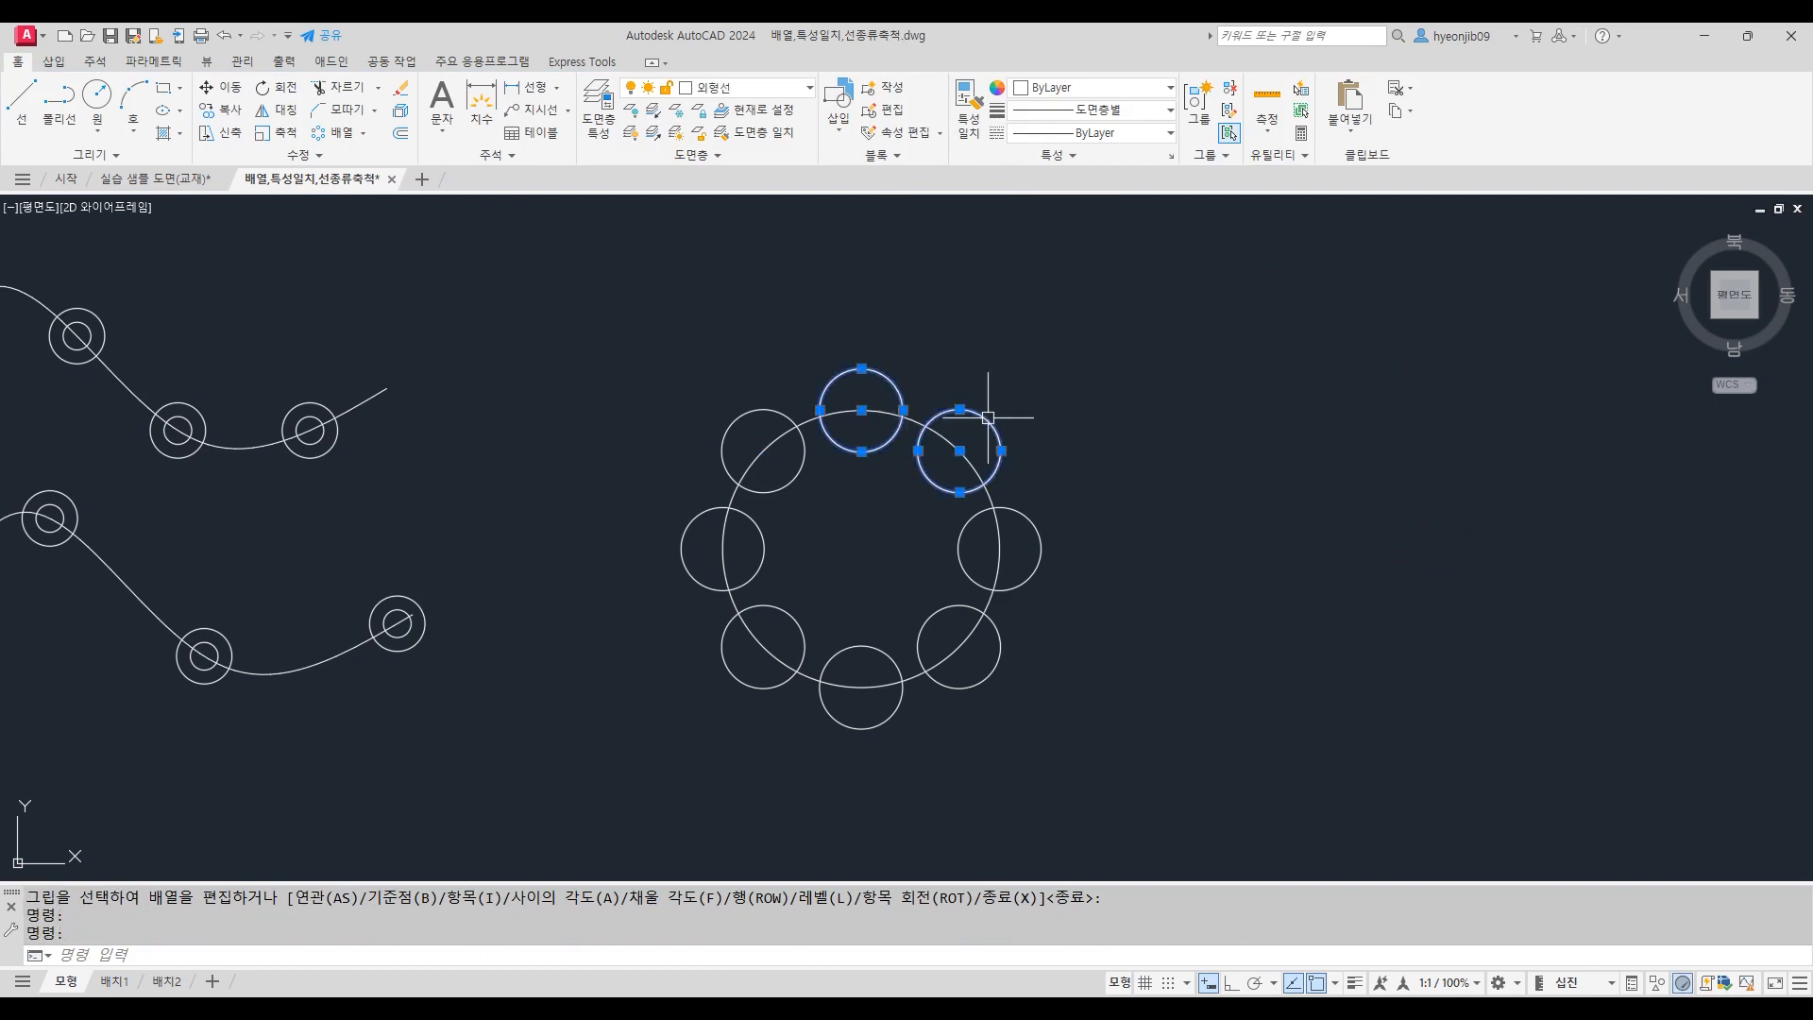
click(1013, 501)
click(1011, 542)
click(995, 631)
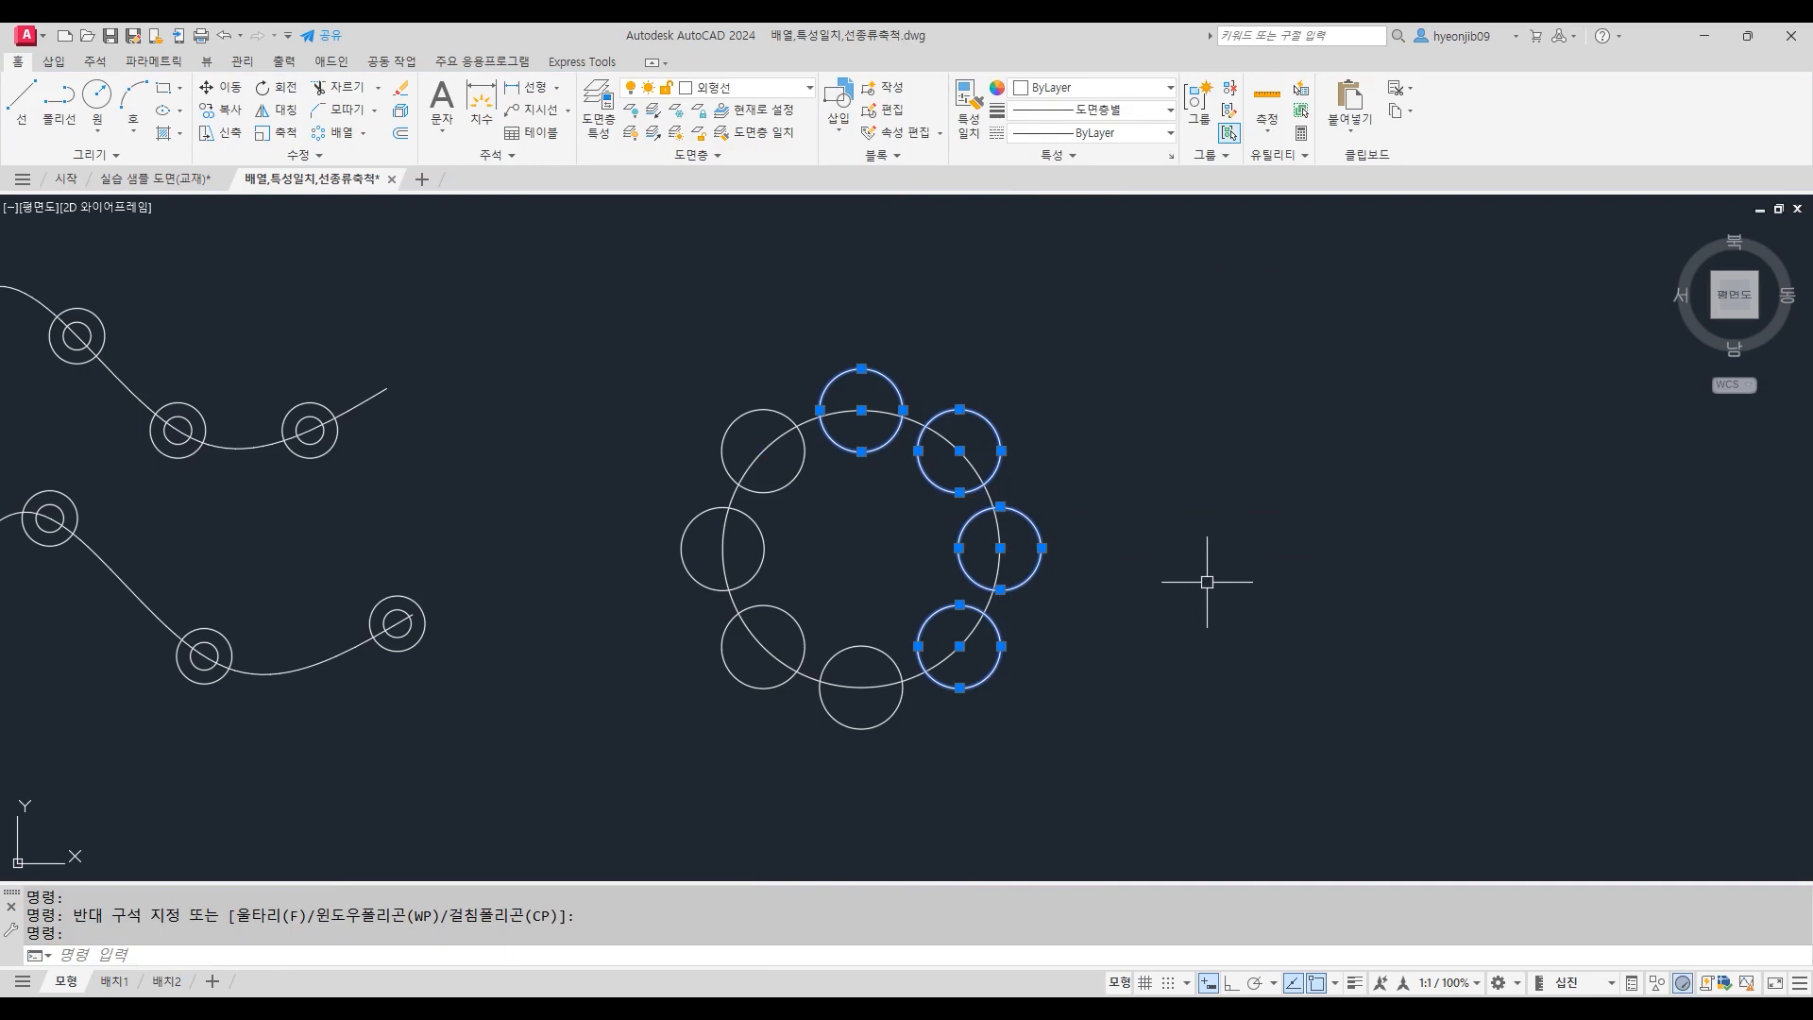
key(Escape)
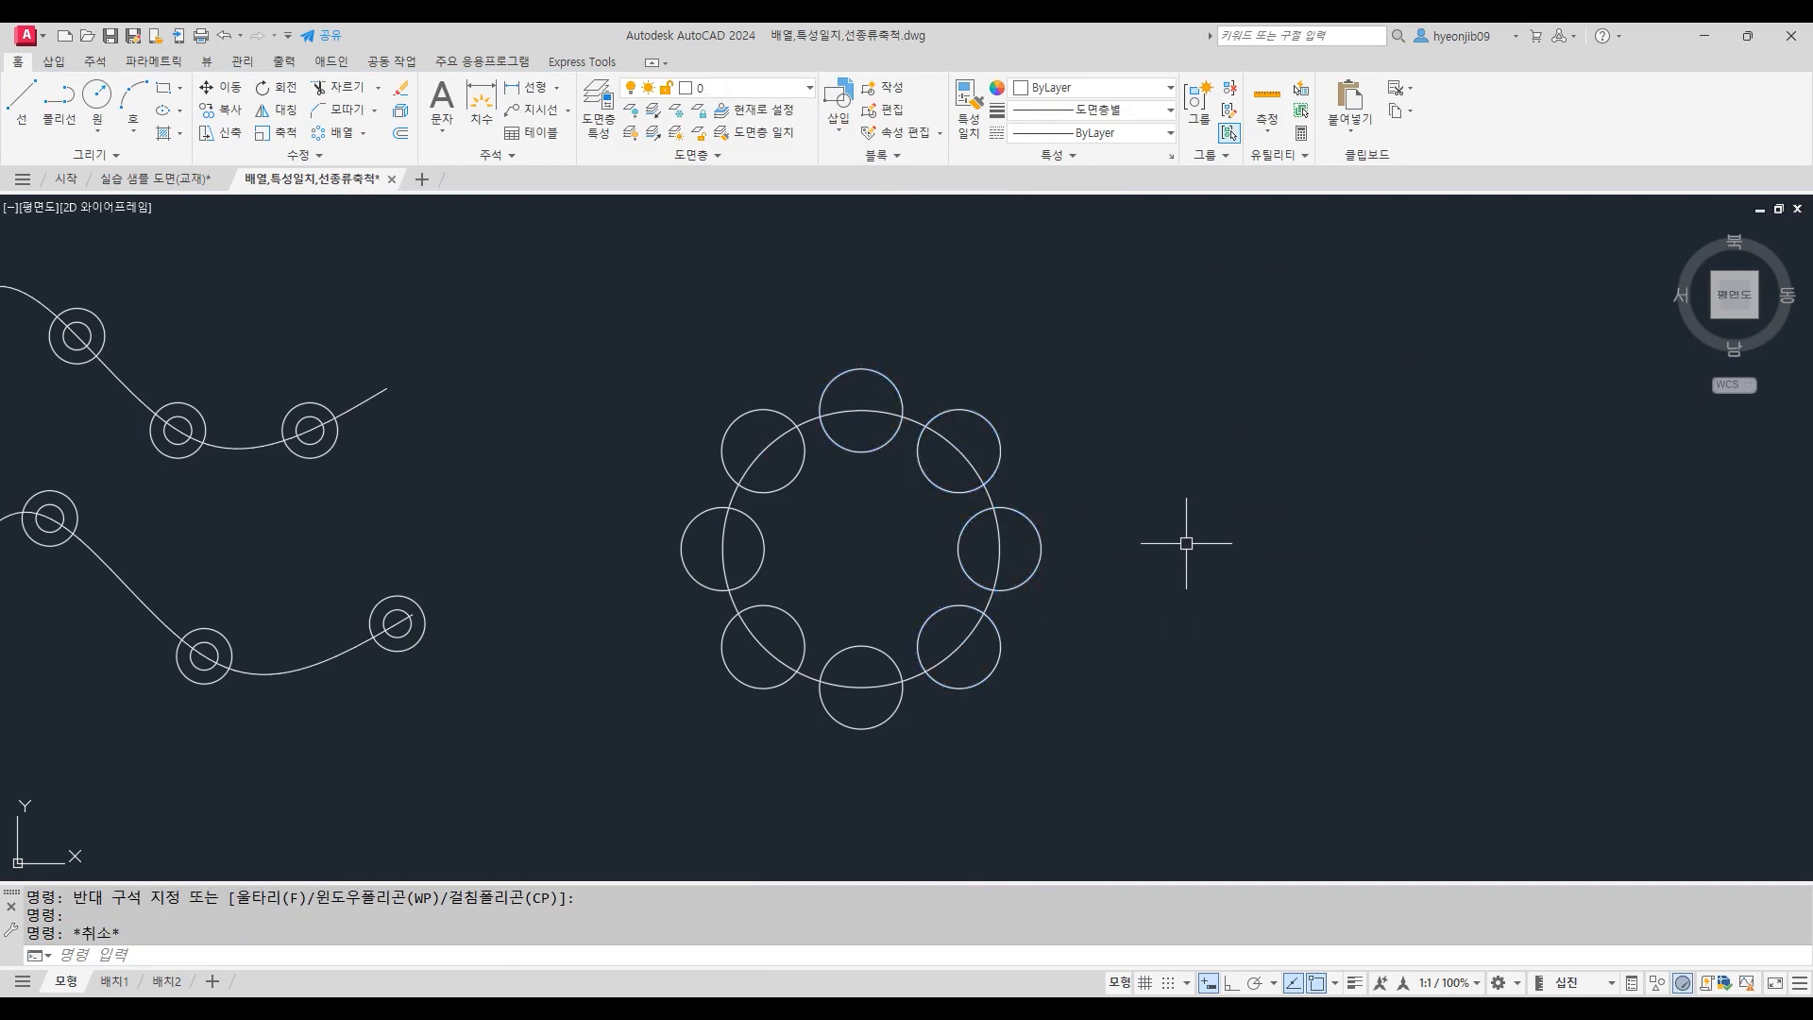
Step: Run ARRAYCLASSIC to review the rectangular and polar options in its dialog, and close it unused
scroll(949, 461, down, 2)
mouse_move(486, 446)
middle_down()
mouse_move(880, 572)
mouse_move(908, 560)
middle_up()
middle_drag(913, 449, 1072, 448)
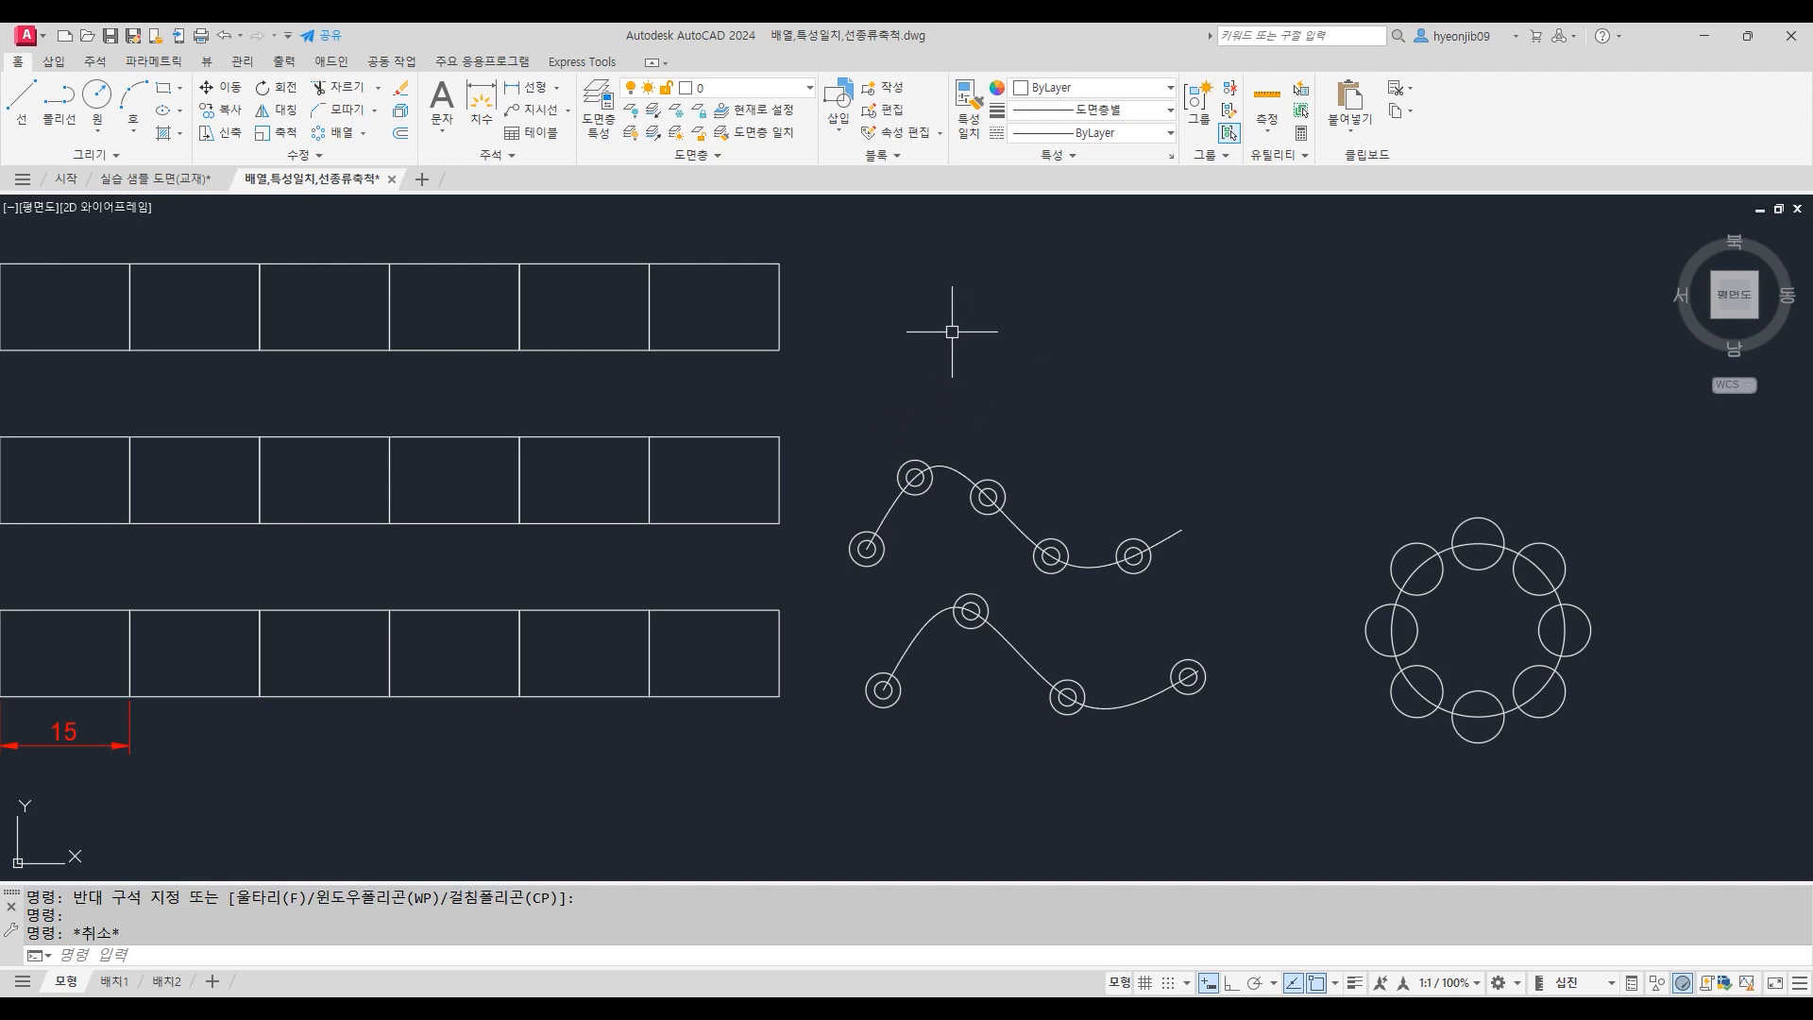
text(arra)
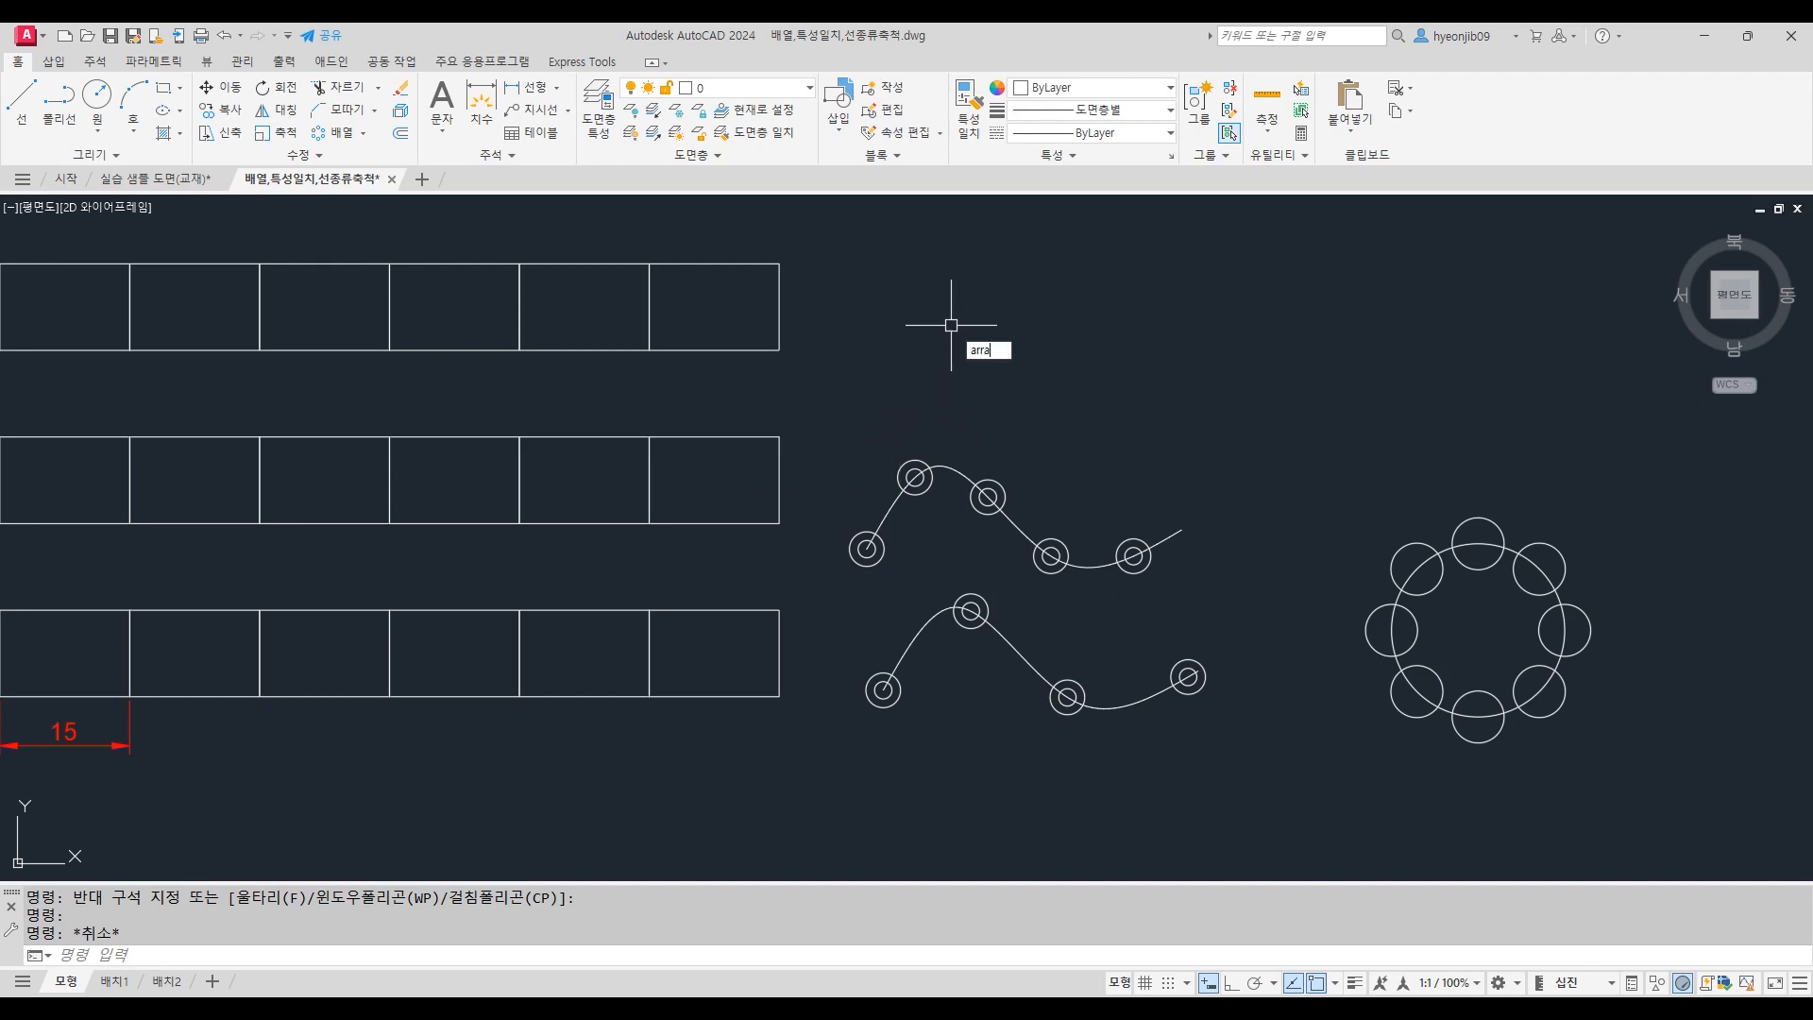
text(y)
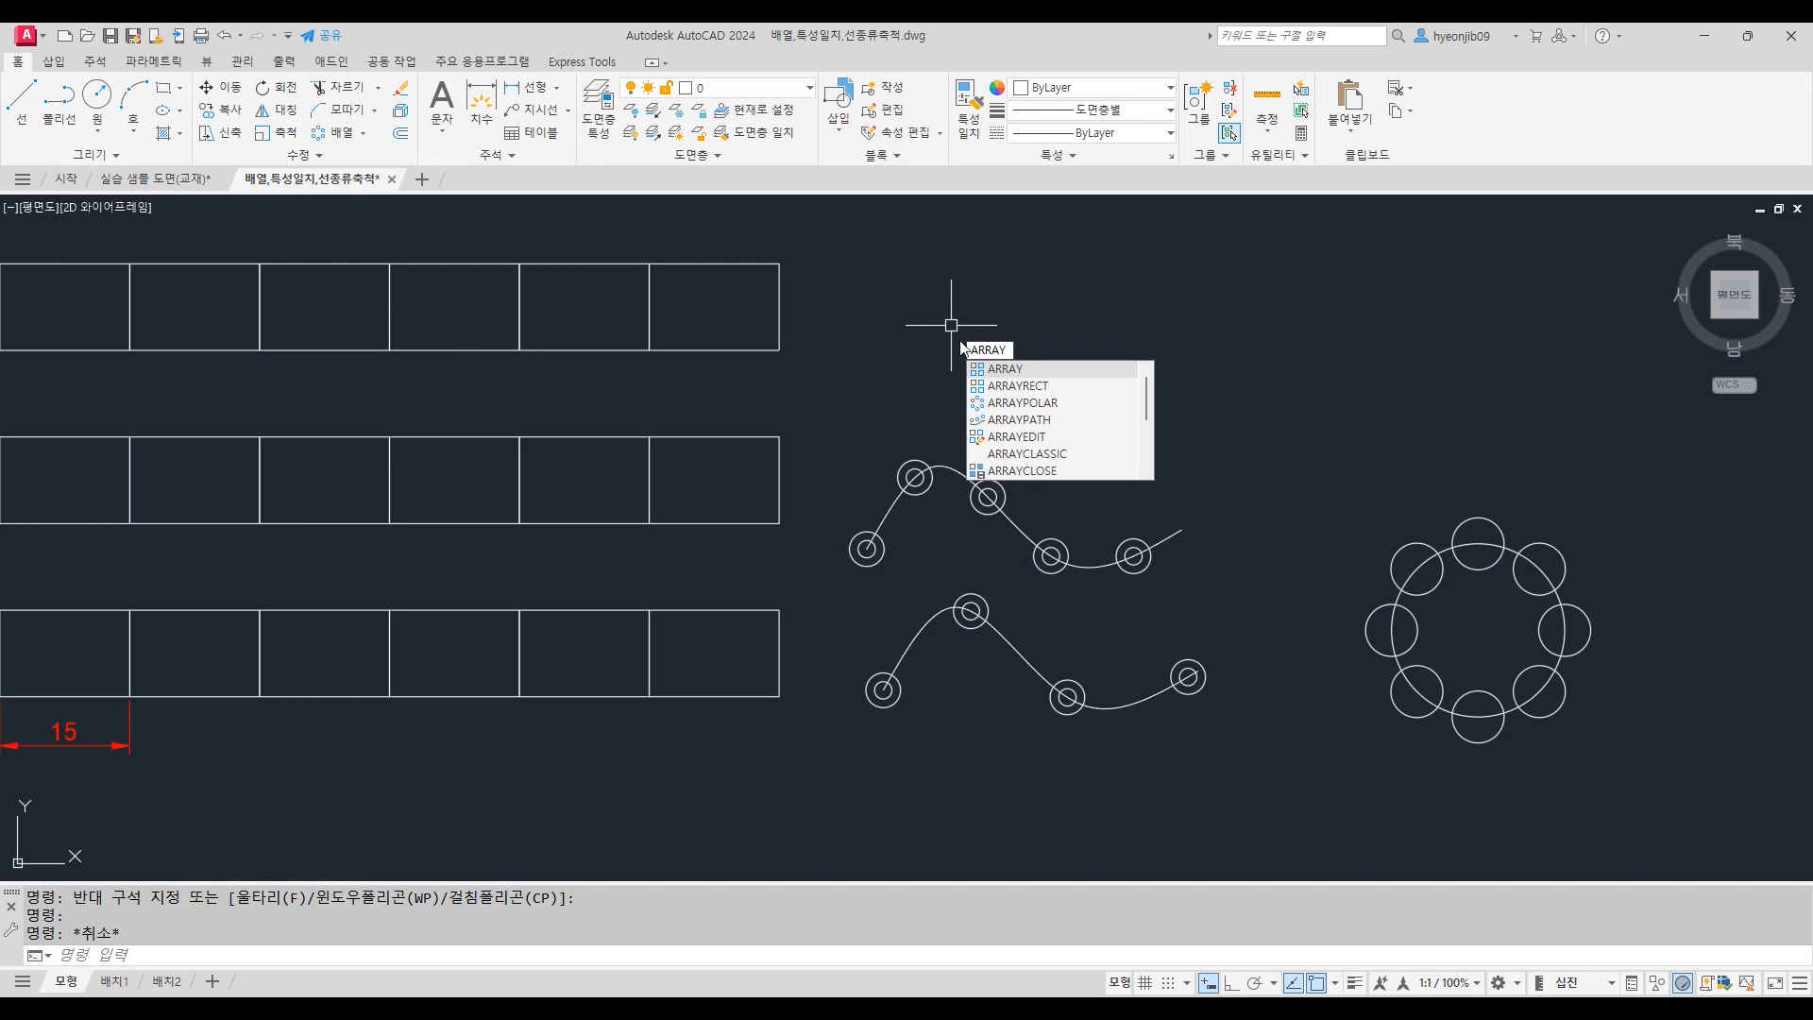
click(1039, 455)
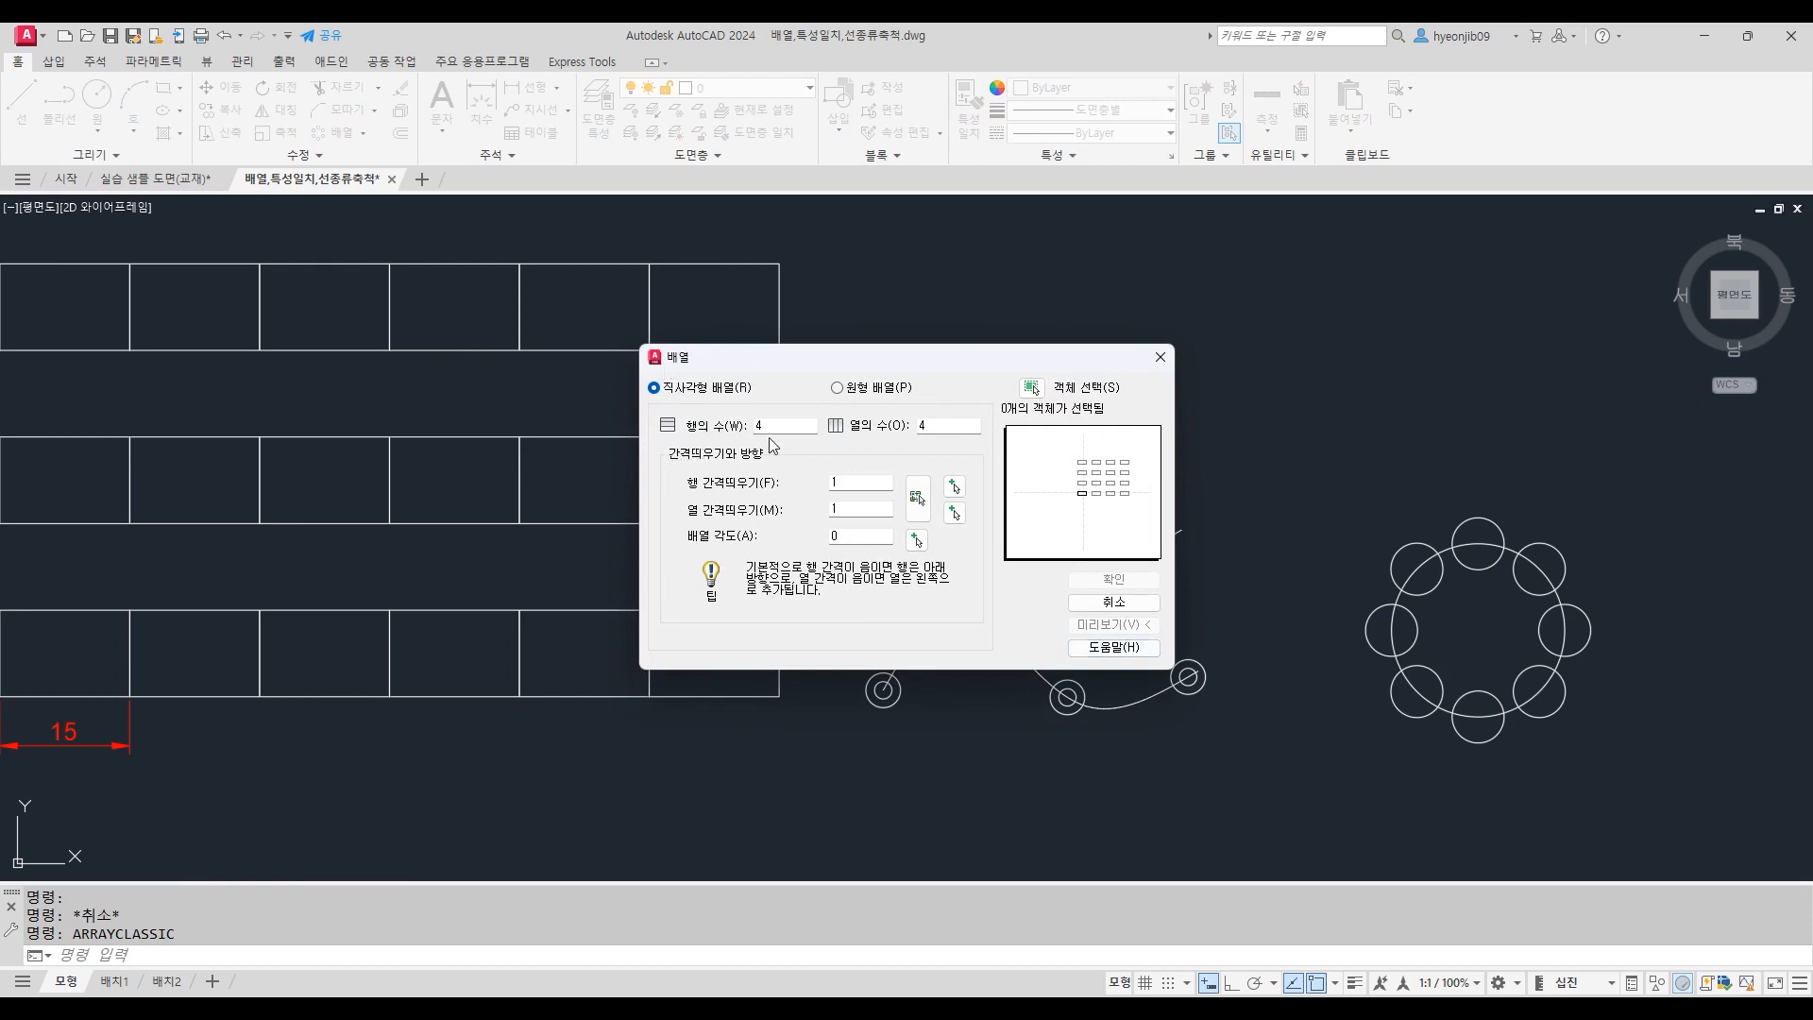
click(840, 388)
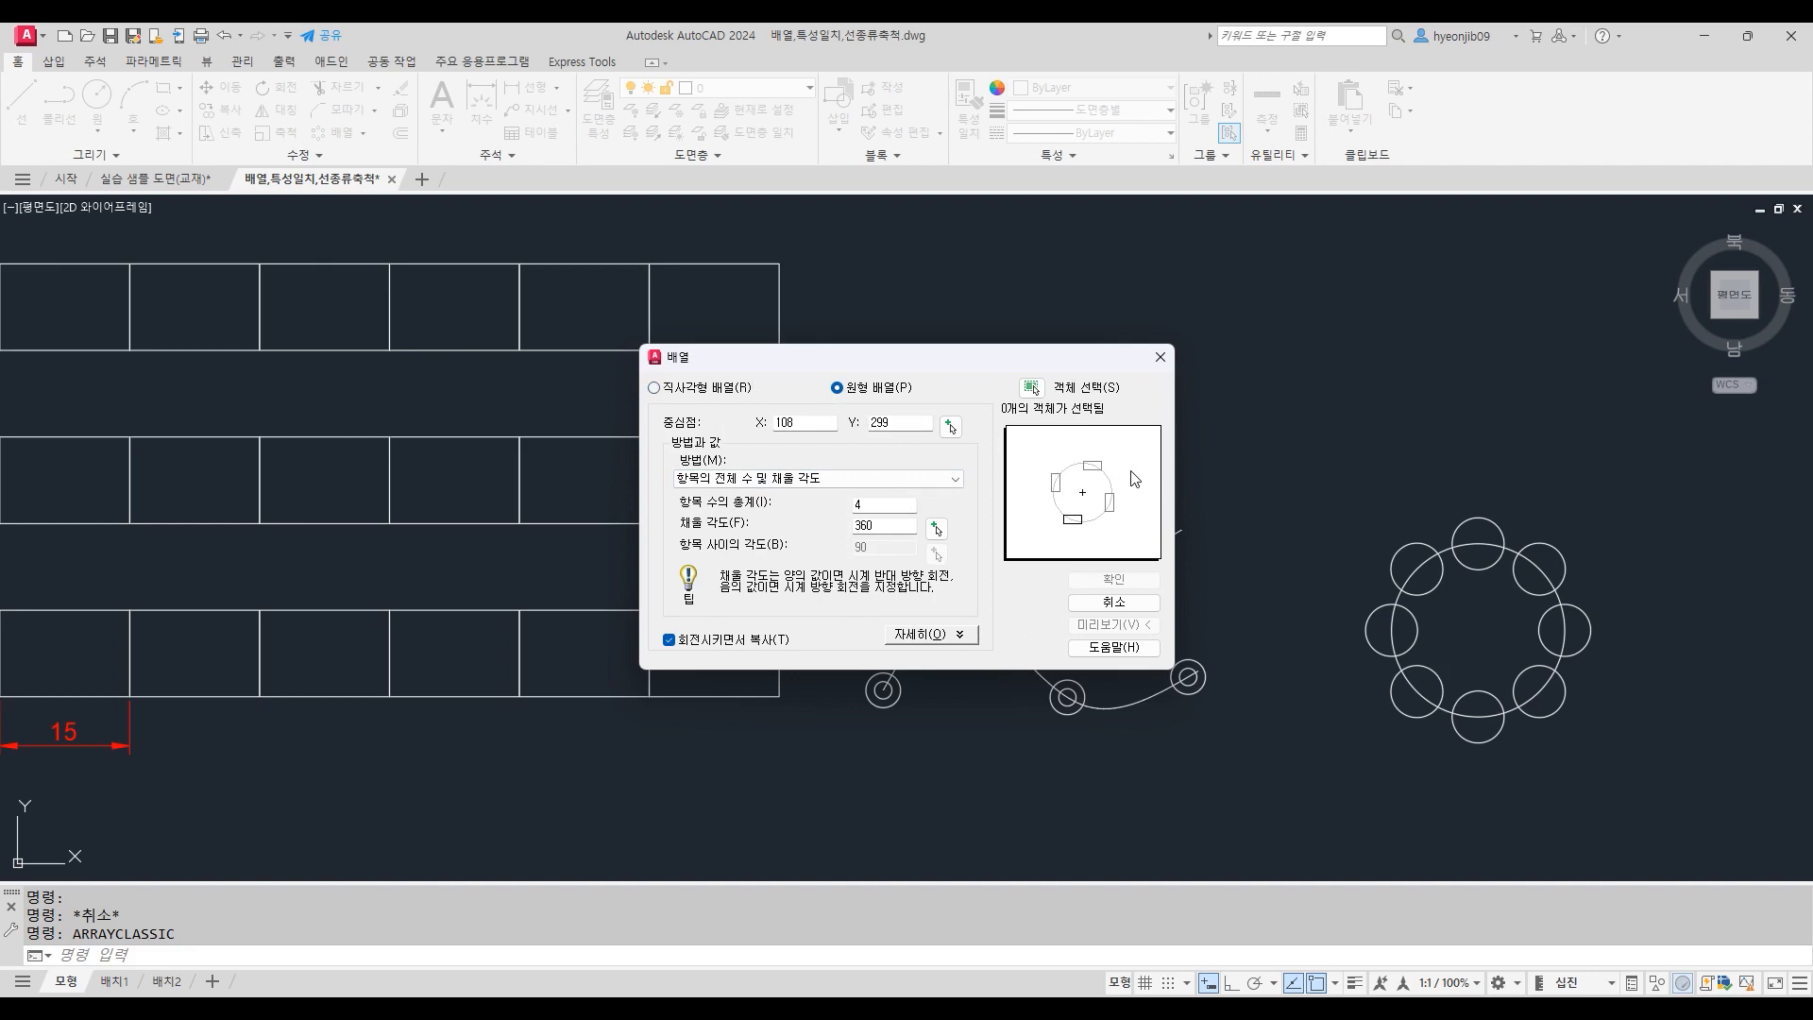
click(1160, 357)
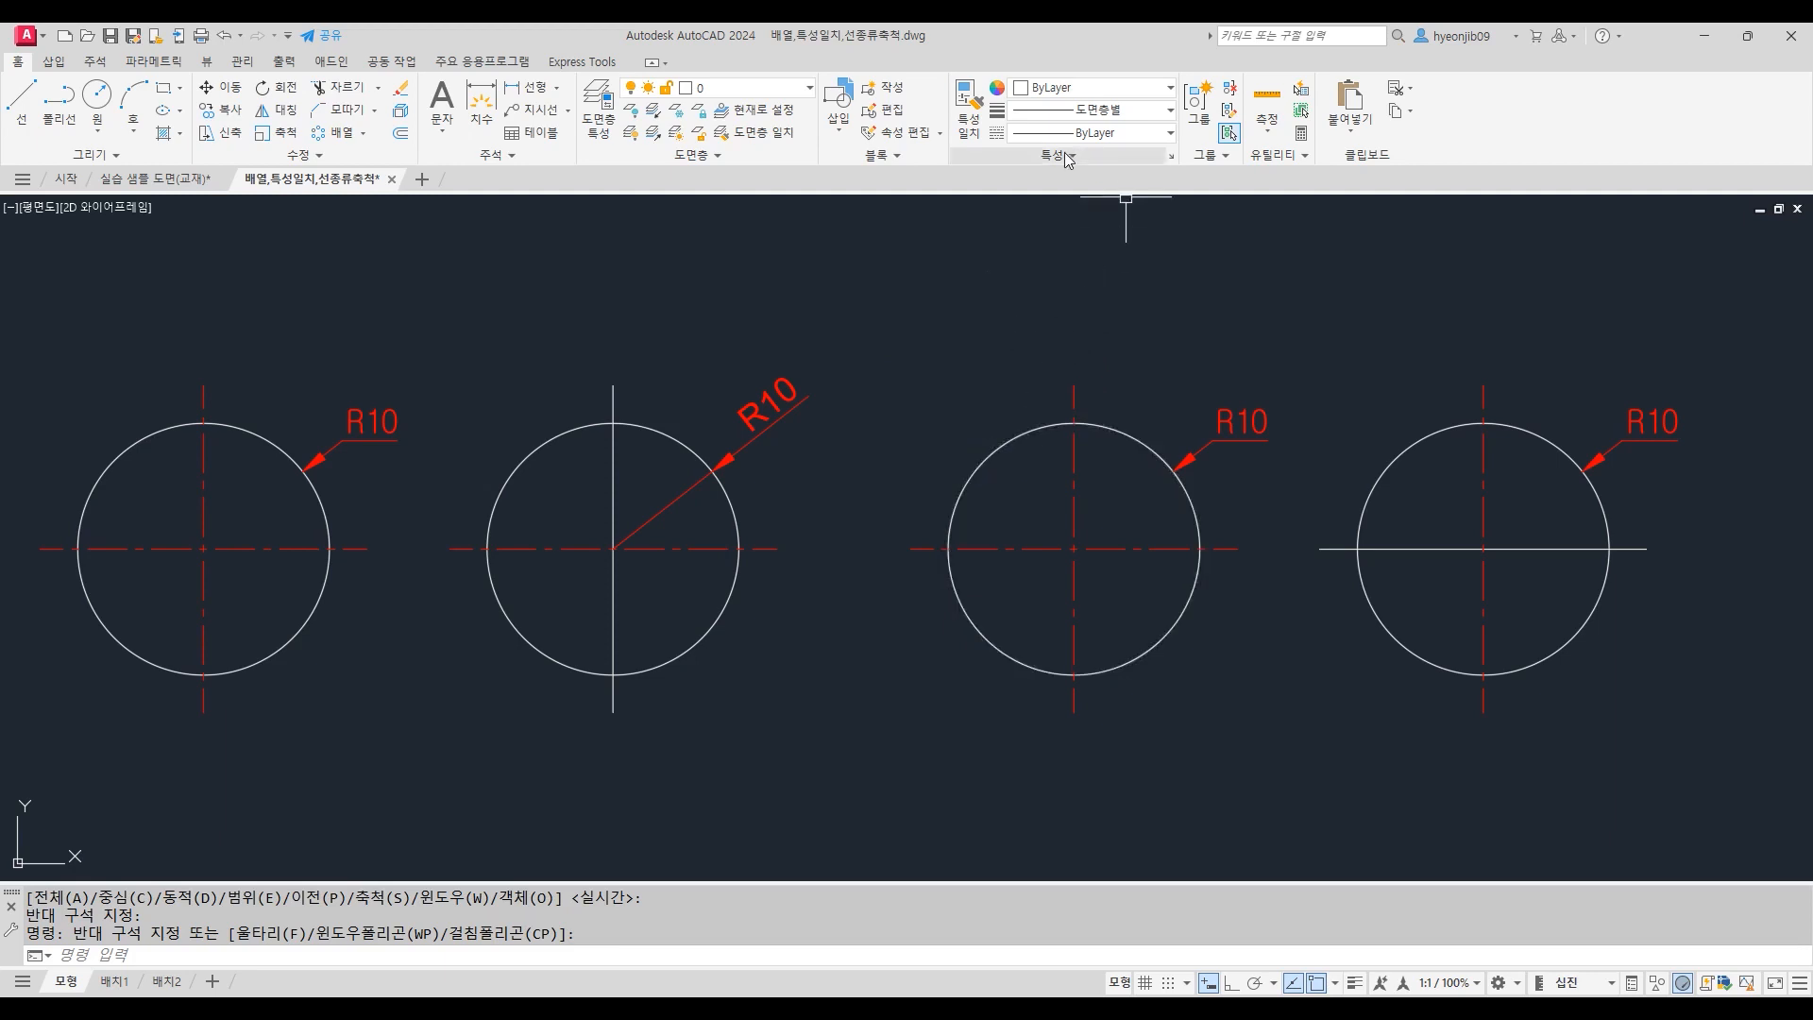
click(978, 116)
key(Escape)
text(MA)
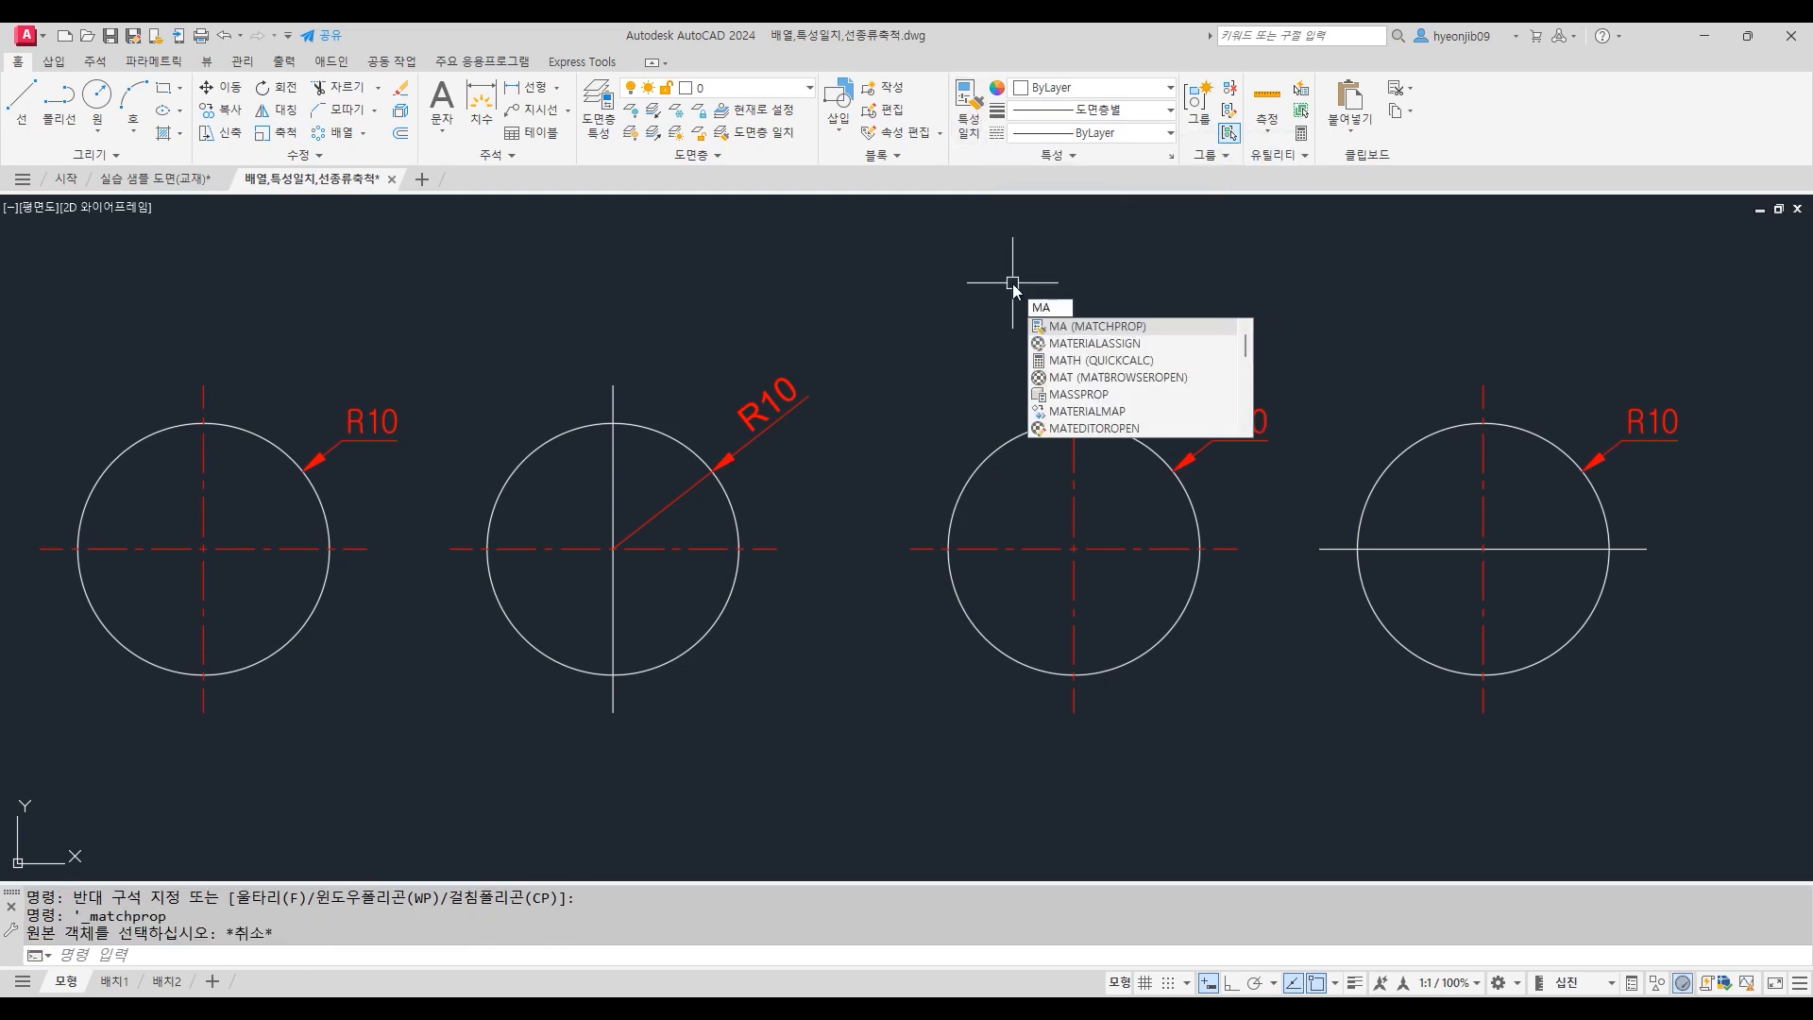
key(Escape)
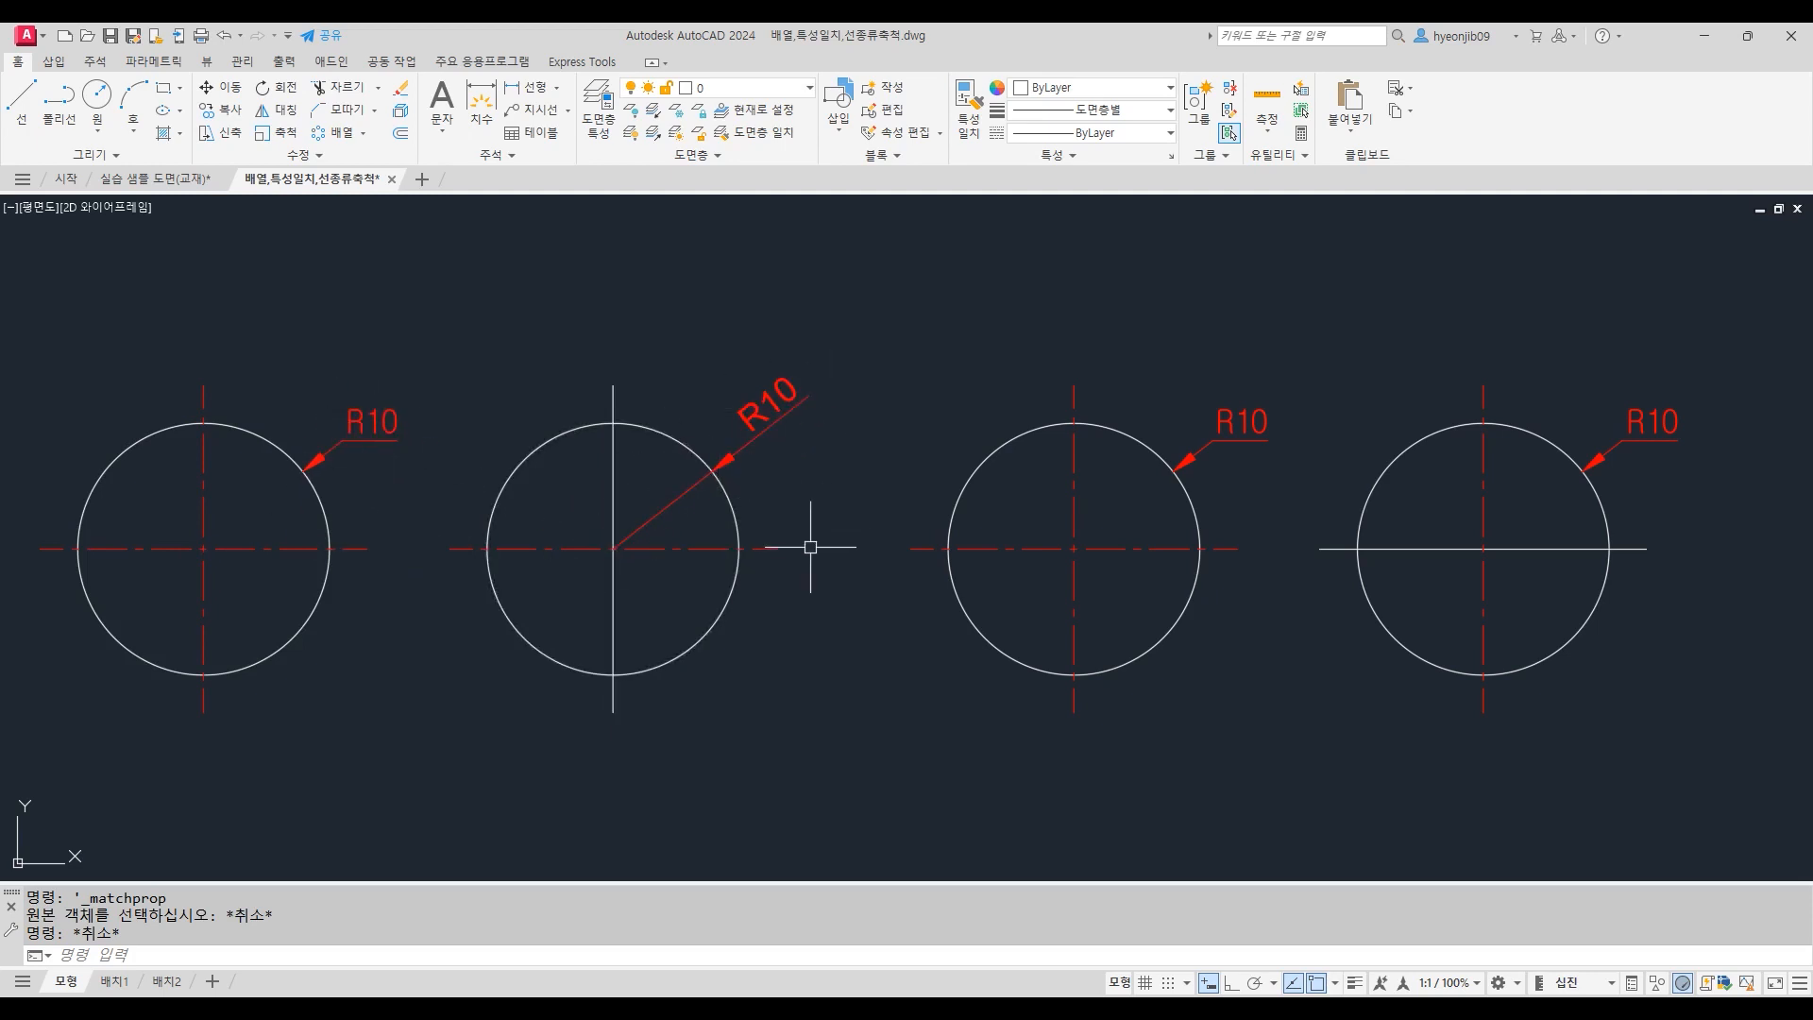
Step: Match the second circle's R10 dimension to the properties of the first circle's R10 dimension
text(MA)
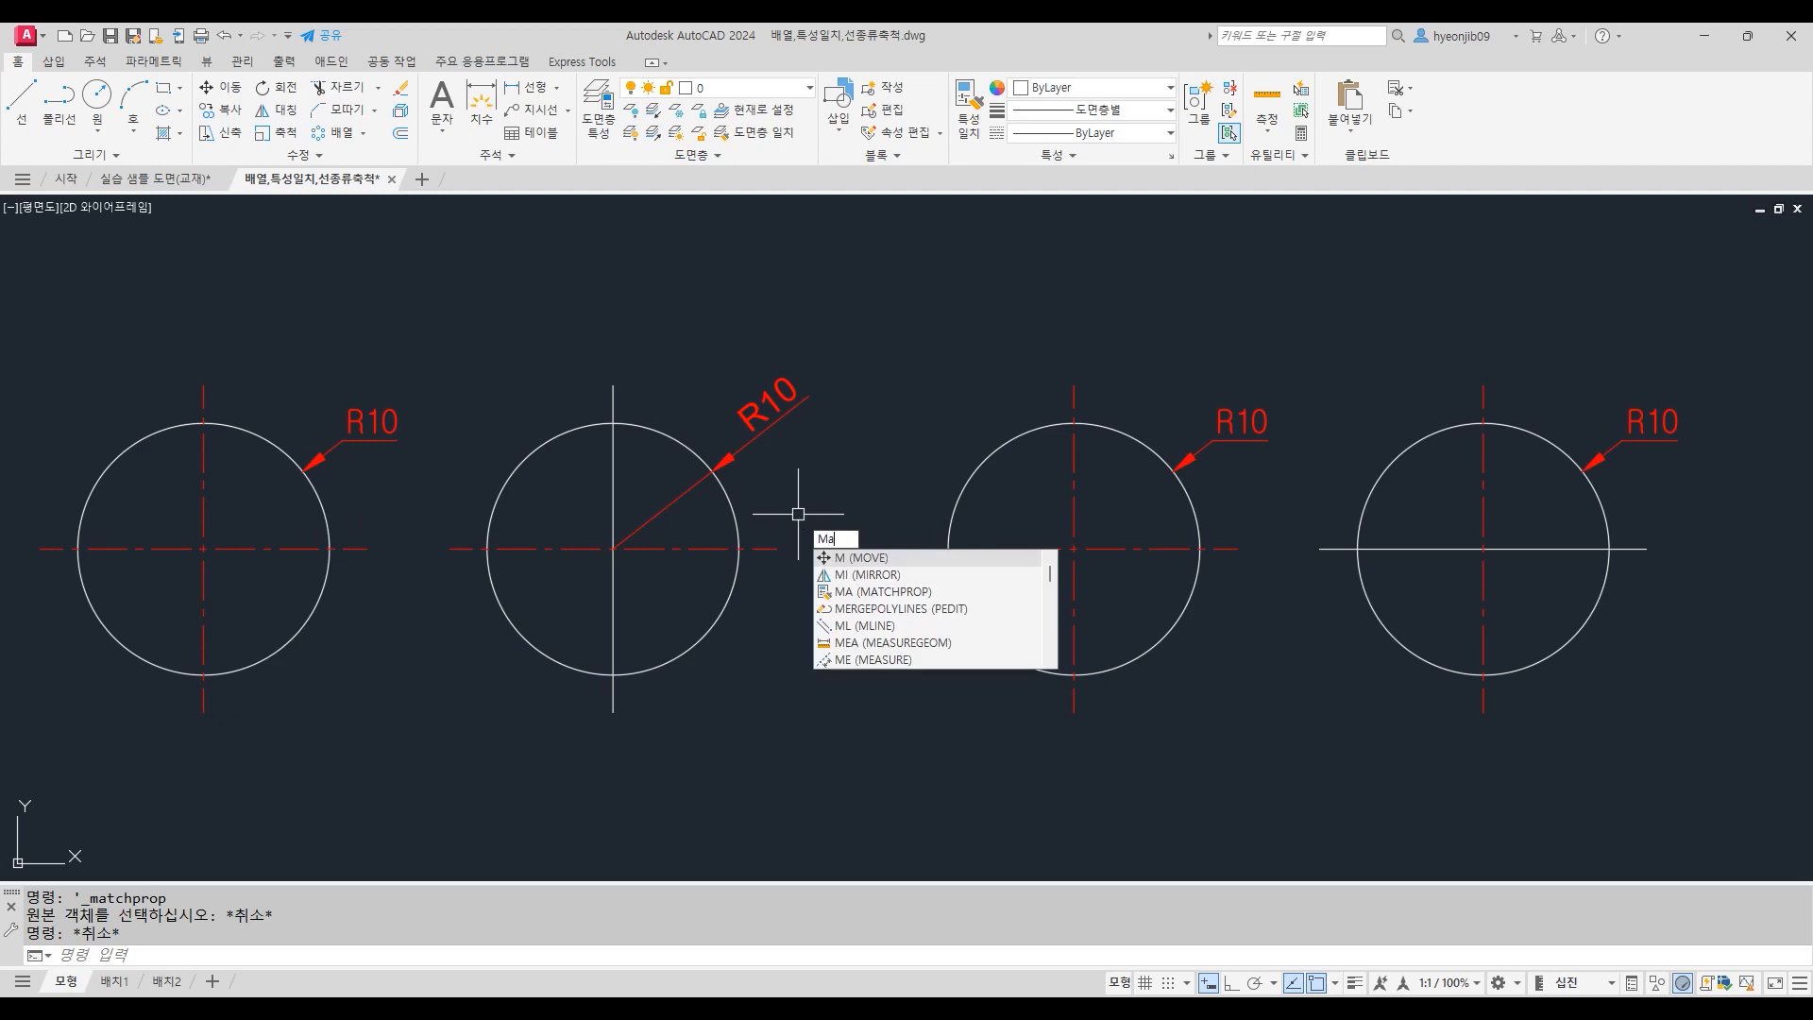
key(Return)
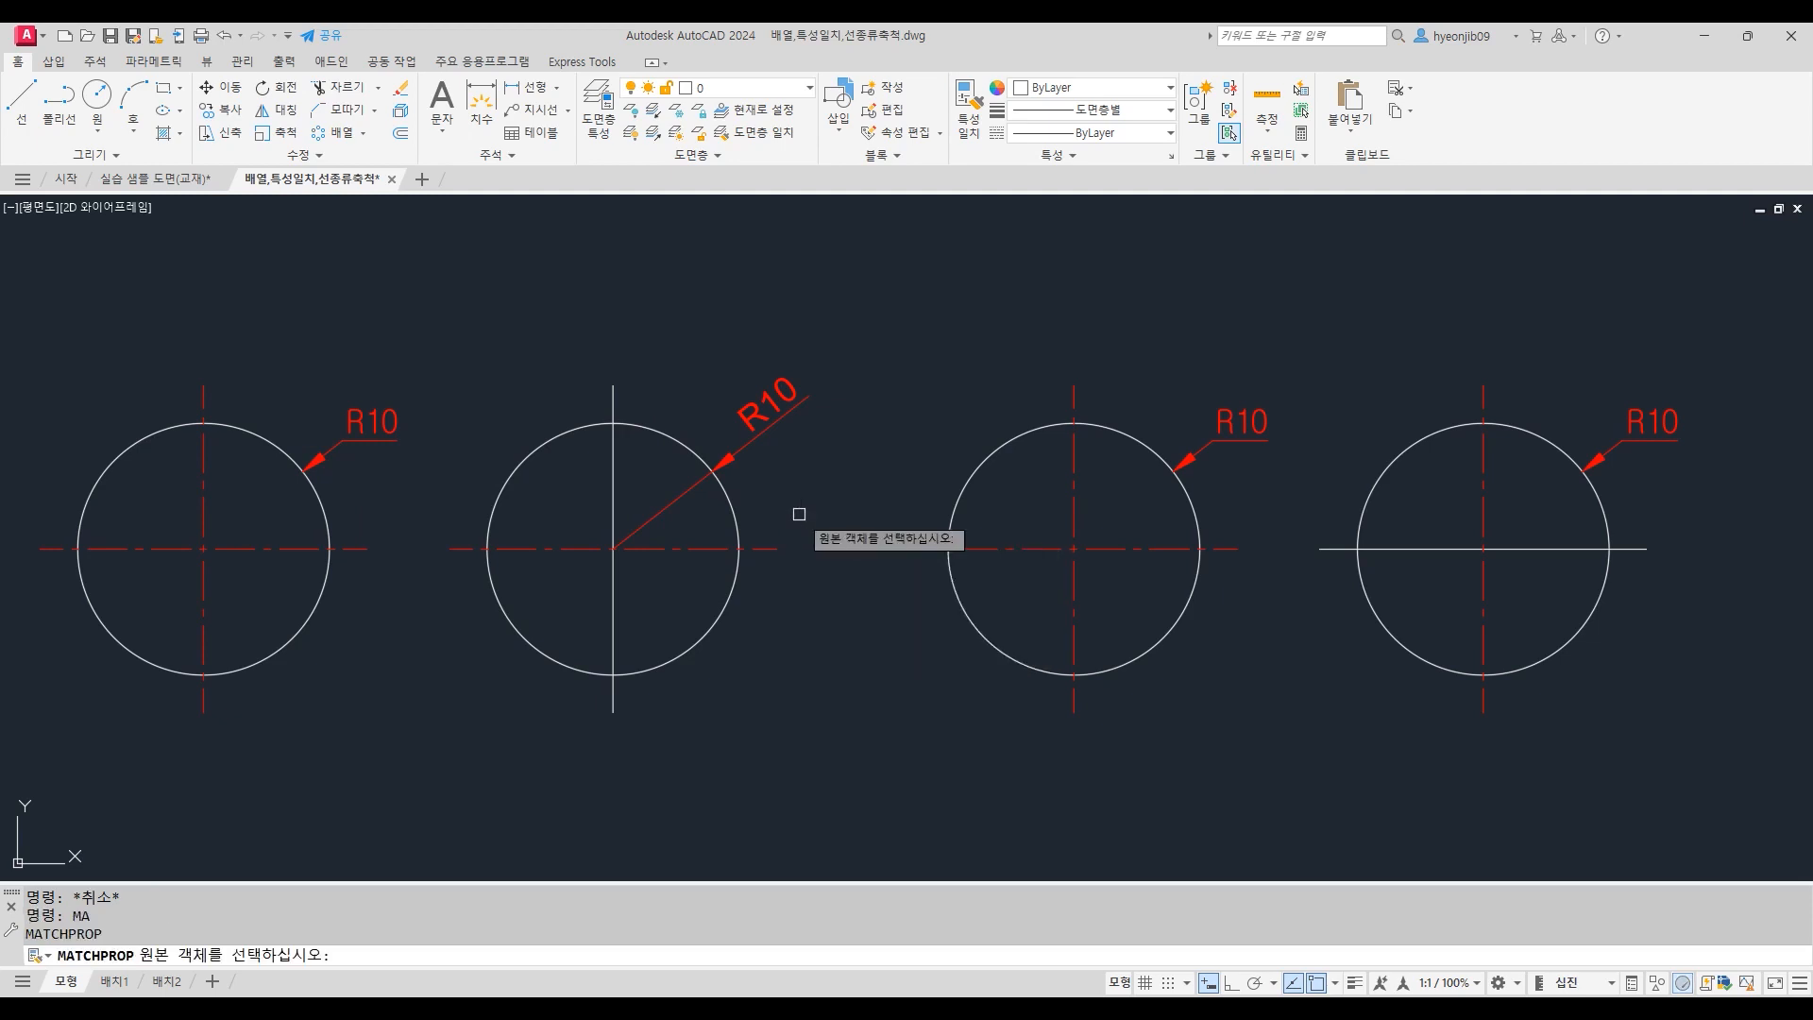
click(377, 420)
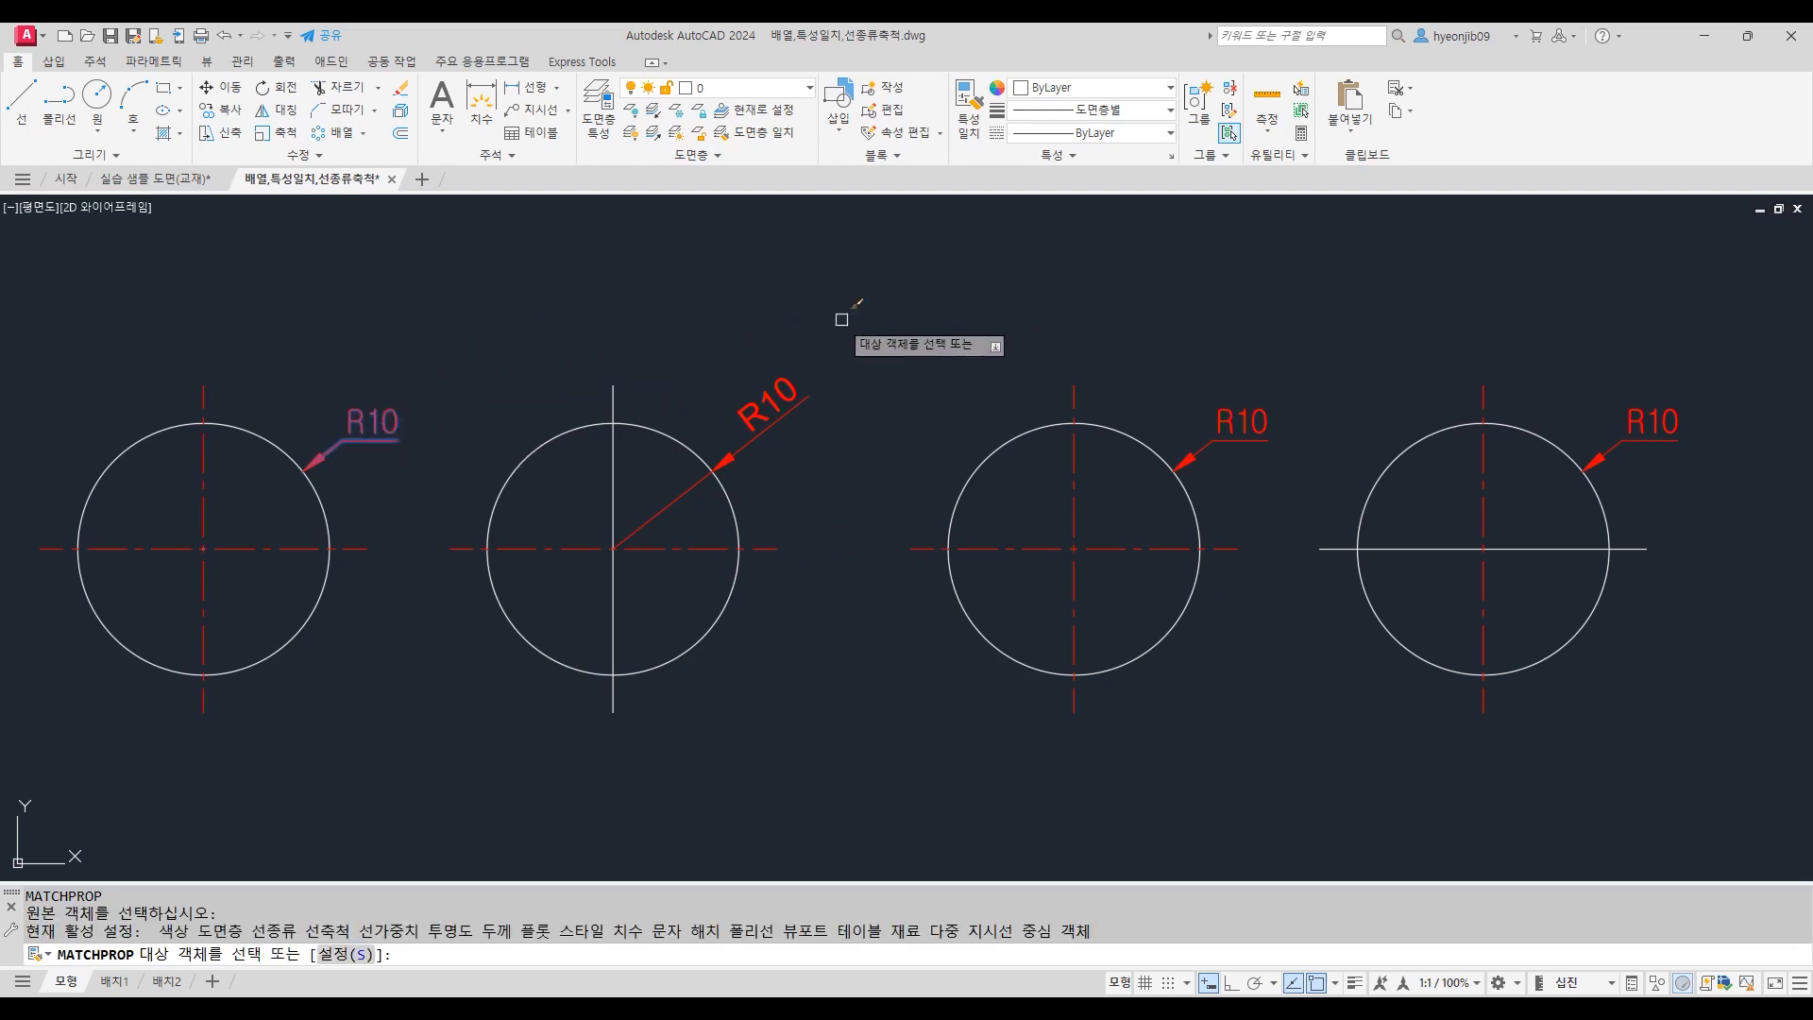
click(767, 421)
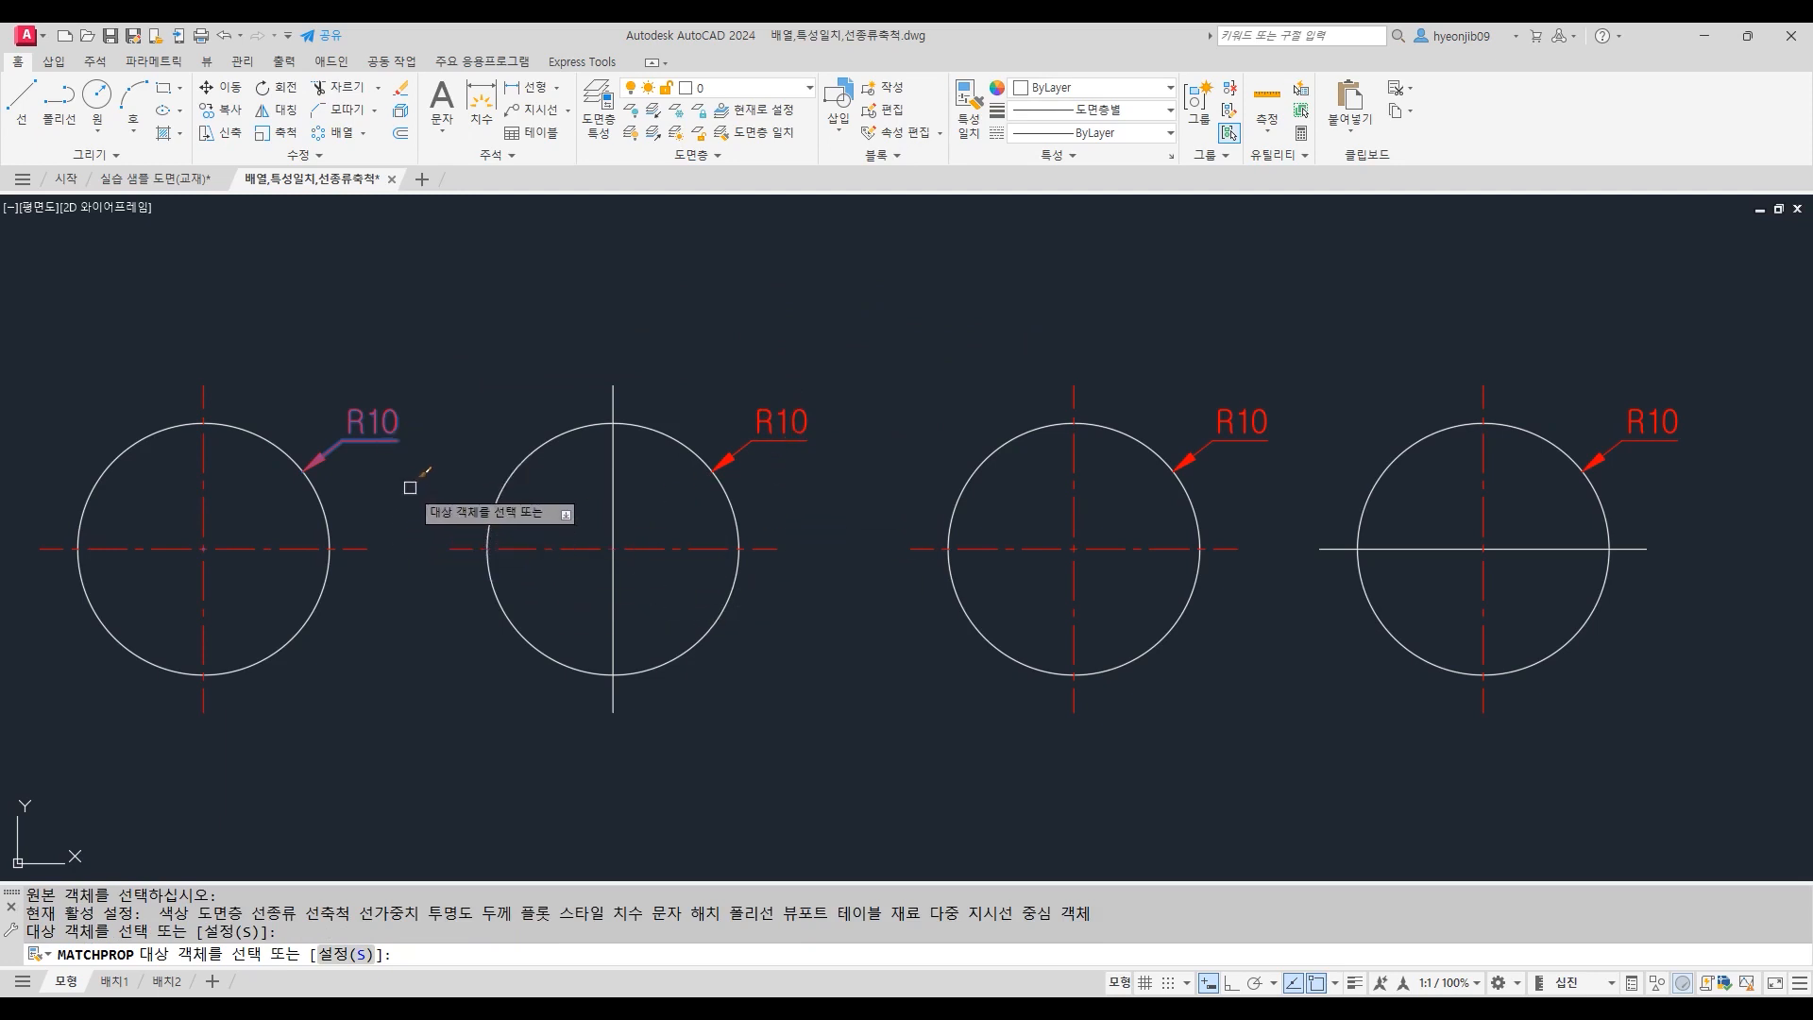
key(Return)
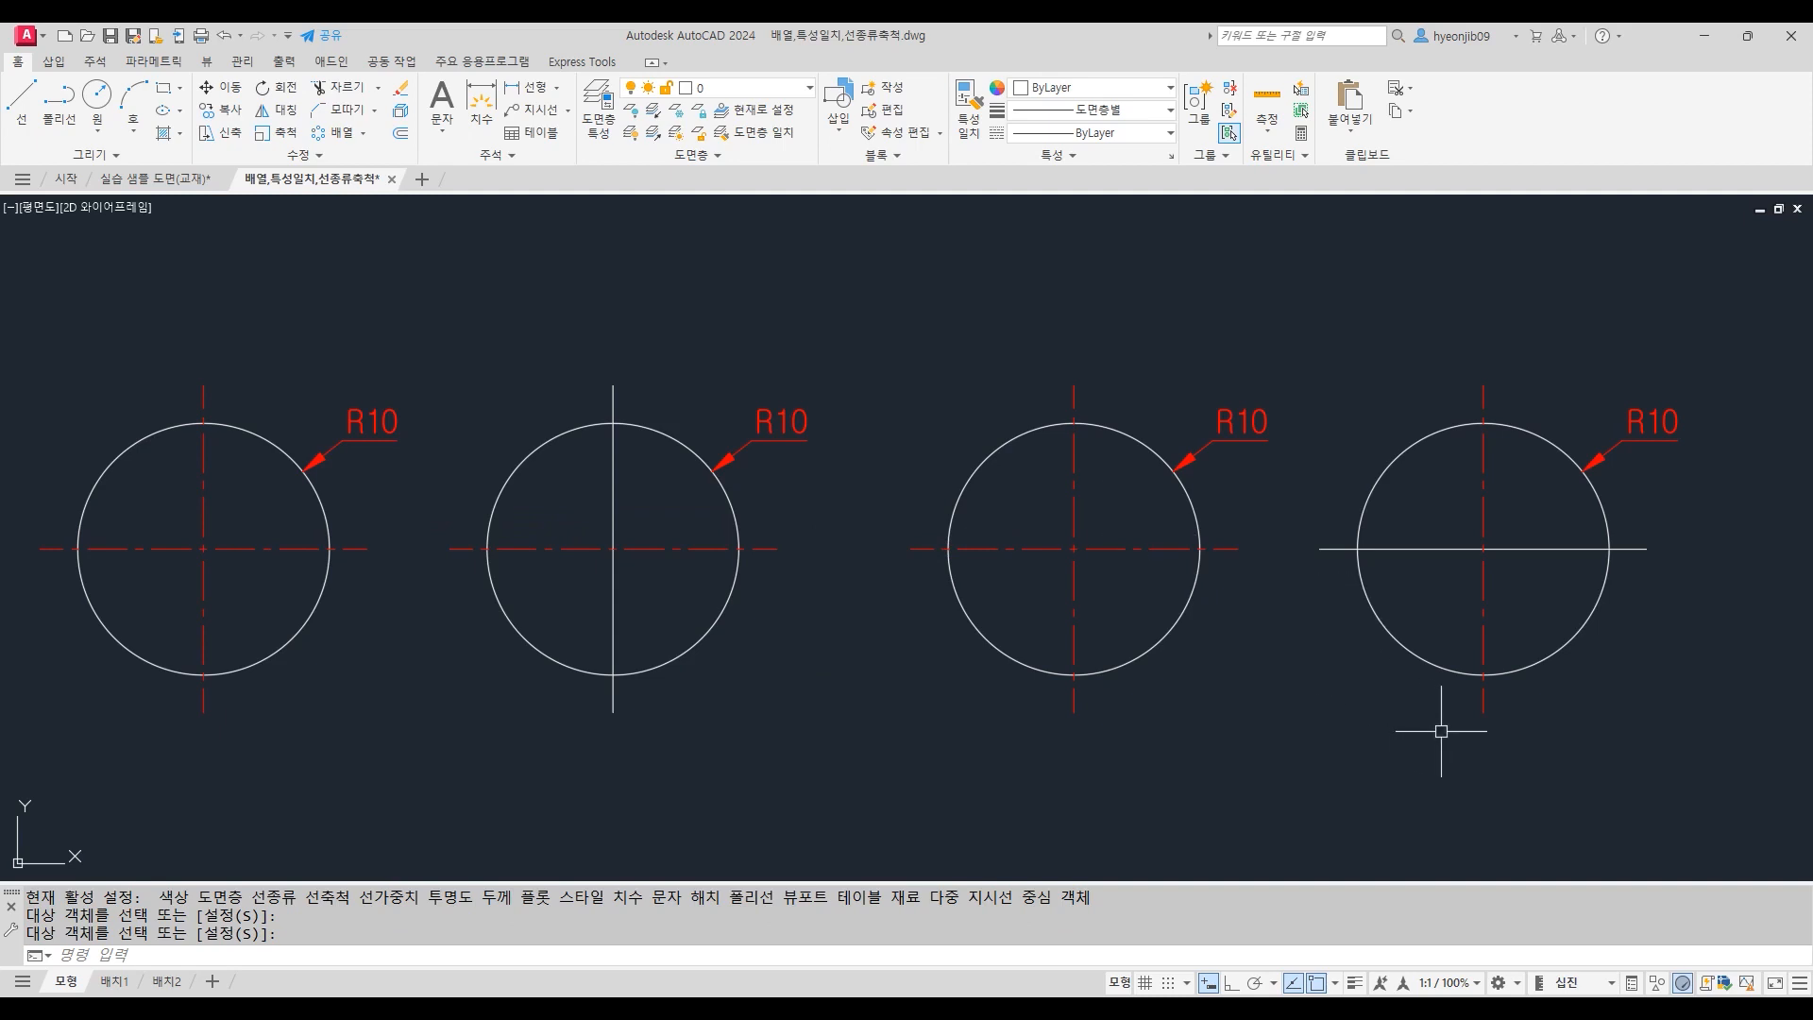
Step: Match the fourth circle's white horizontal line to the properties of its red vertical centerline
mouse_move(1579, 628)
middle_down()
mouse_move(1389, 616)
mouse_move(1383, 638)
middle_up()
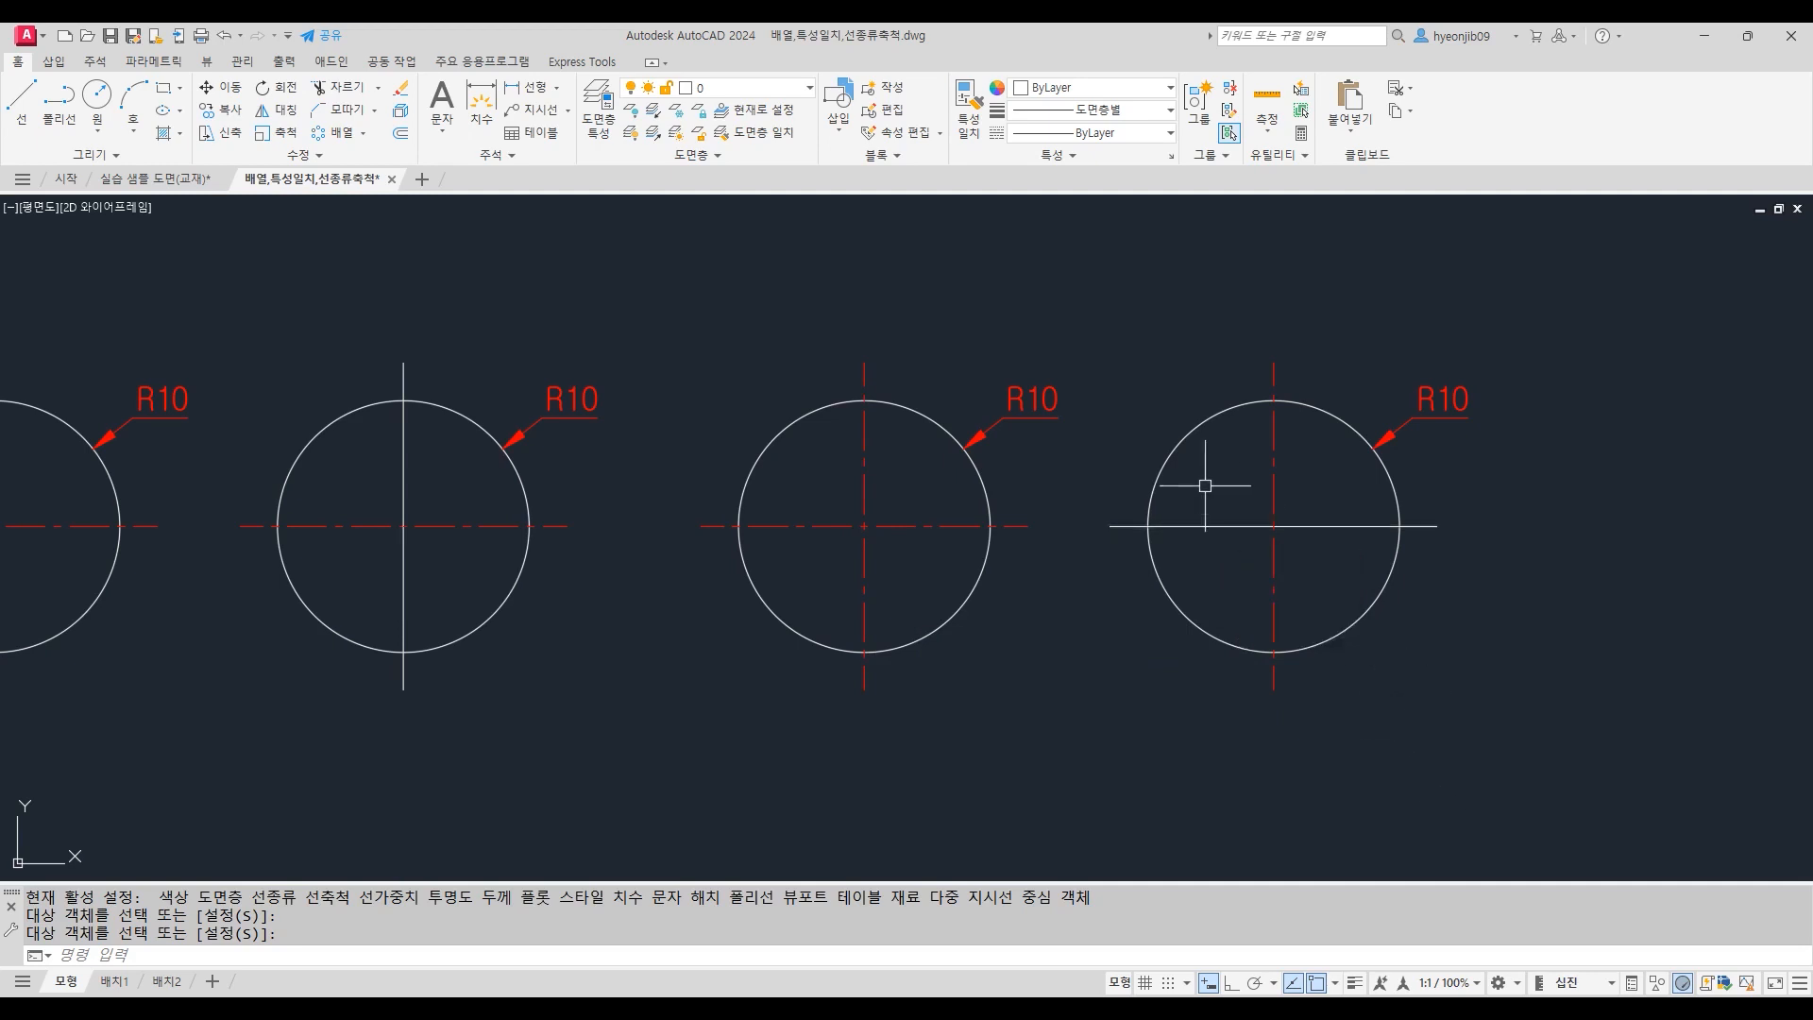
text(MA)
key(Return)
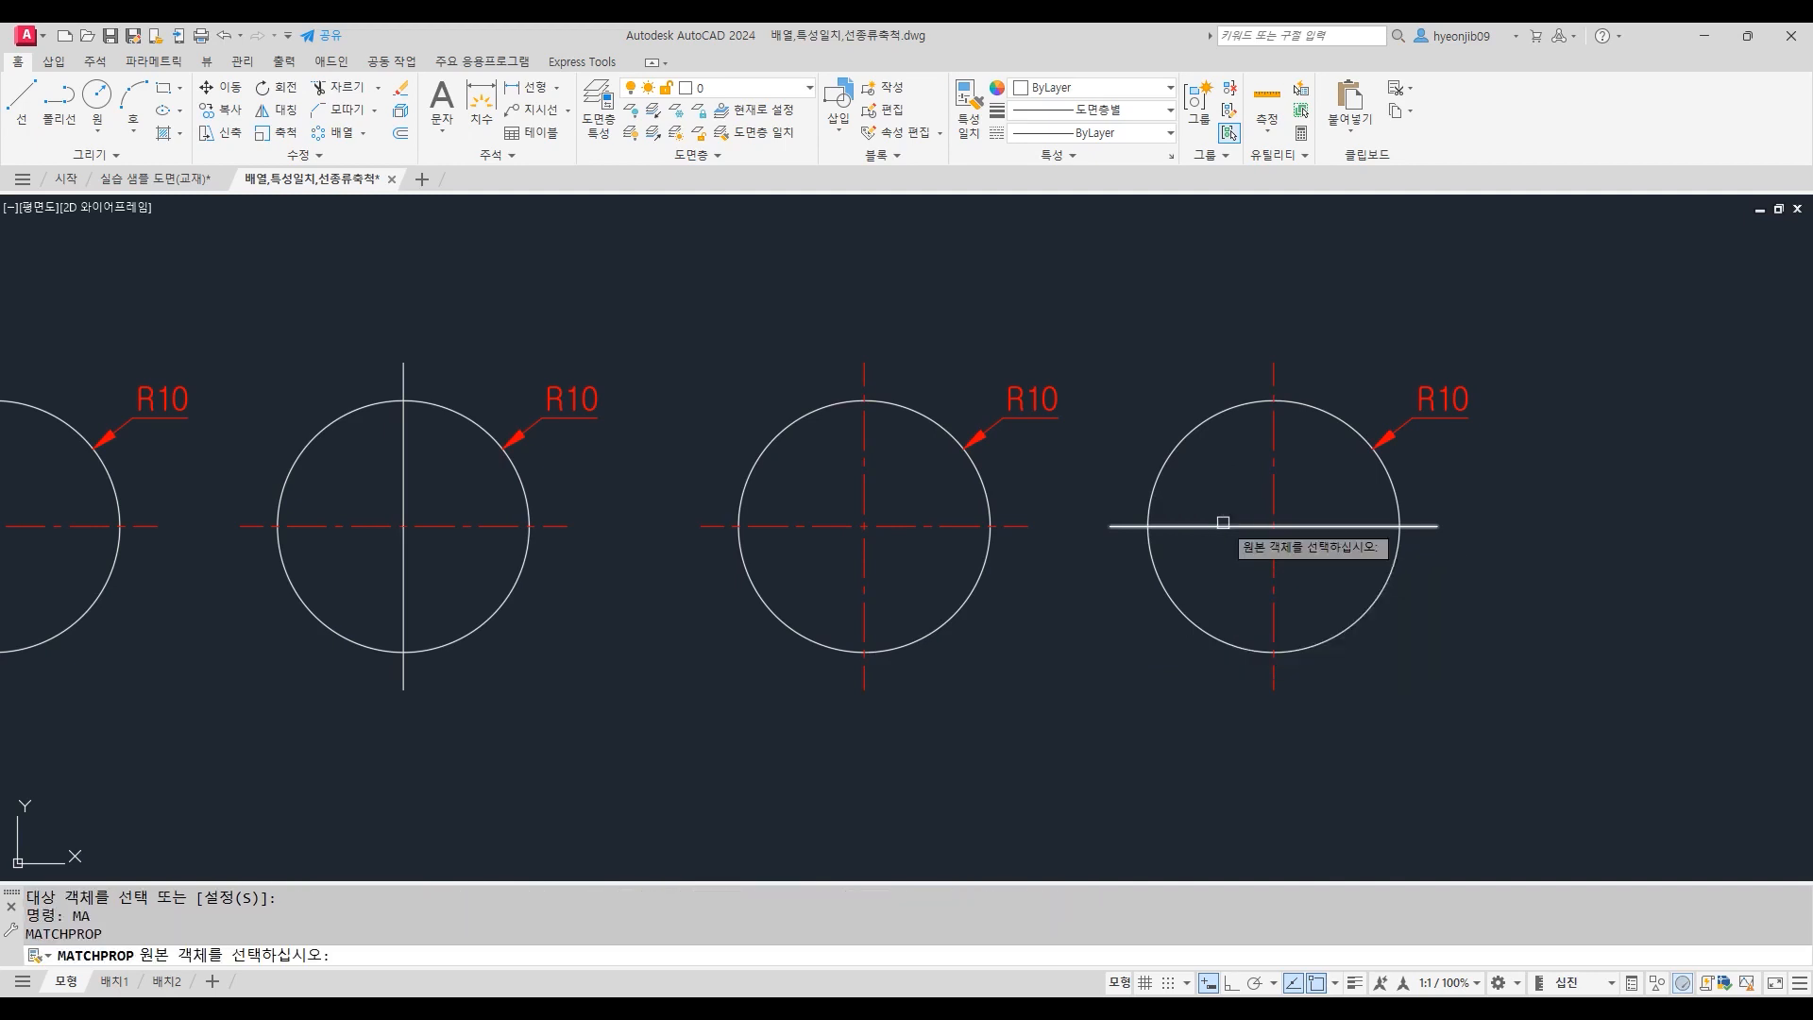
click(1273, 446)
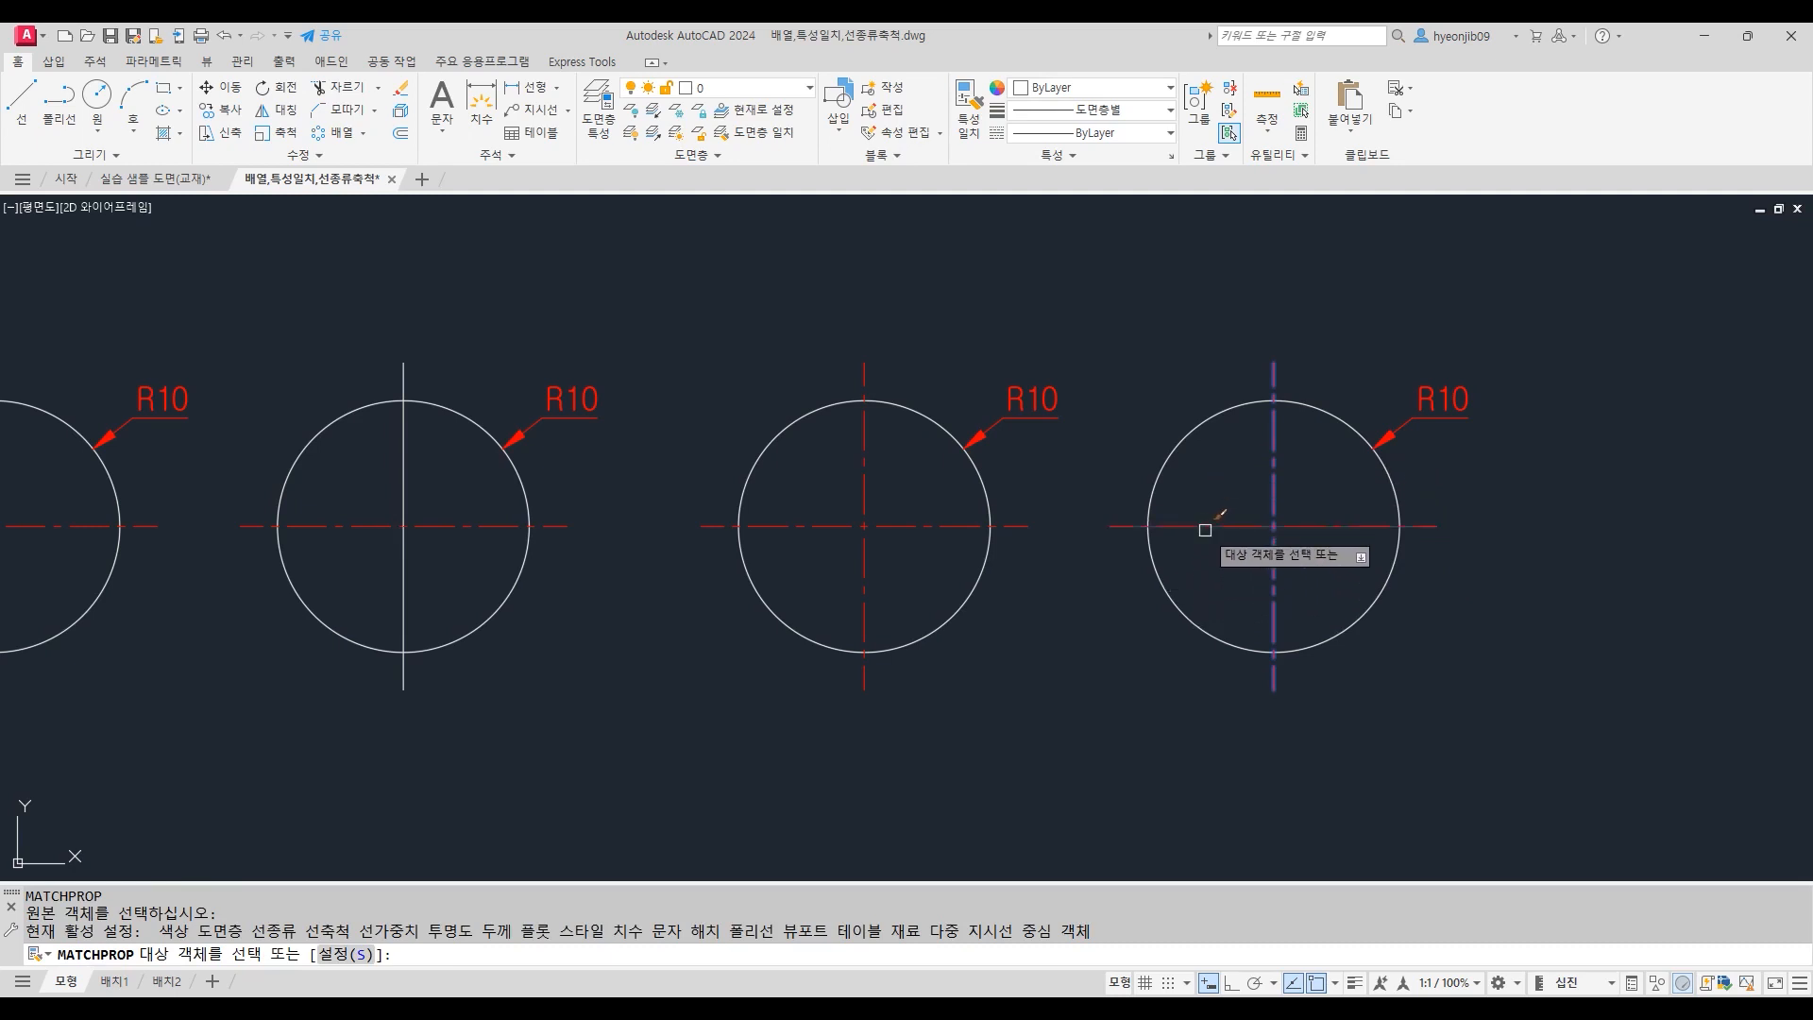
click(1205, 529)
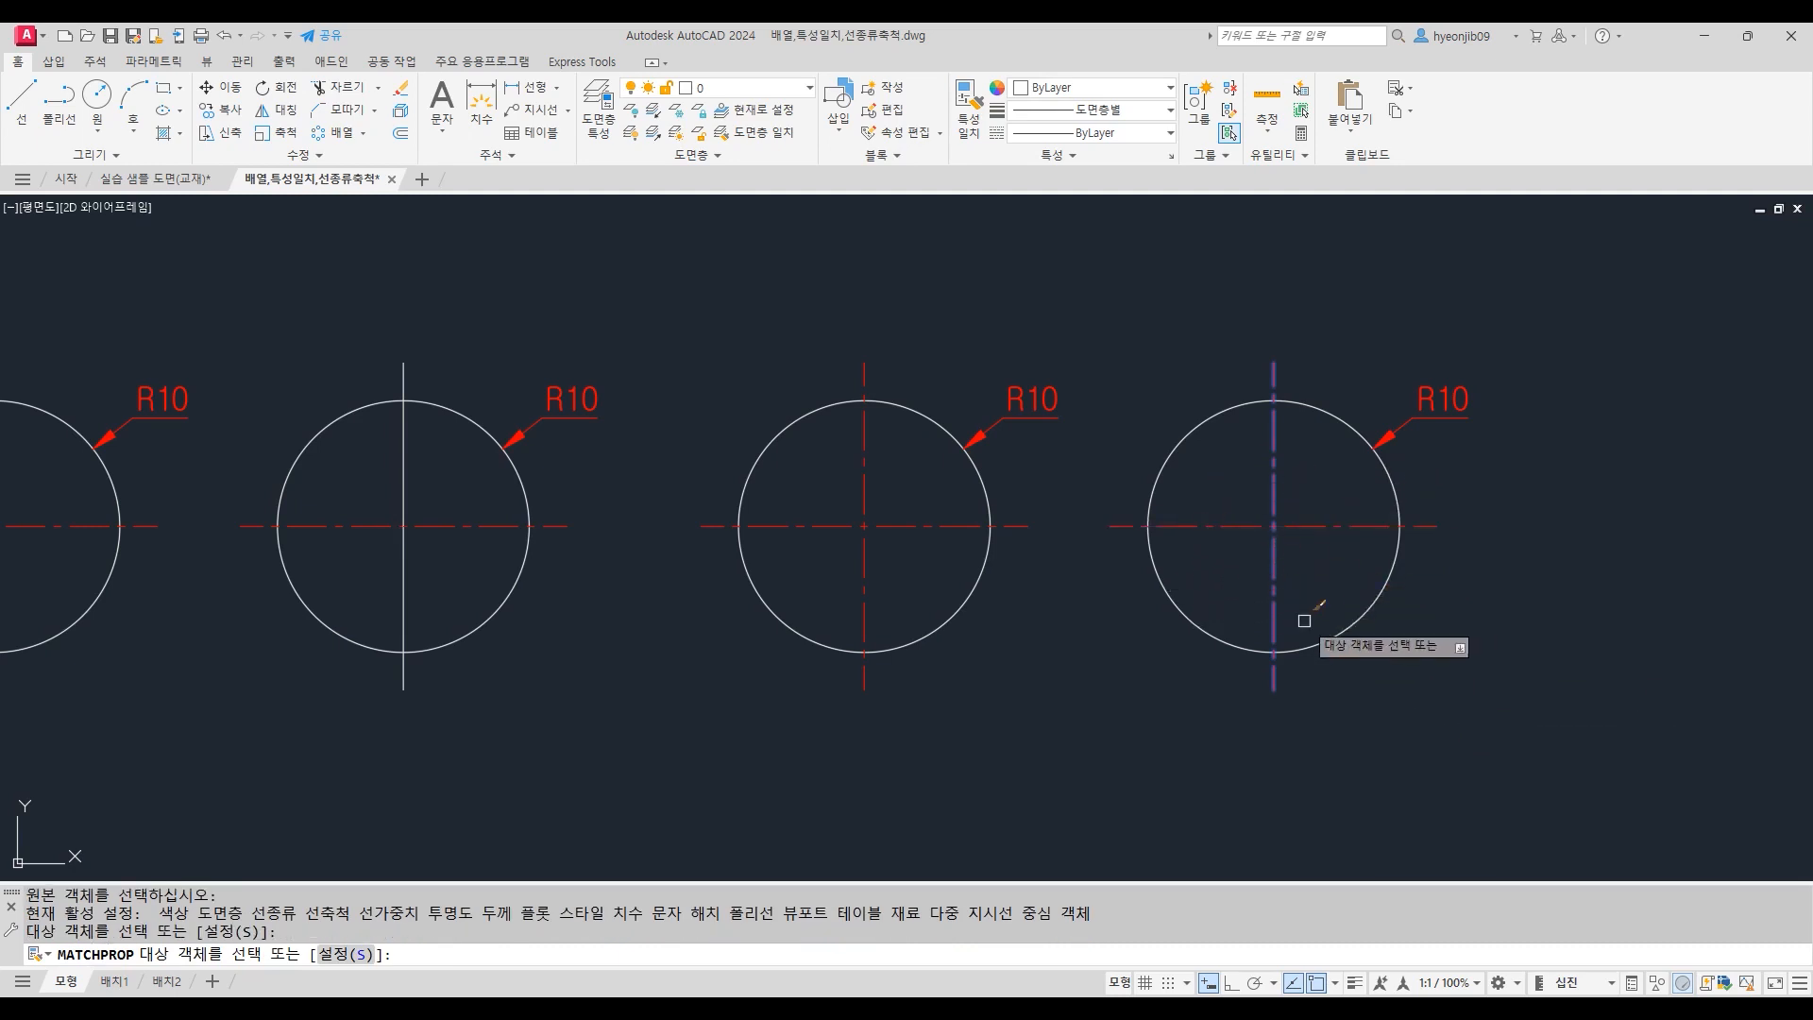
key(Return)
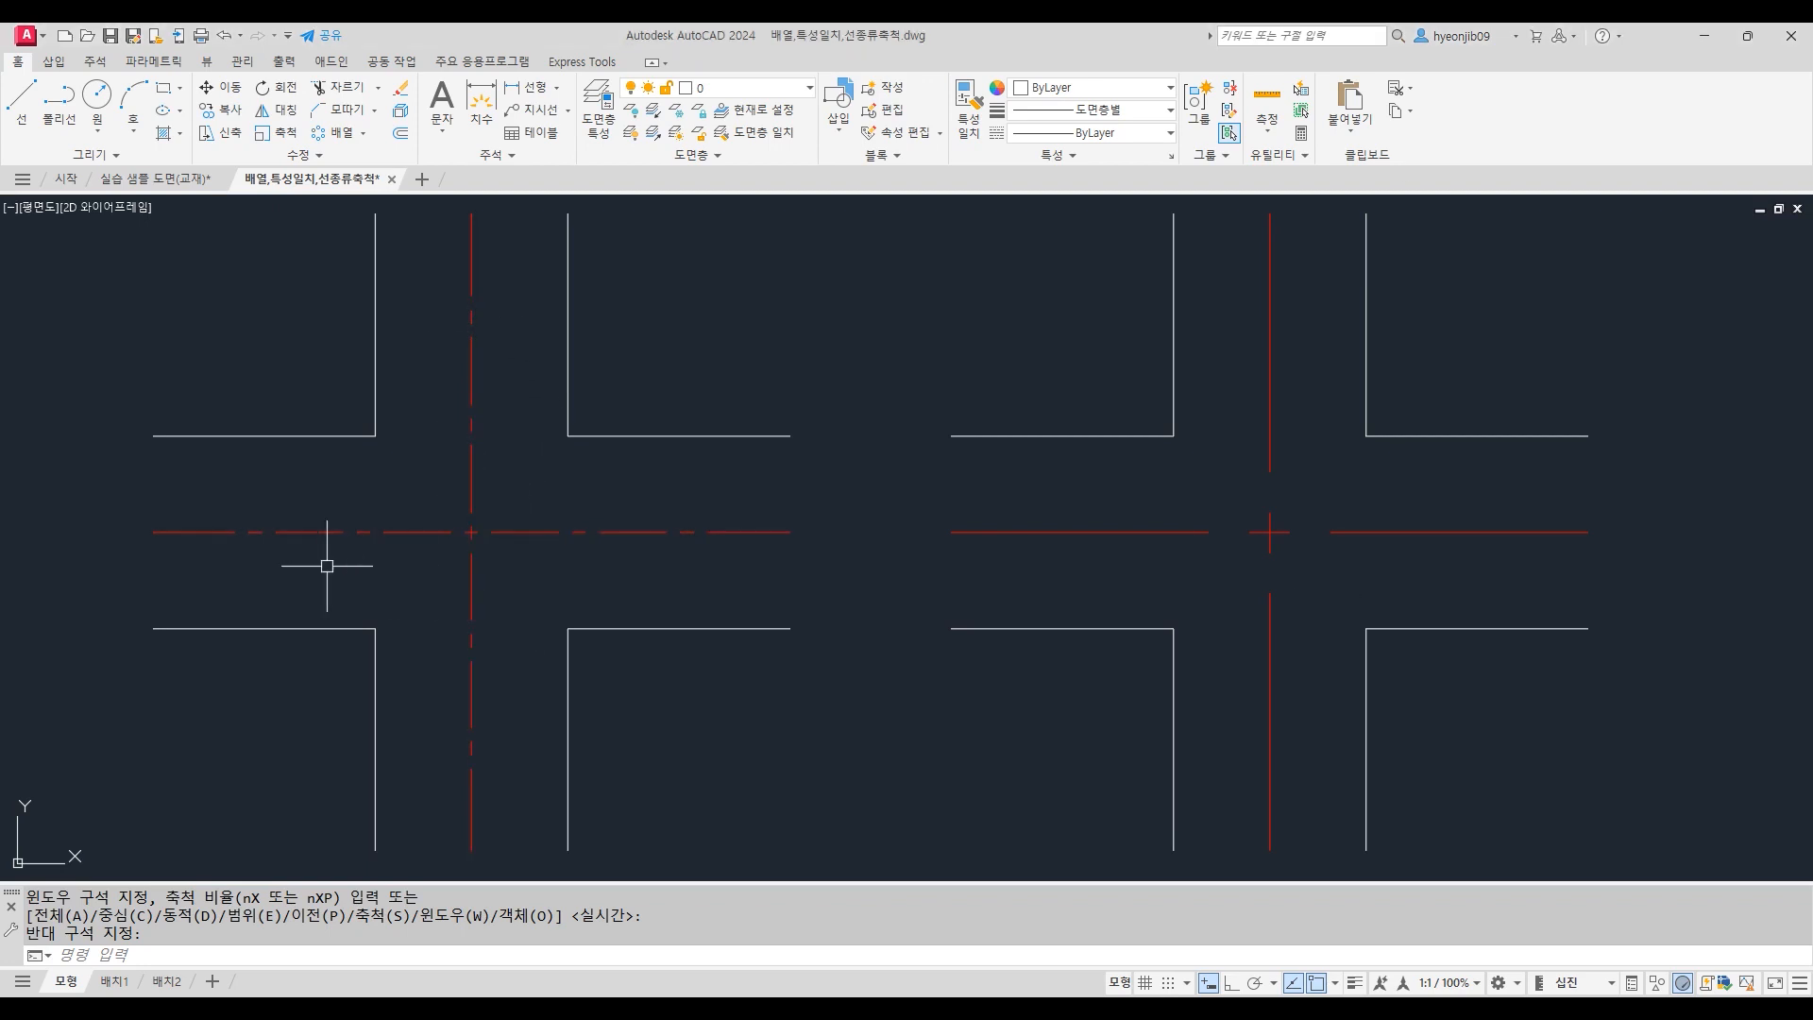
Step: Set the global linetype scale to 2 with LTSCALE
text(LTS)
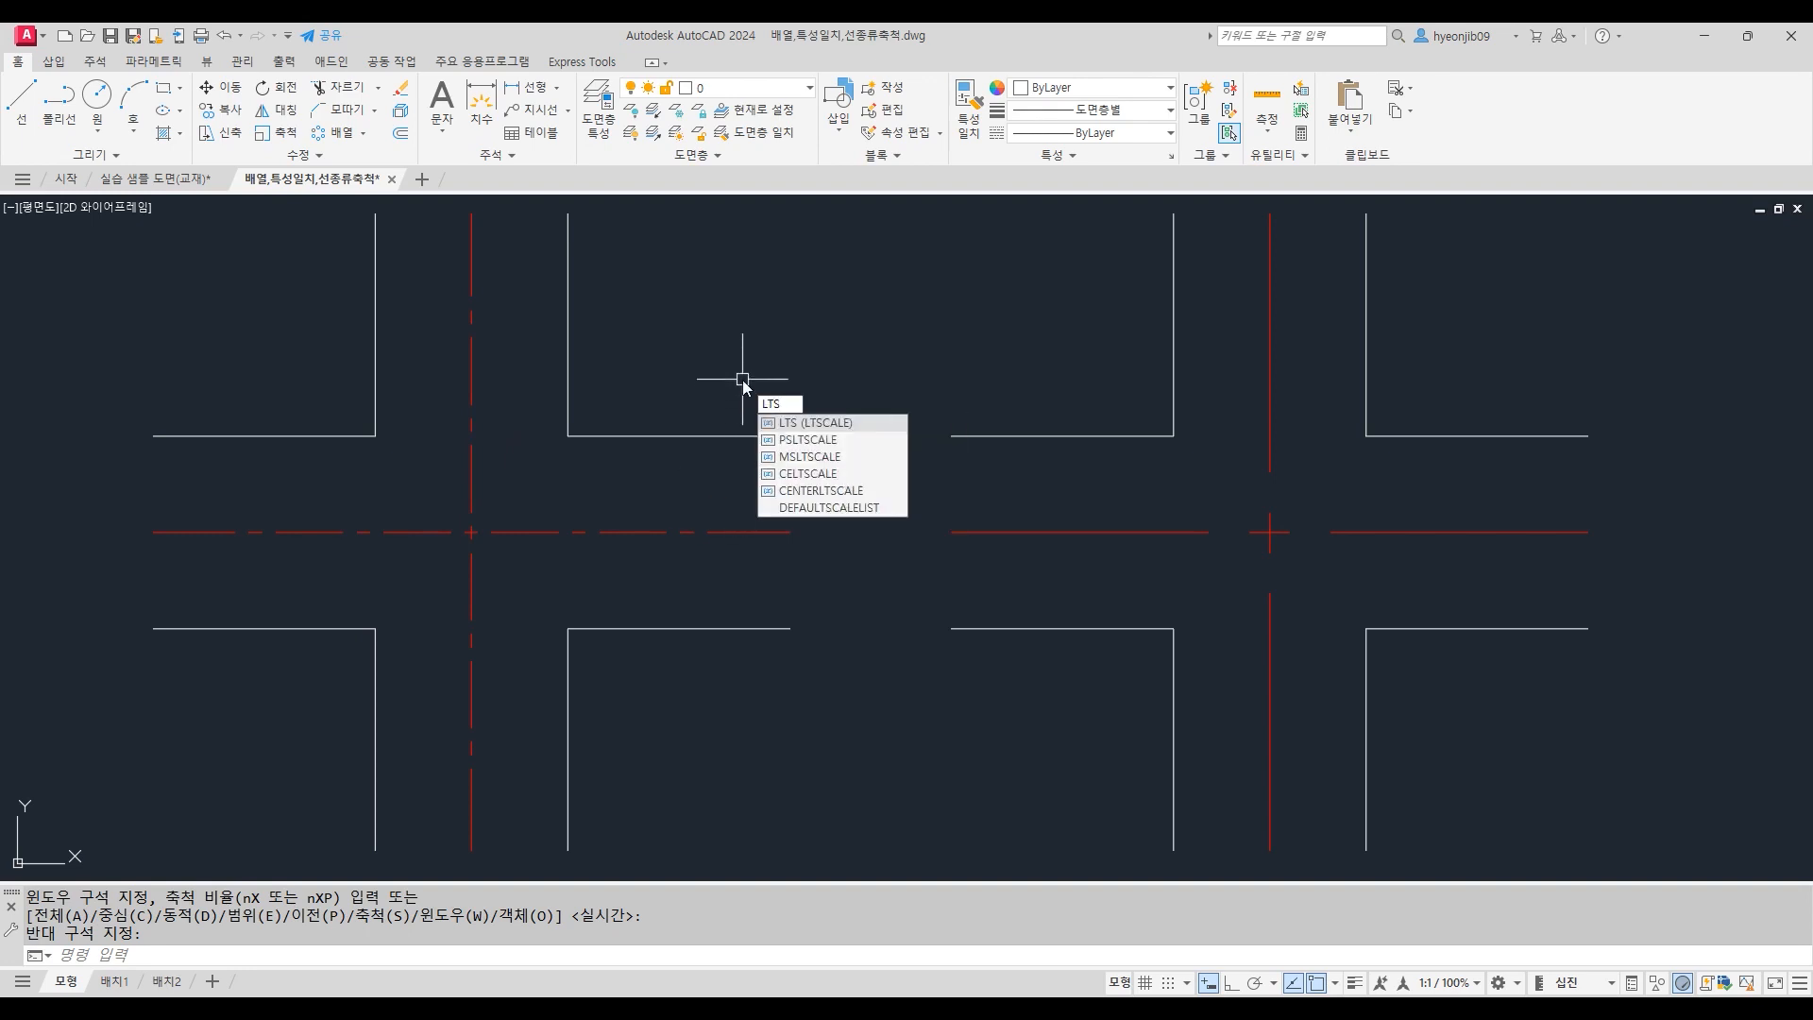
key(Return)
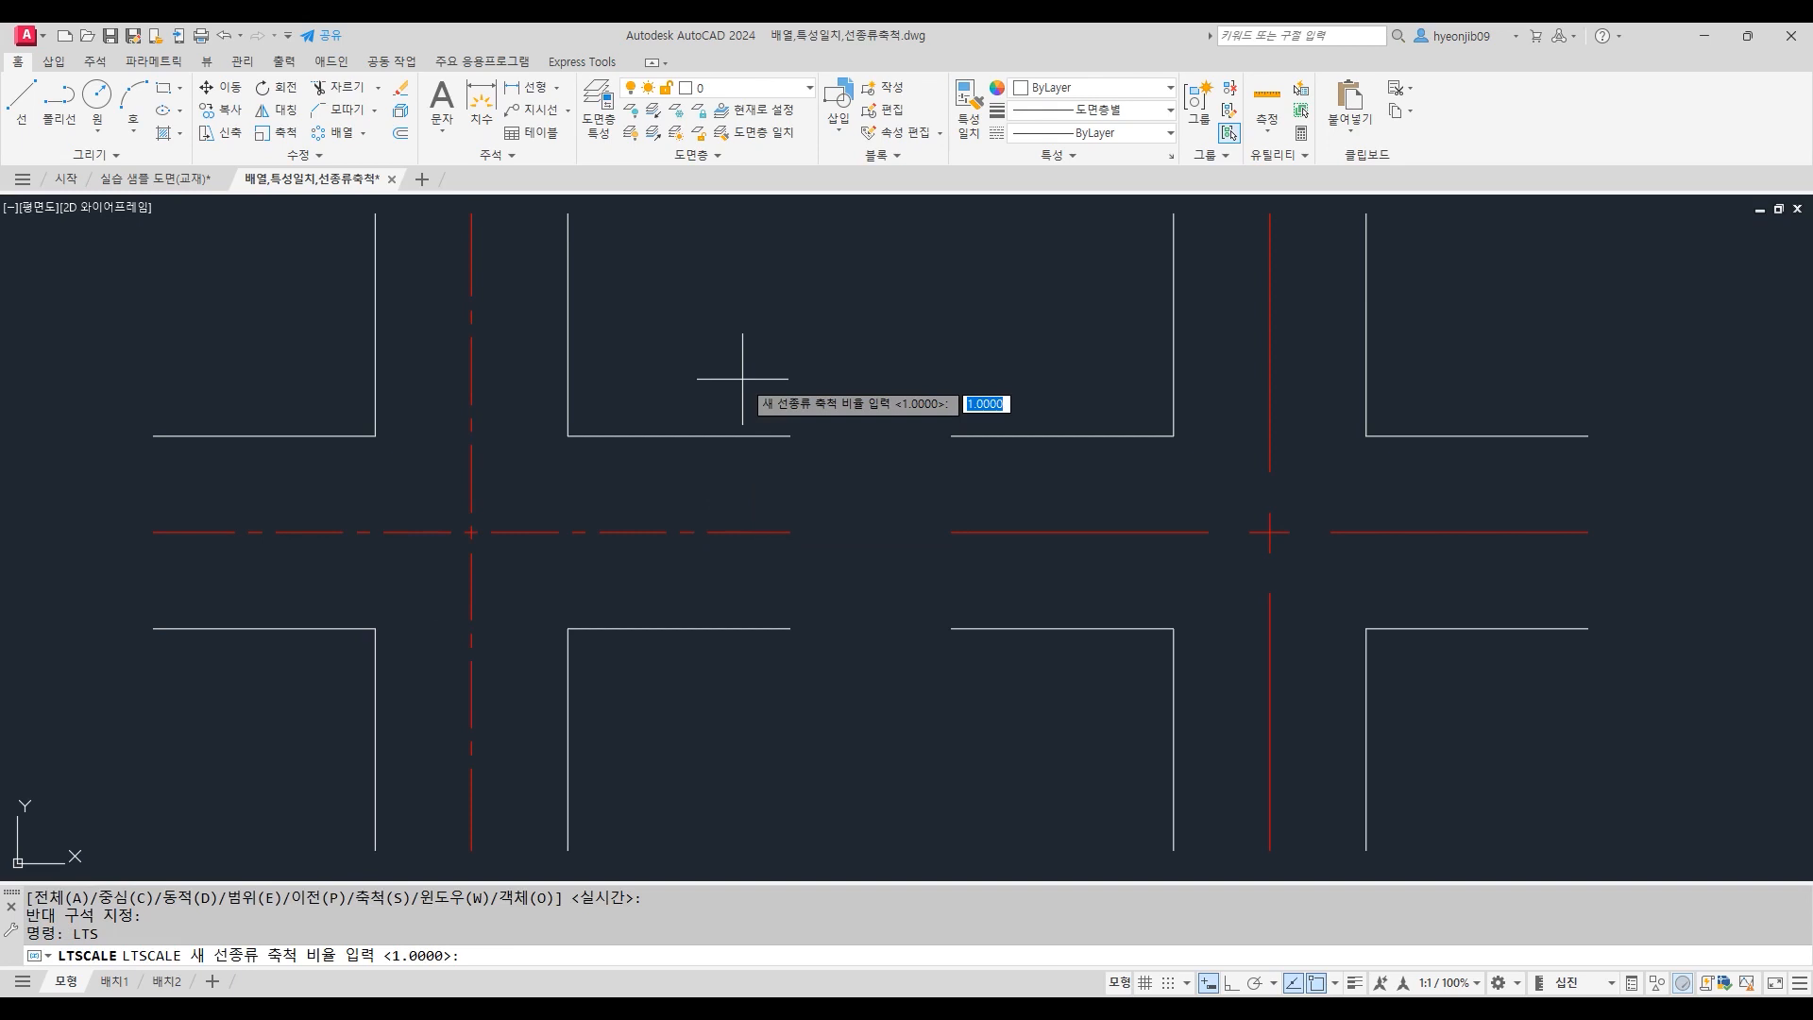
key(Return)
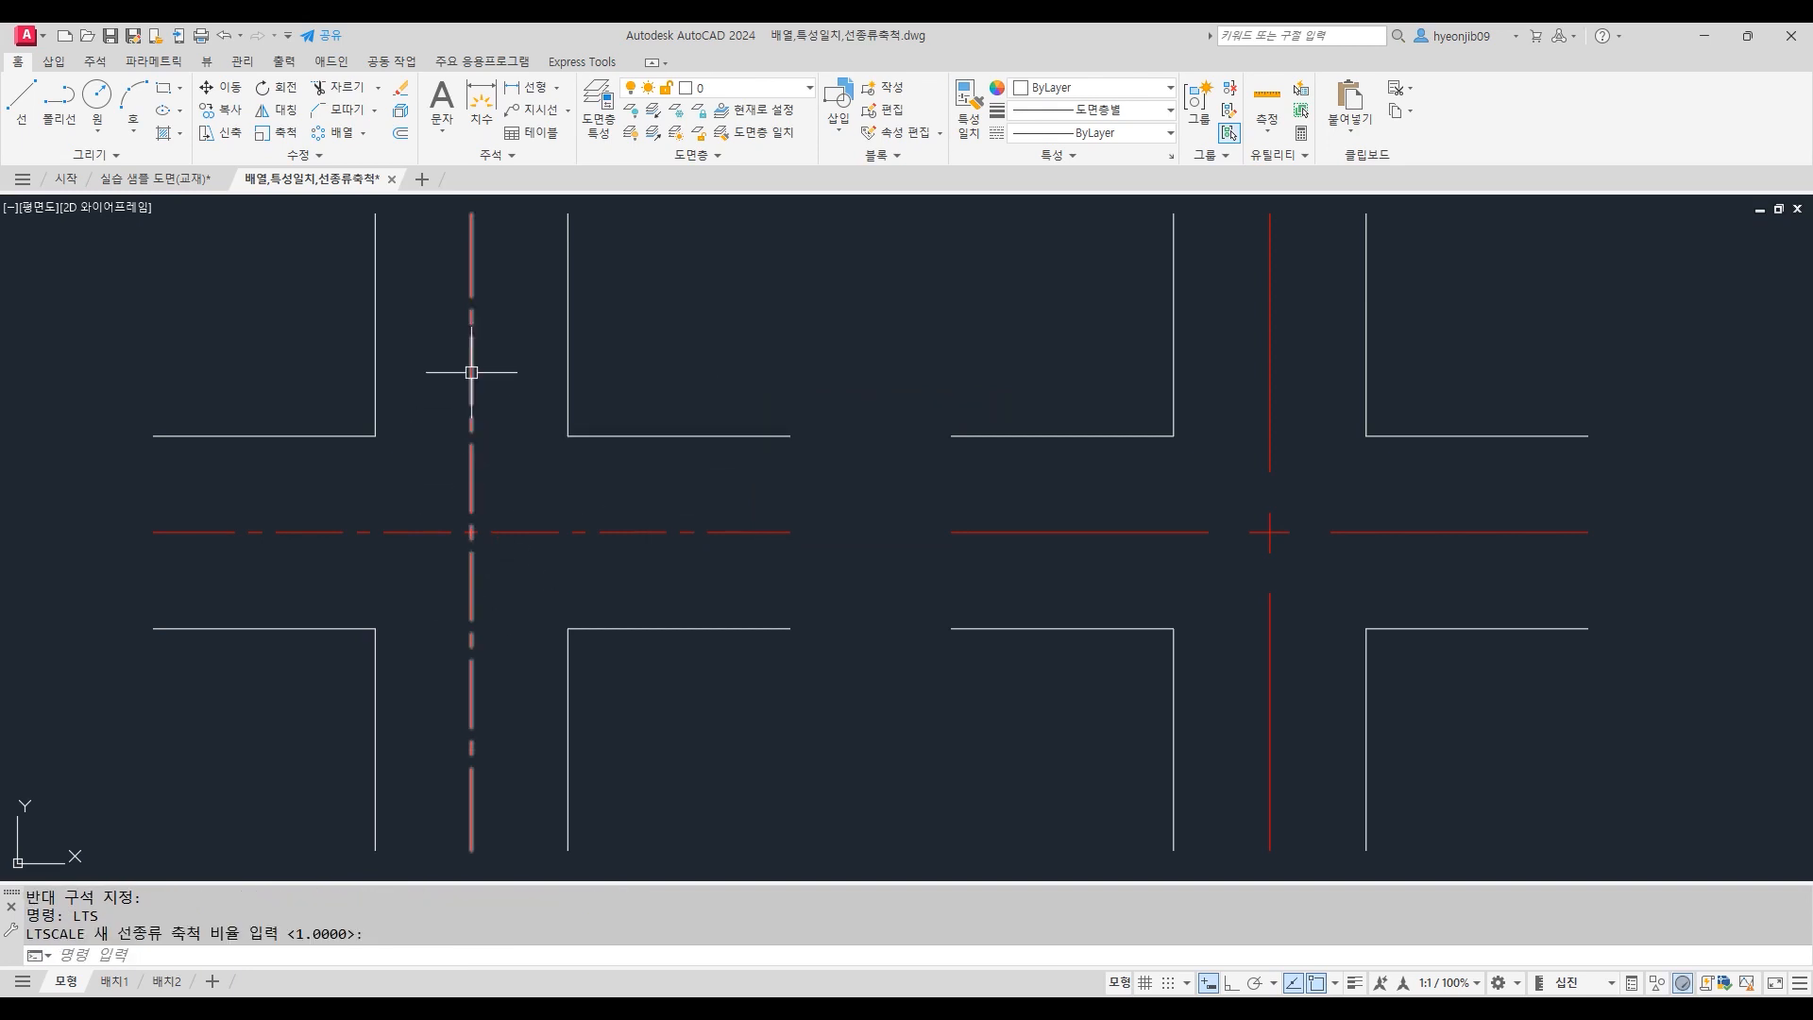
key(Return)
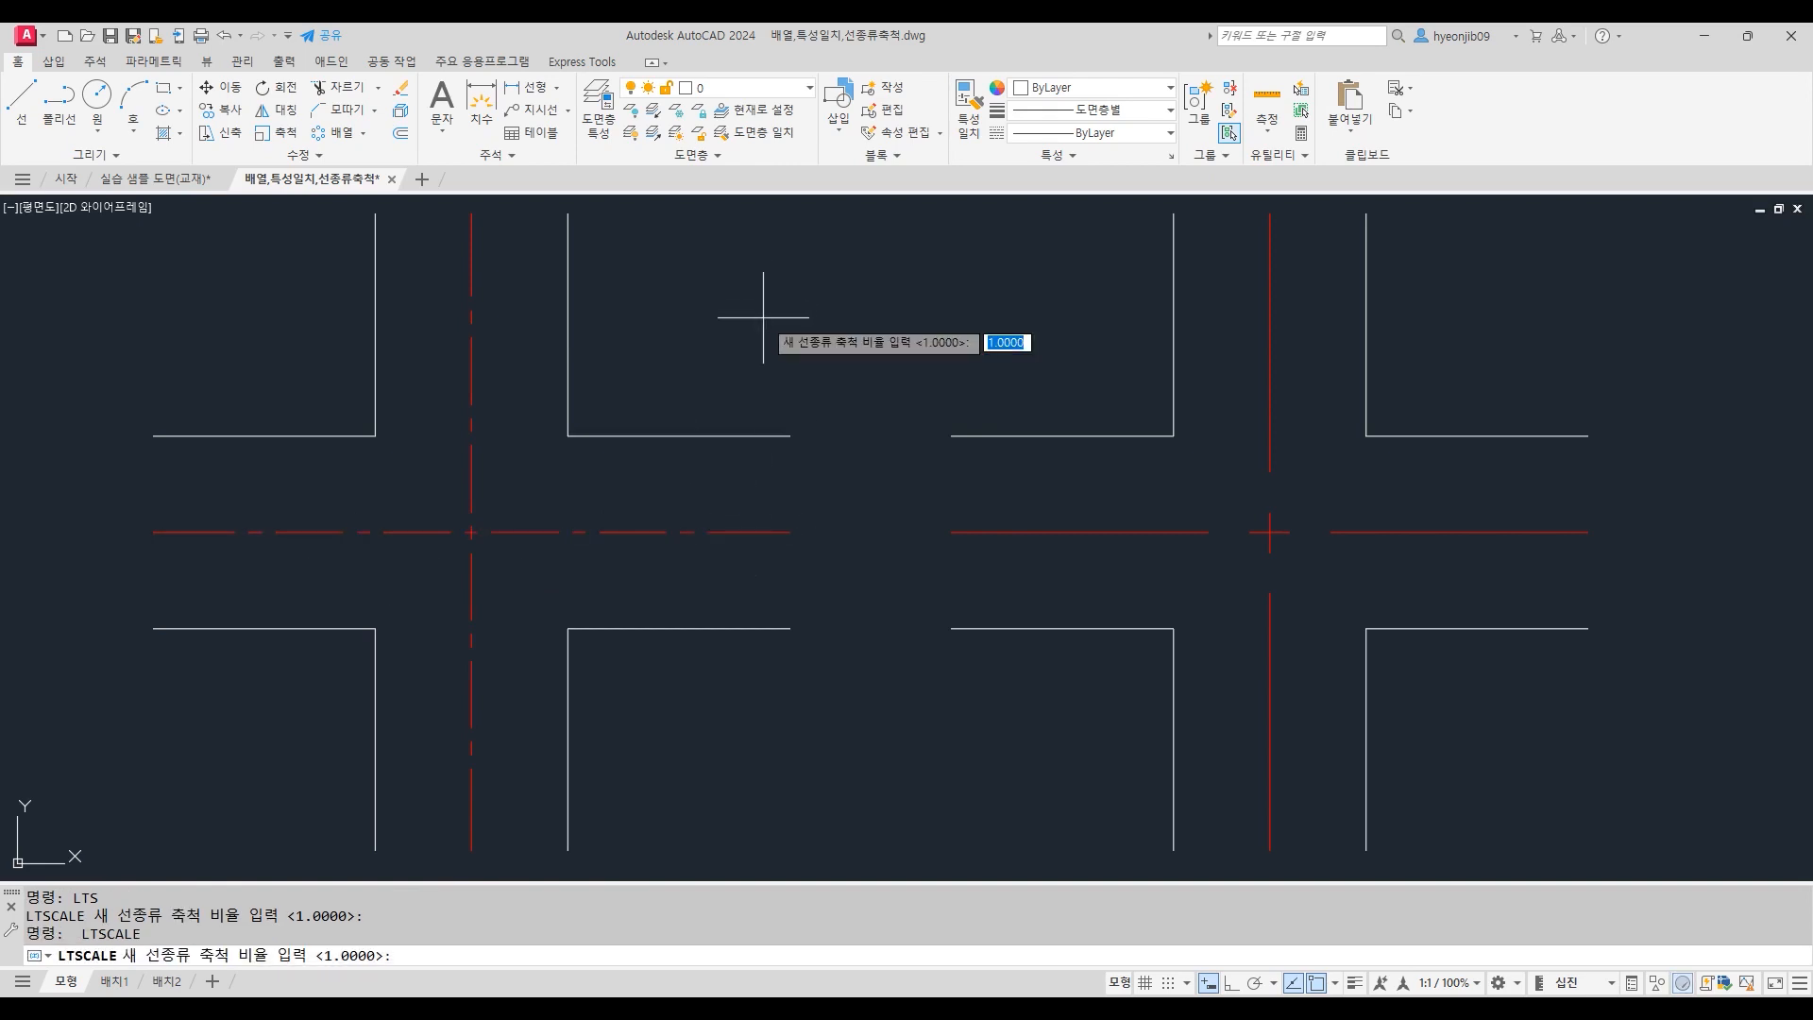
text(2)
key(Return)
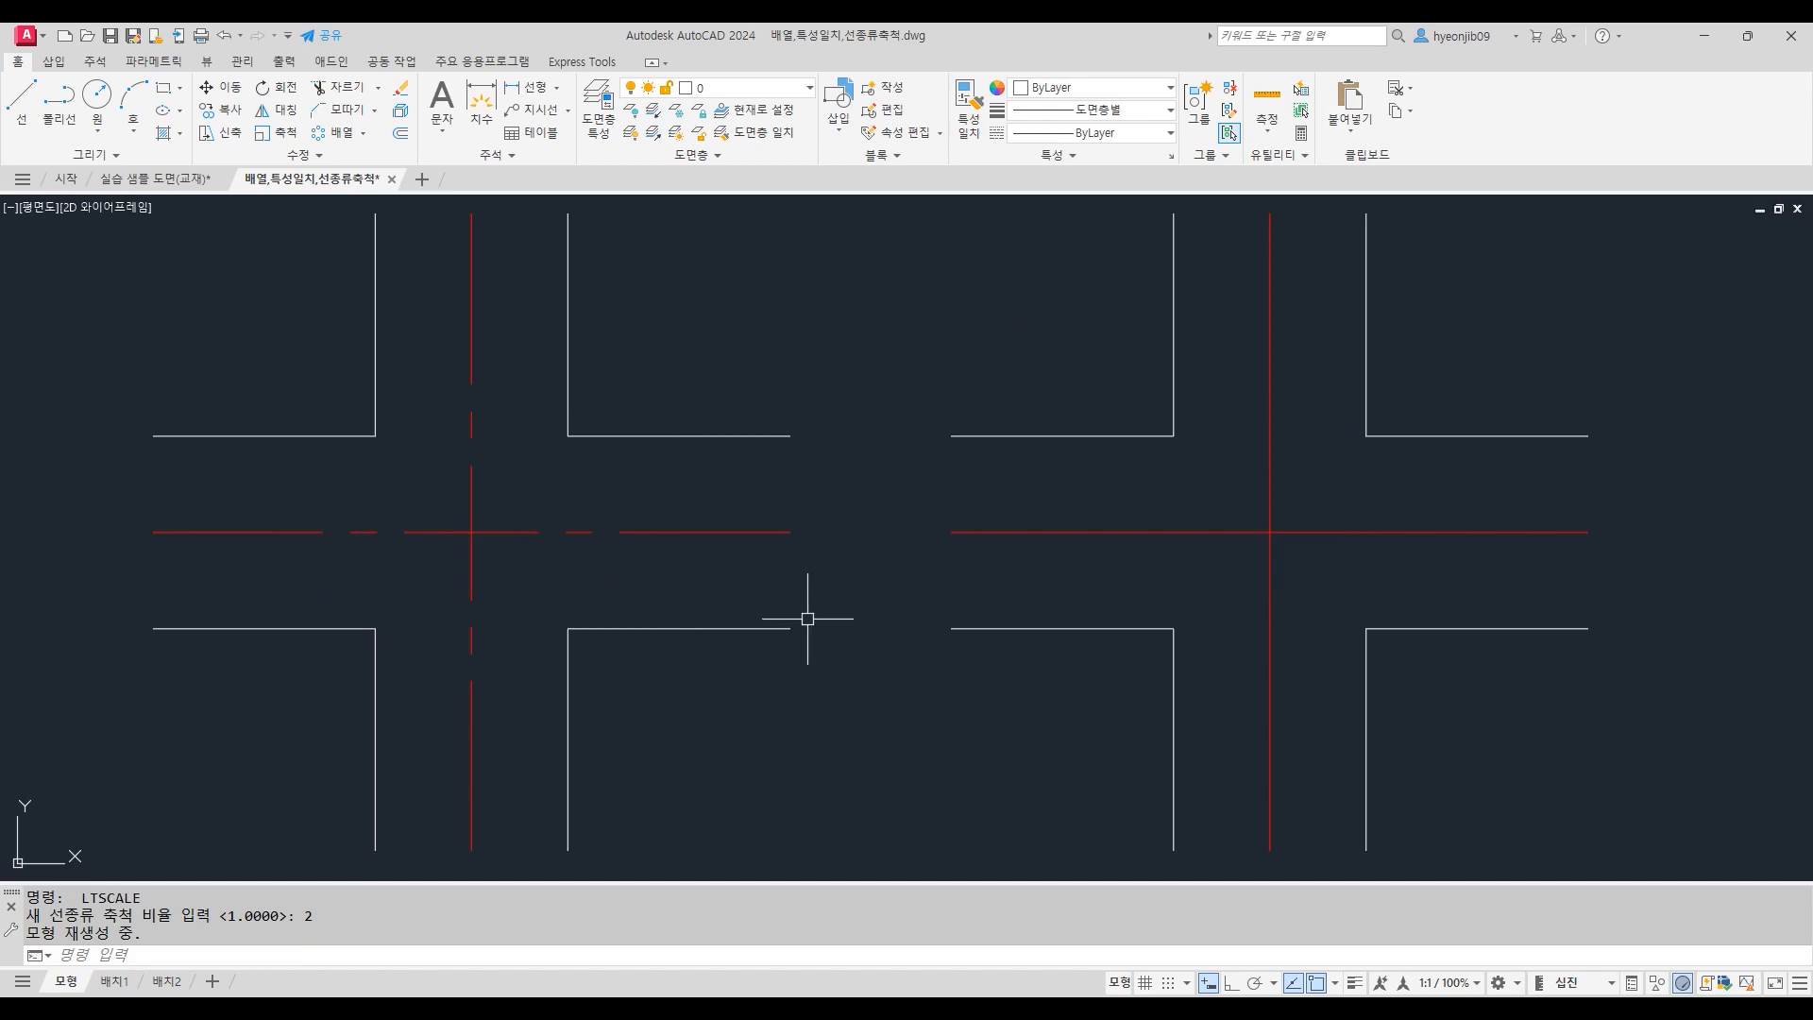
Step: Return the global linetype scale to 1
key(Return)
text(1)
key(Return)
Step: Try a global linetype scale of 2 once more on the crossings' centerlines, and undo the change
scroll(614, 381, down, 2)
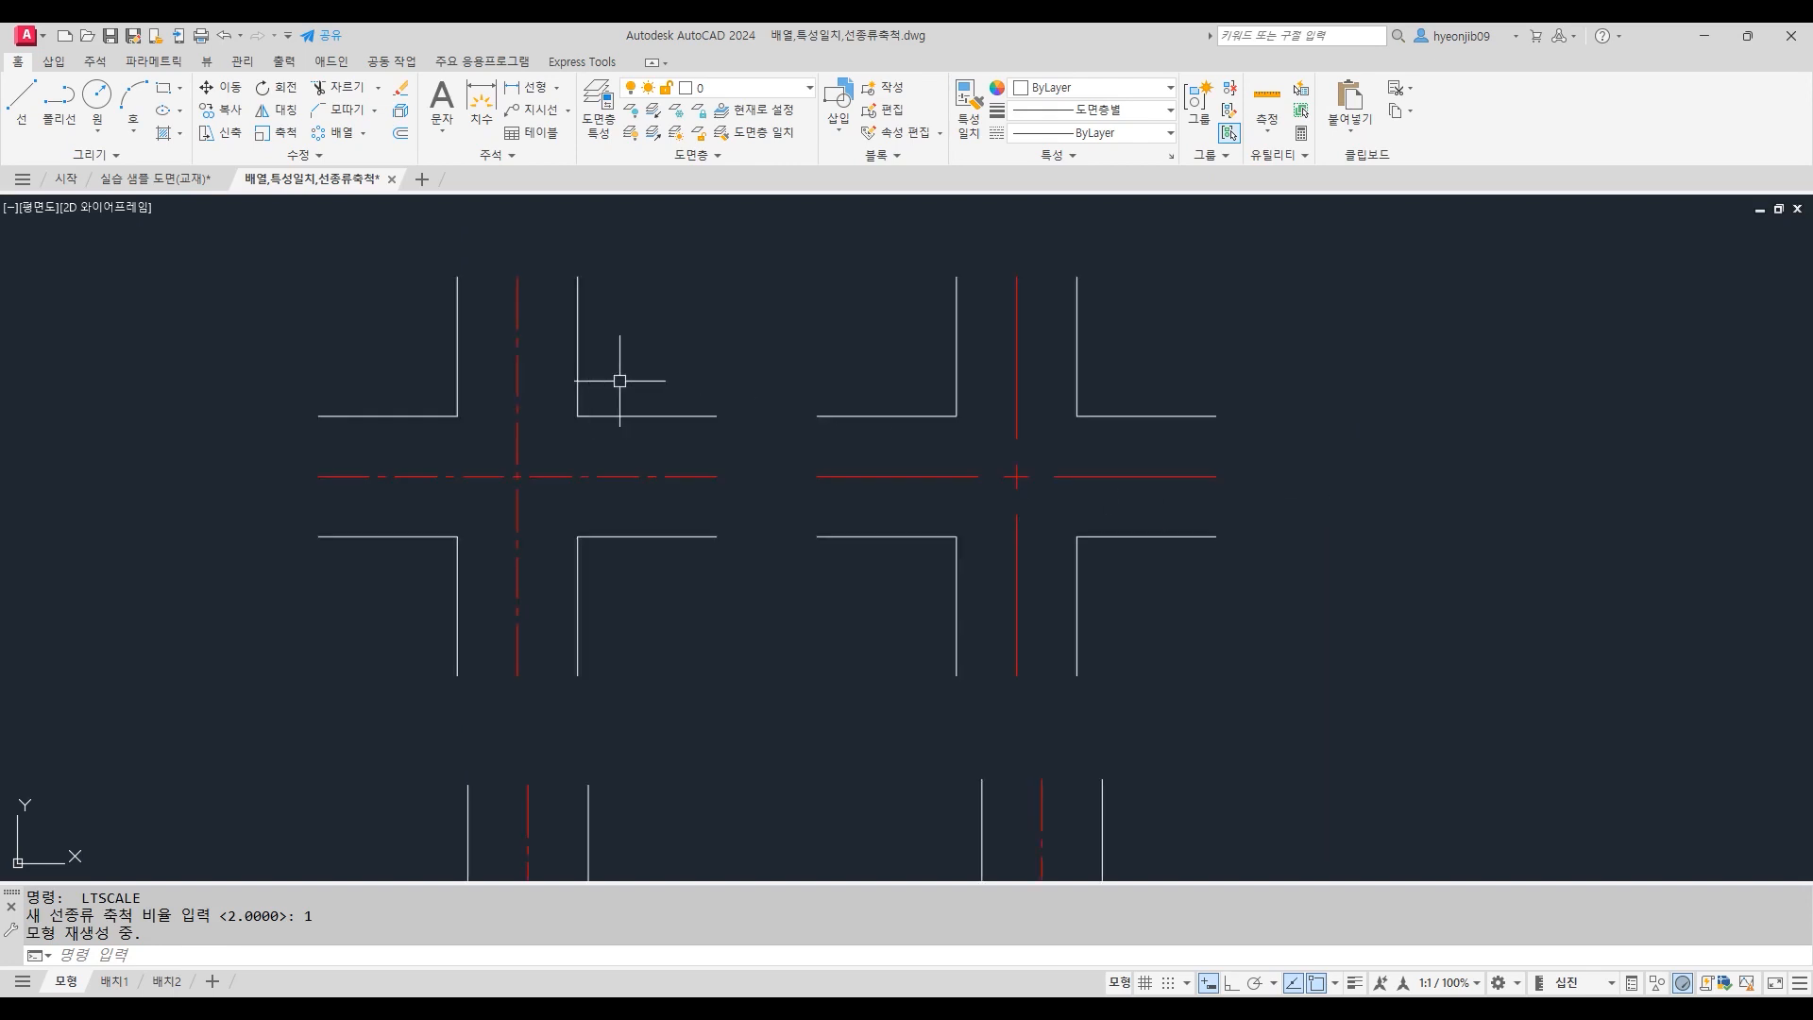
middle_drag(809, 457, 753, 456)
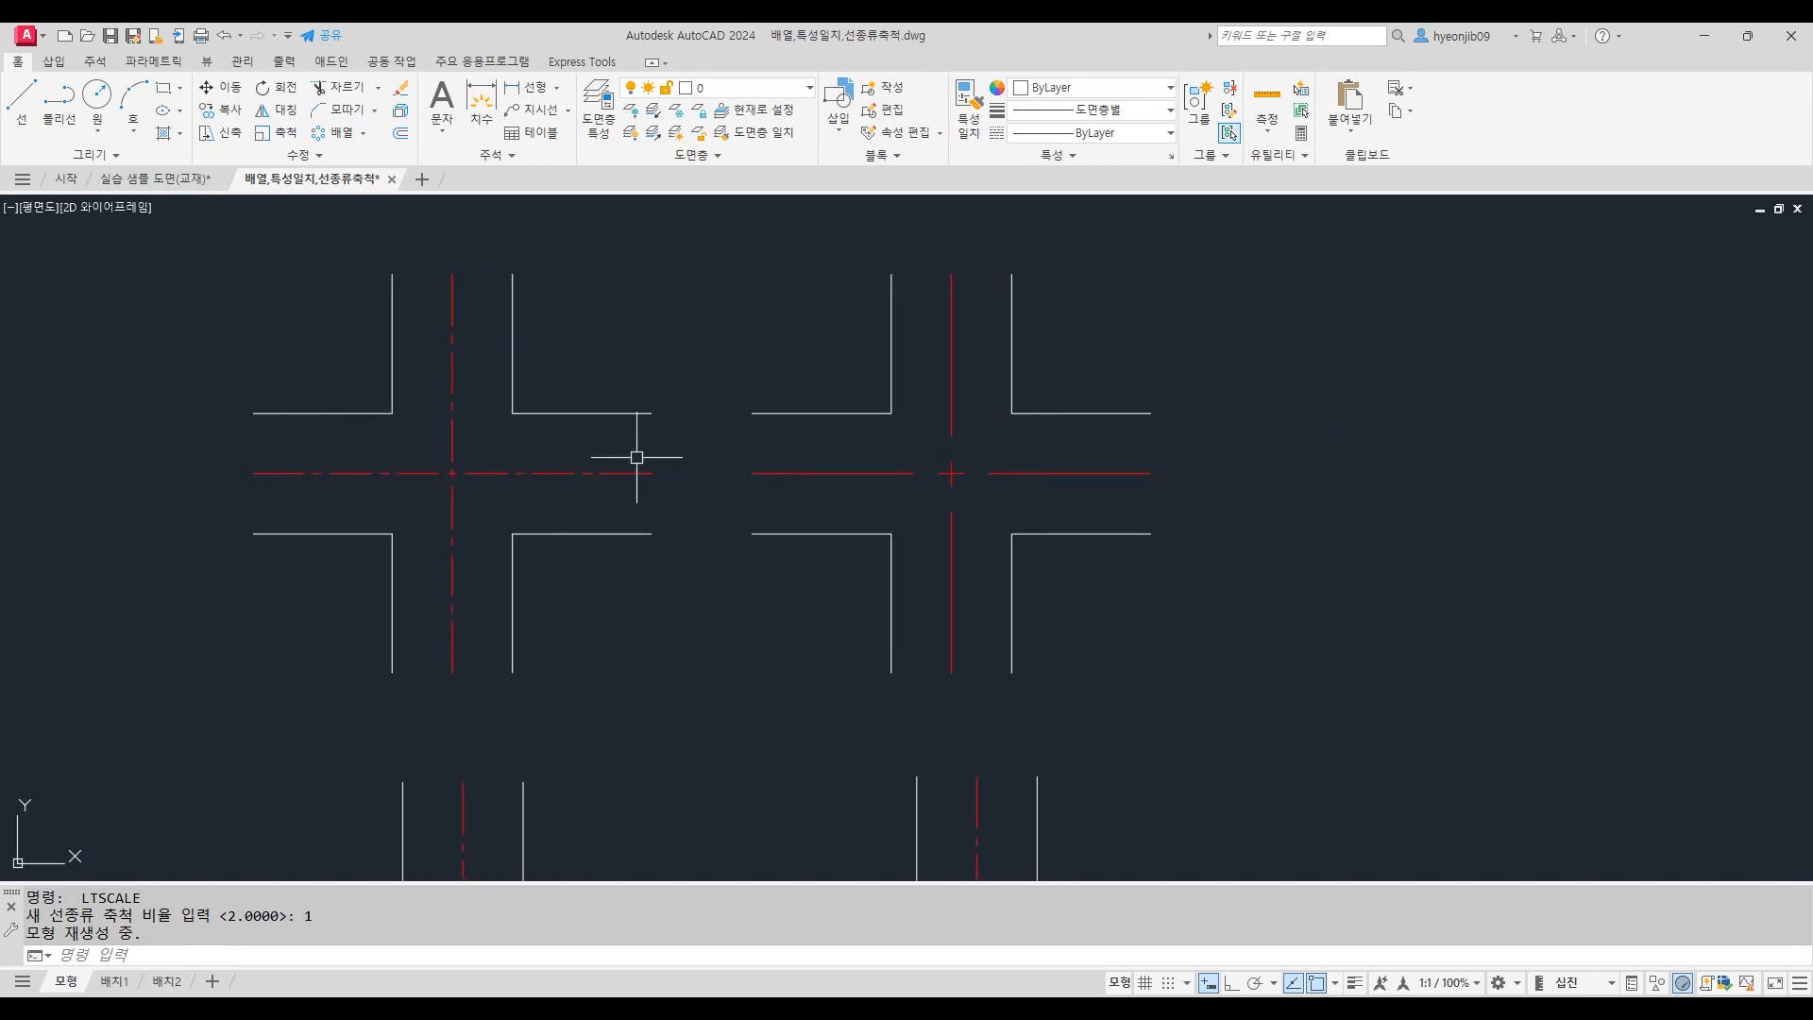
text(LTS)
key(Return)
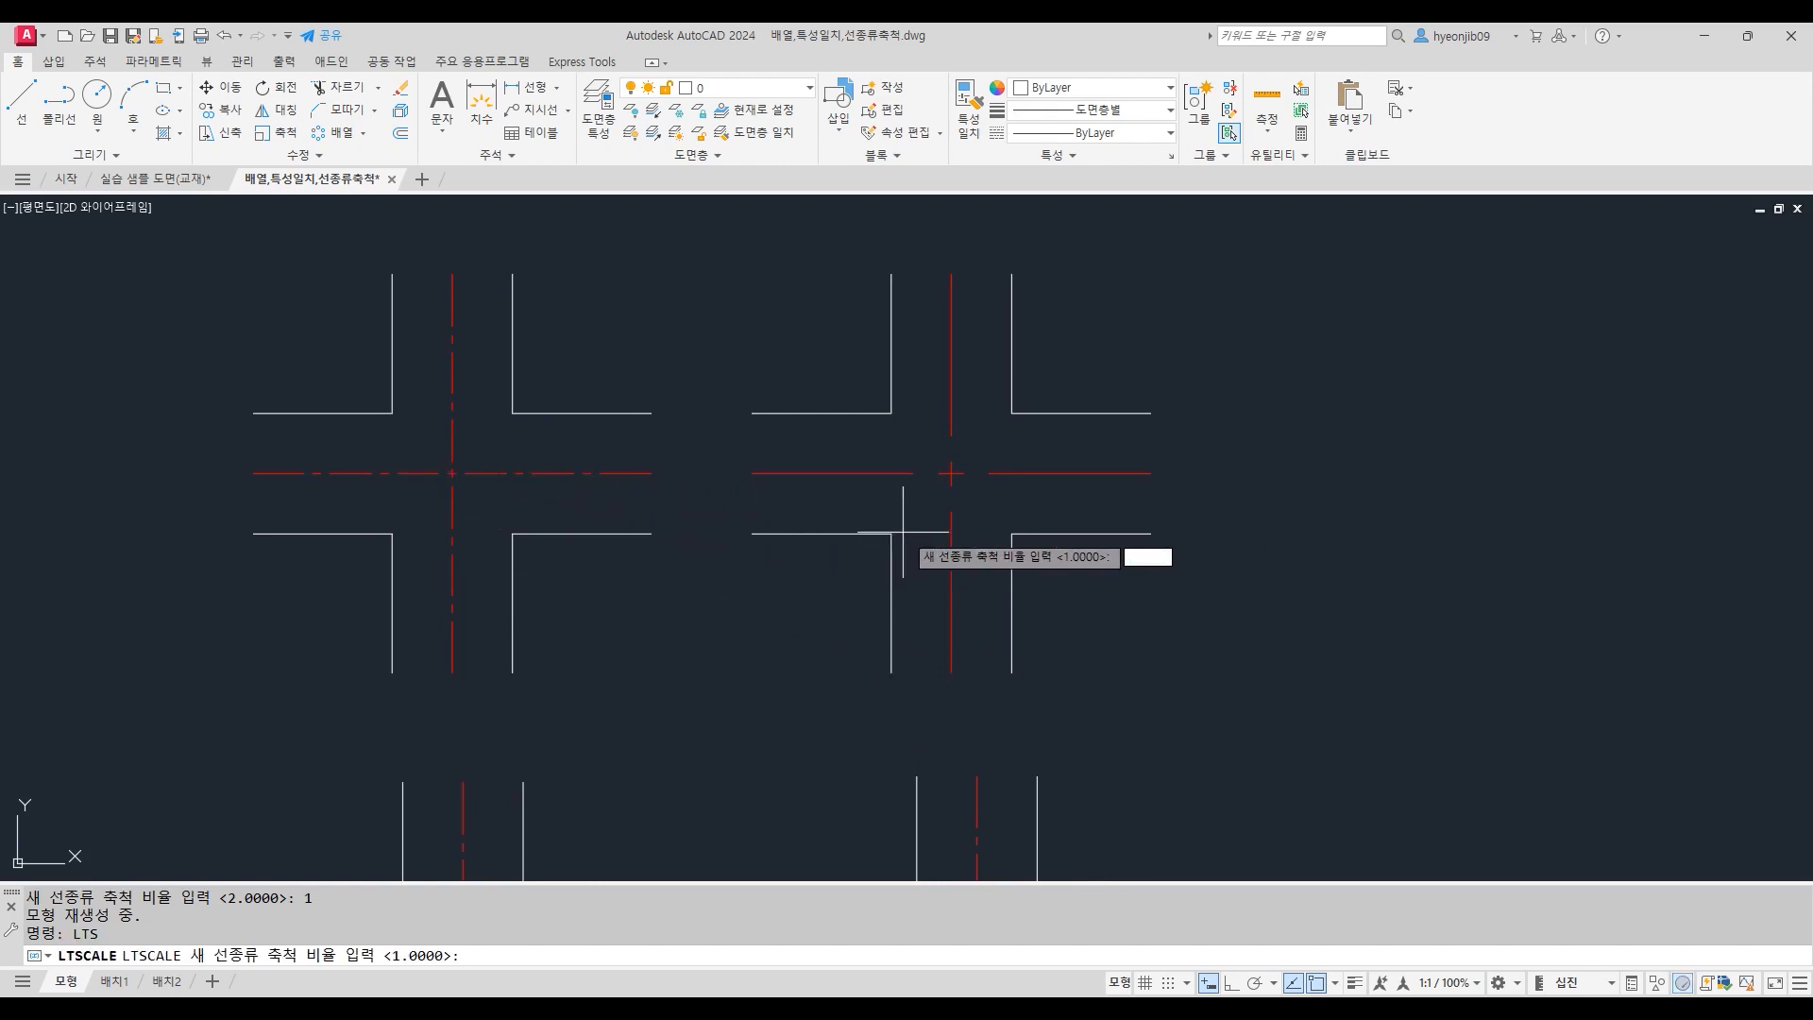
text(2)
key(Return)
text(2)
key(Return)
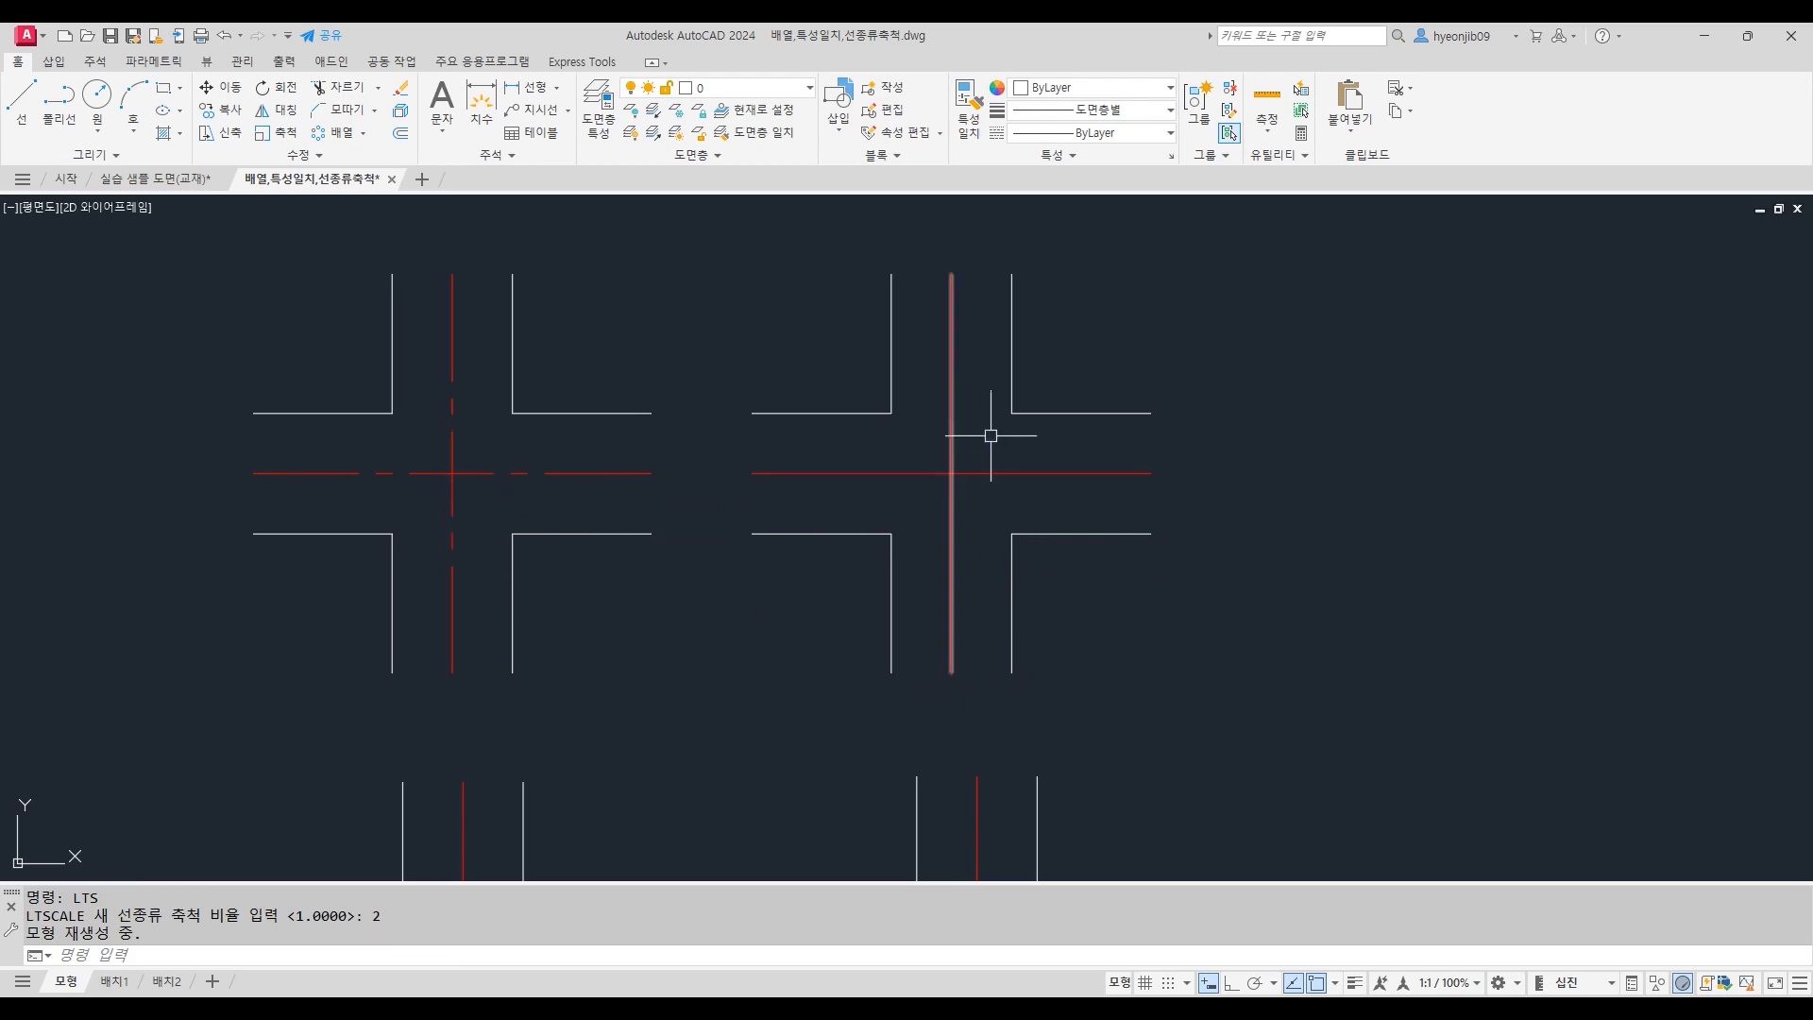
key(ctrl+z)
key(ctrl+z)
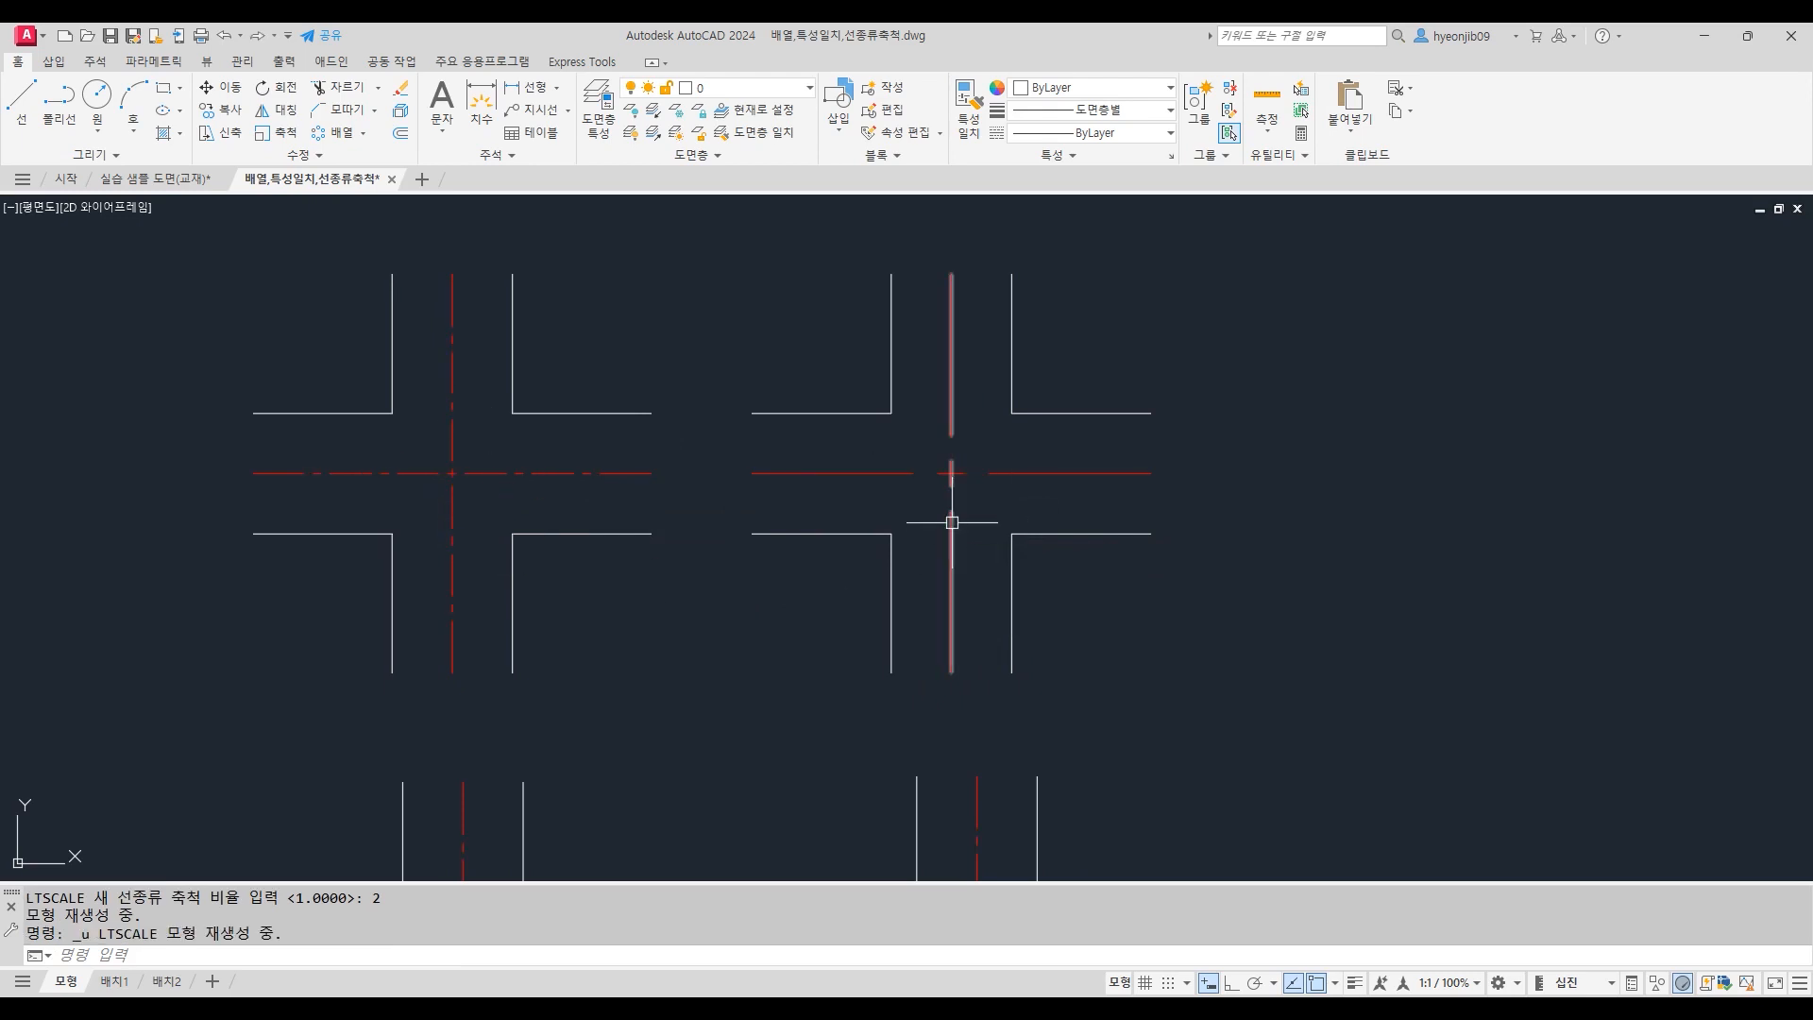
Step: Set the individual linetype scale of the two centerlines in the upper-right crossing to 2, and clear the selection
mouse_move(994, 474)
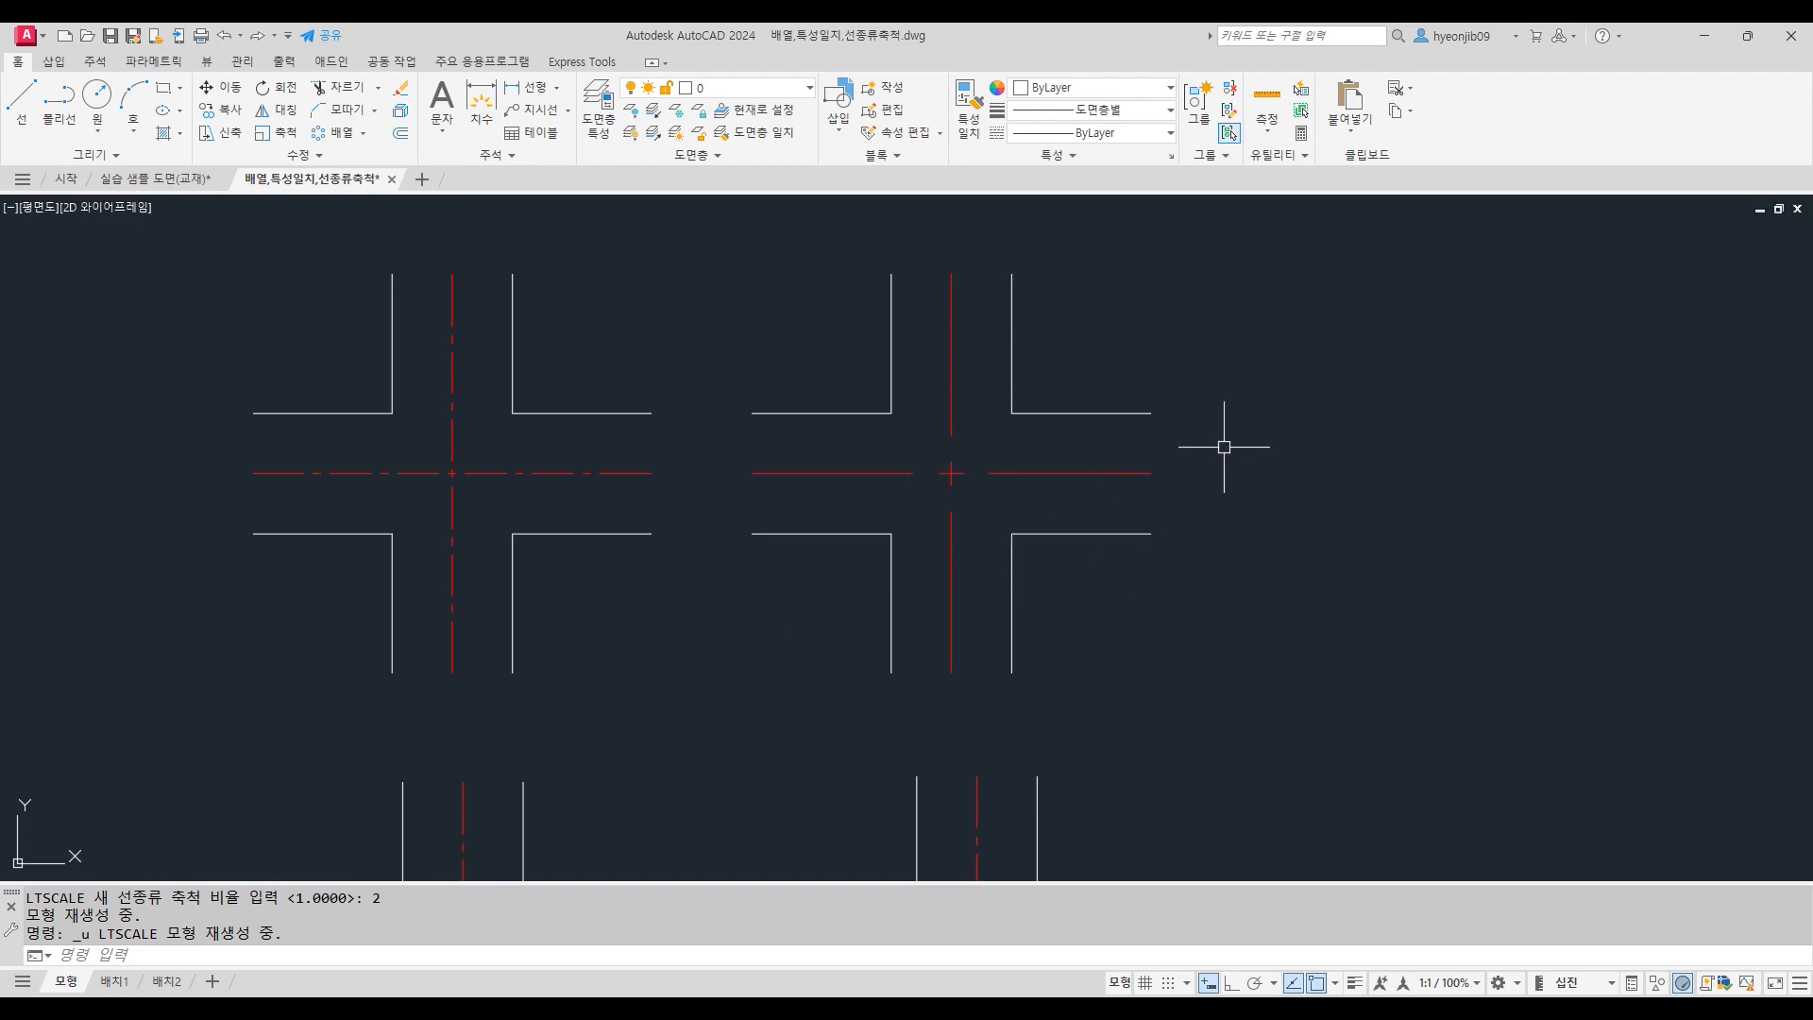
key(ctrl+1)
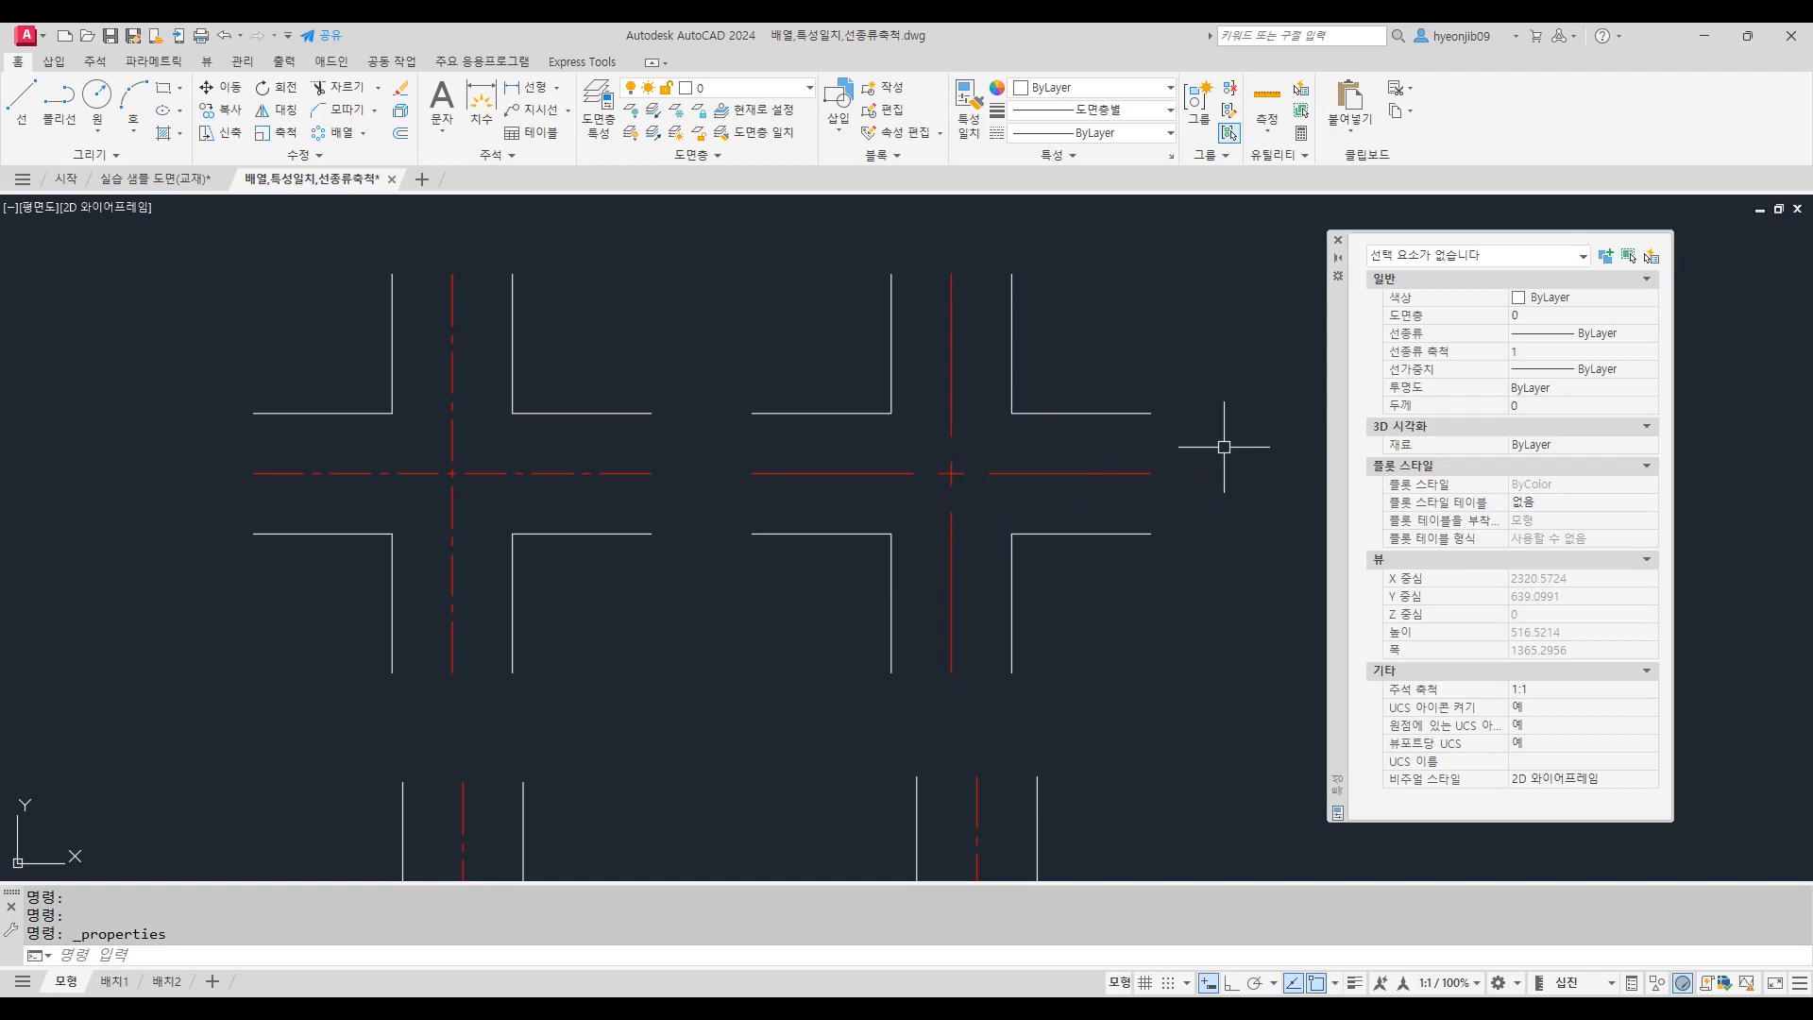
click(1012, 436)
click(912, 516)
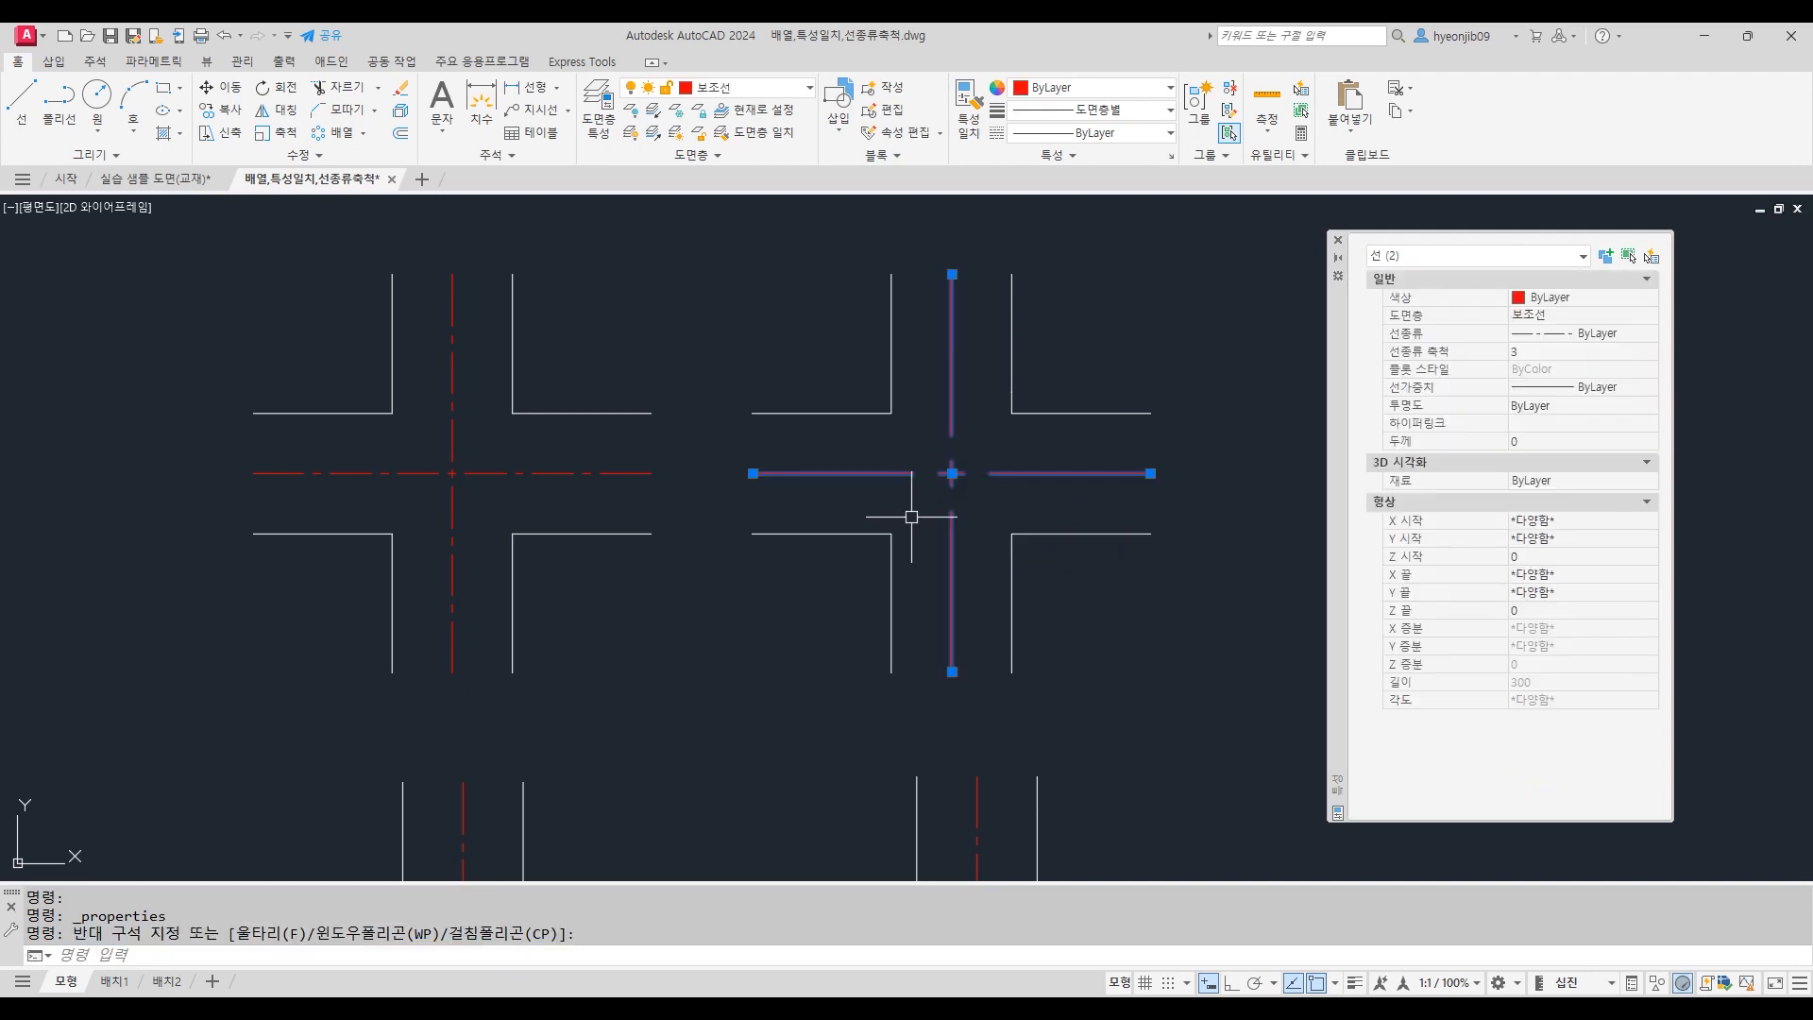
click(1531, 355)
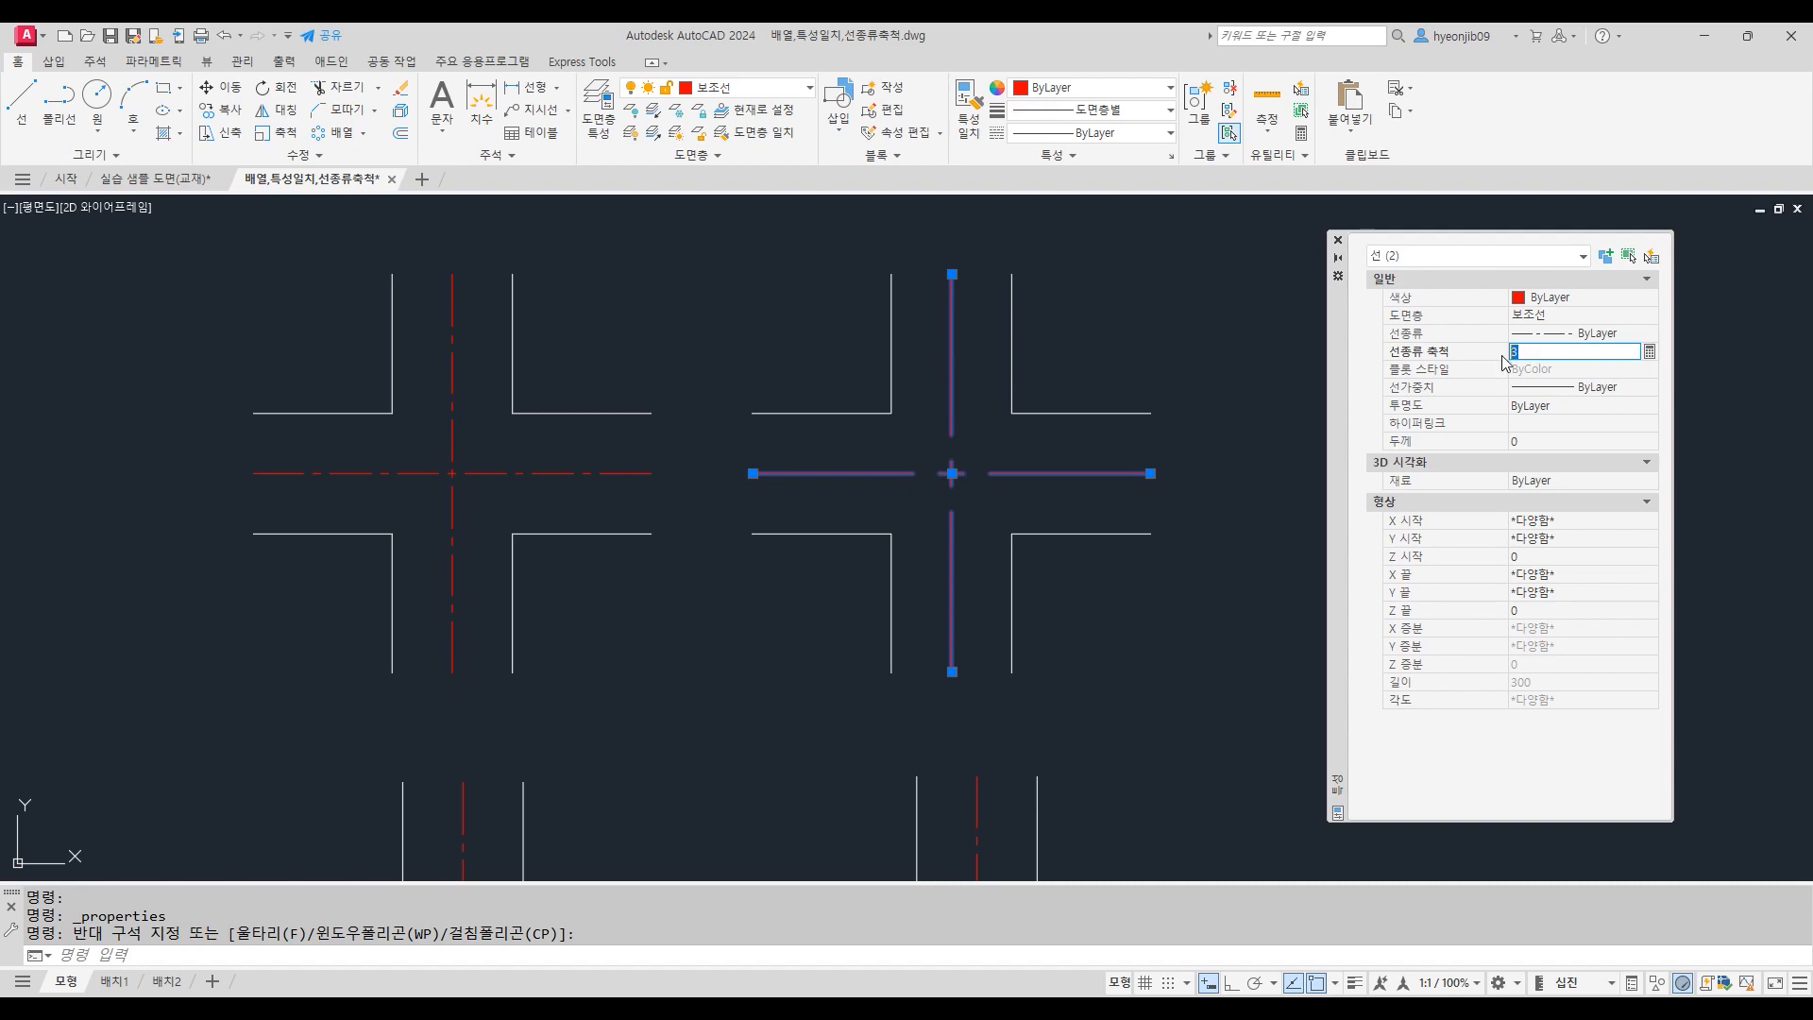
text(2)
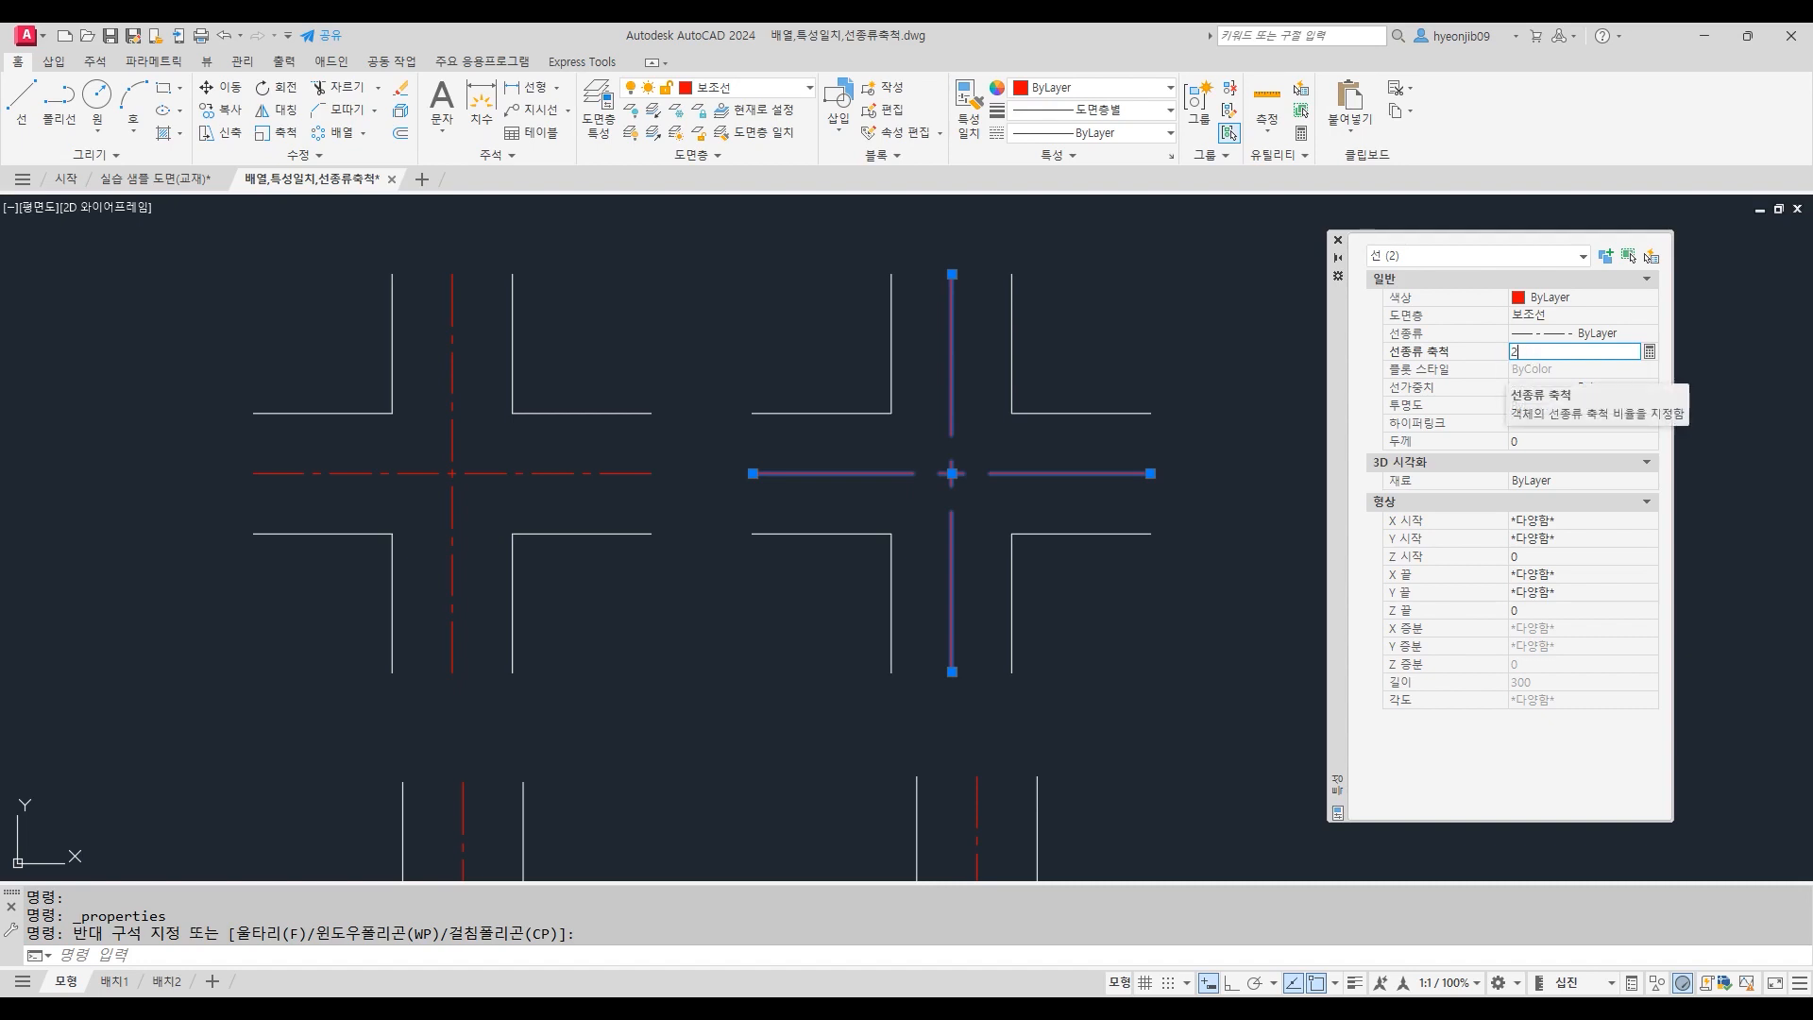
key(Return)
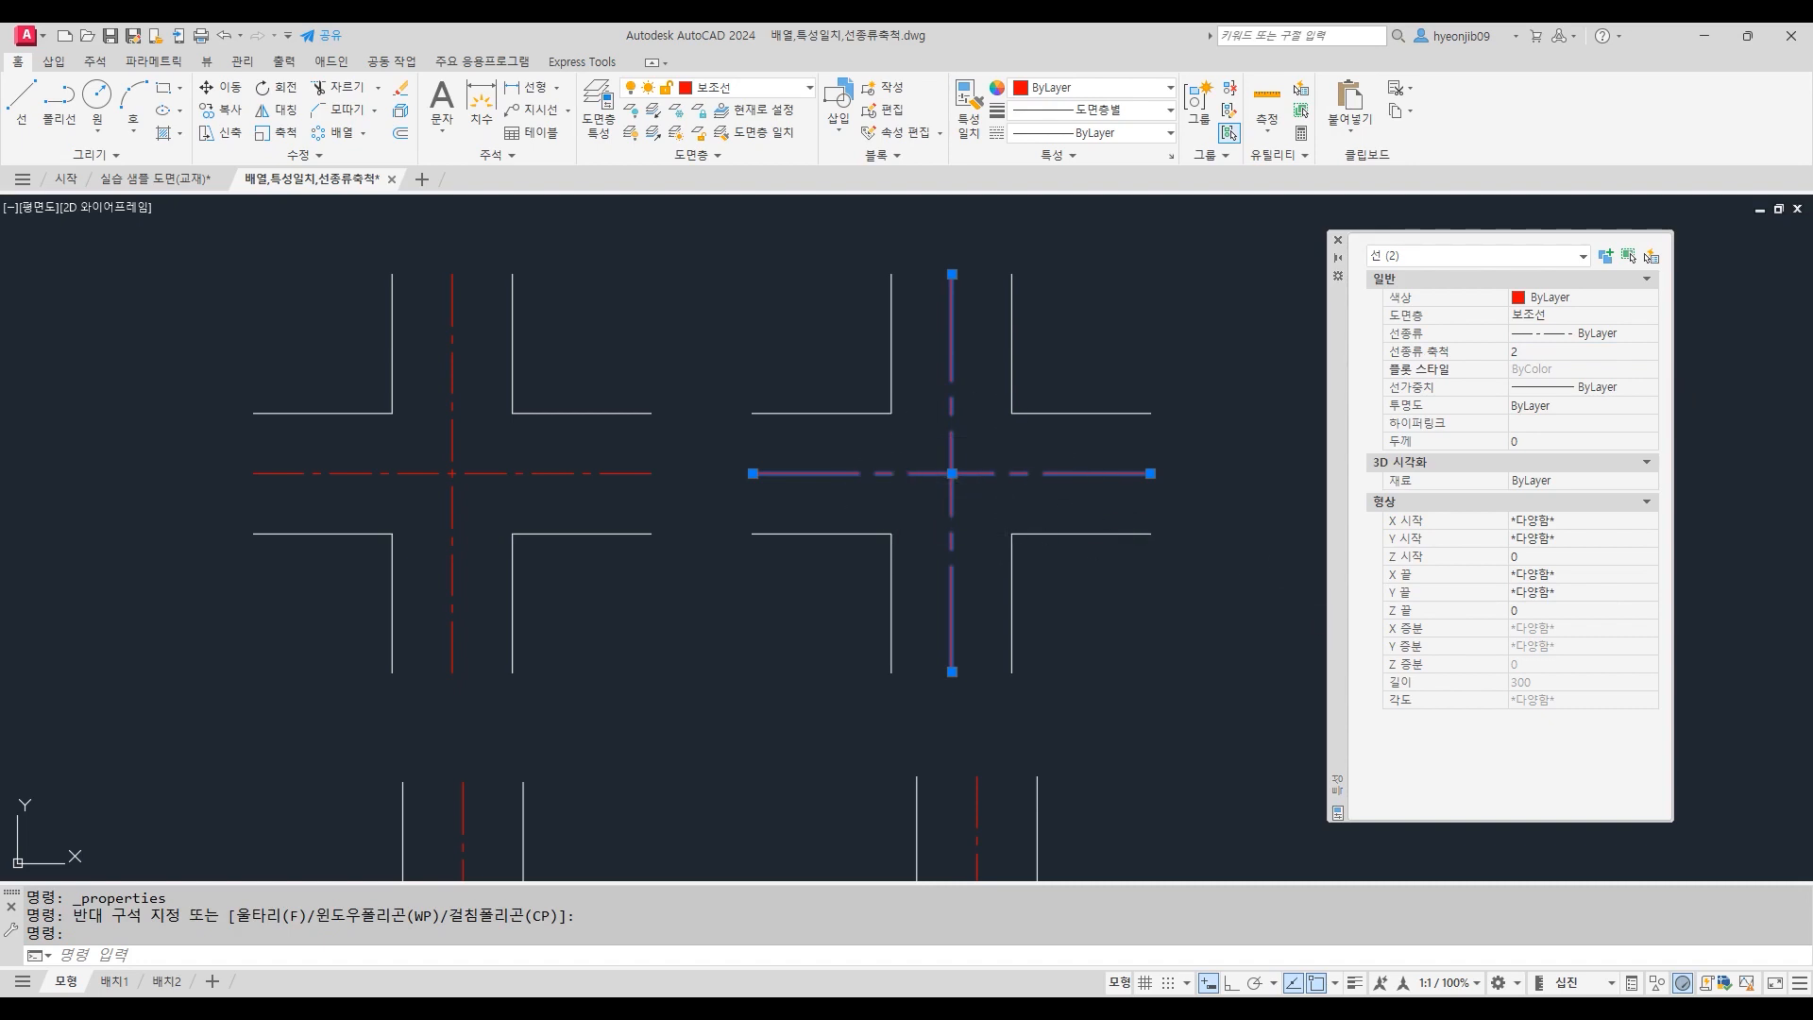
key(Escape)
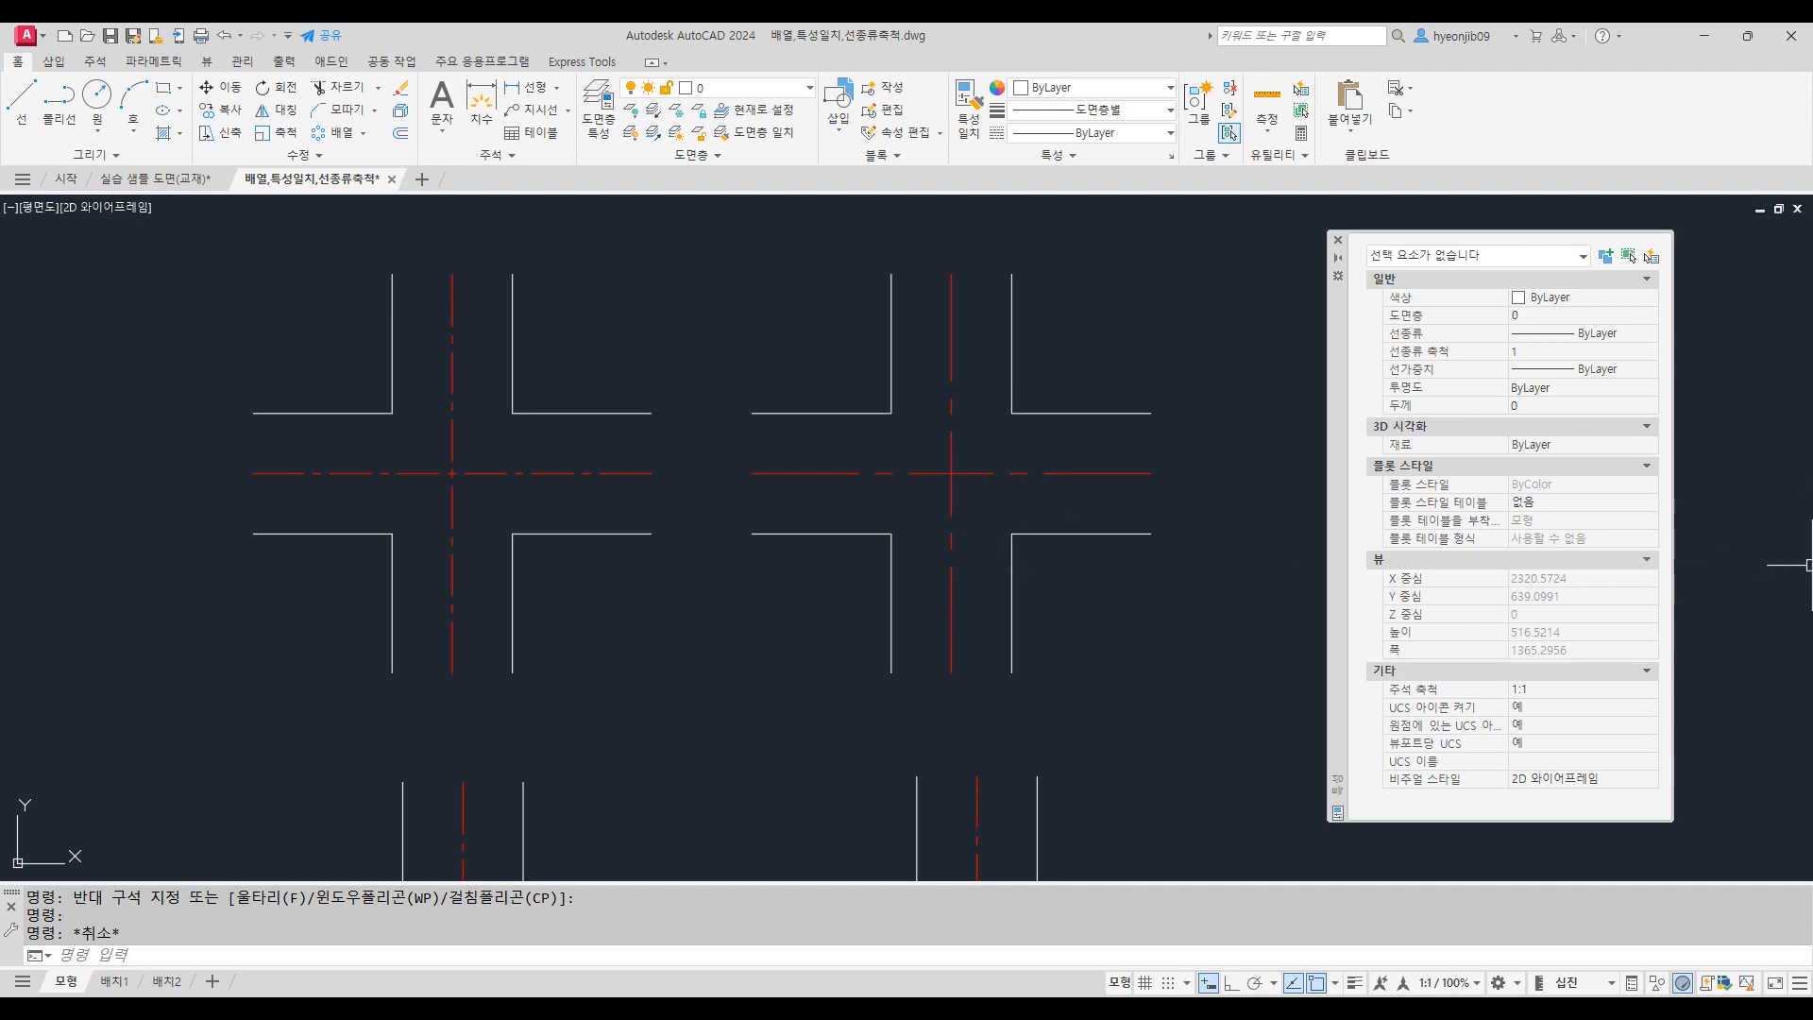
Step: Examine the overlapping horizontal lines in the lower-right crossing and locate the OVERKILL command for deleting duplicates
click(1178, 276)
click(309, 155)
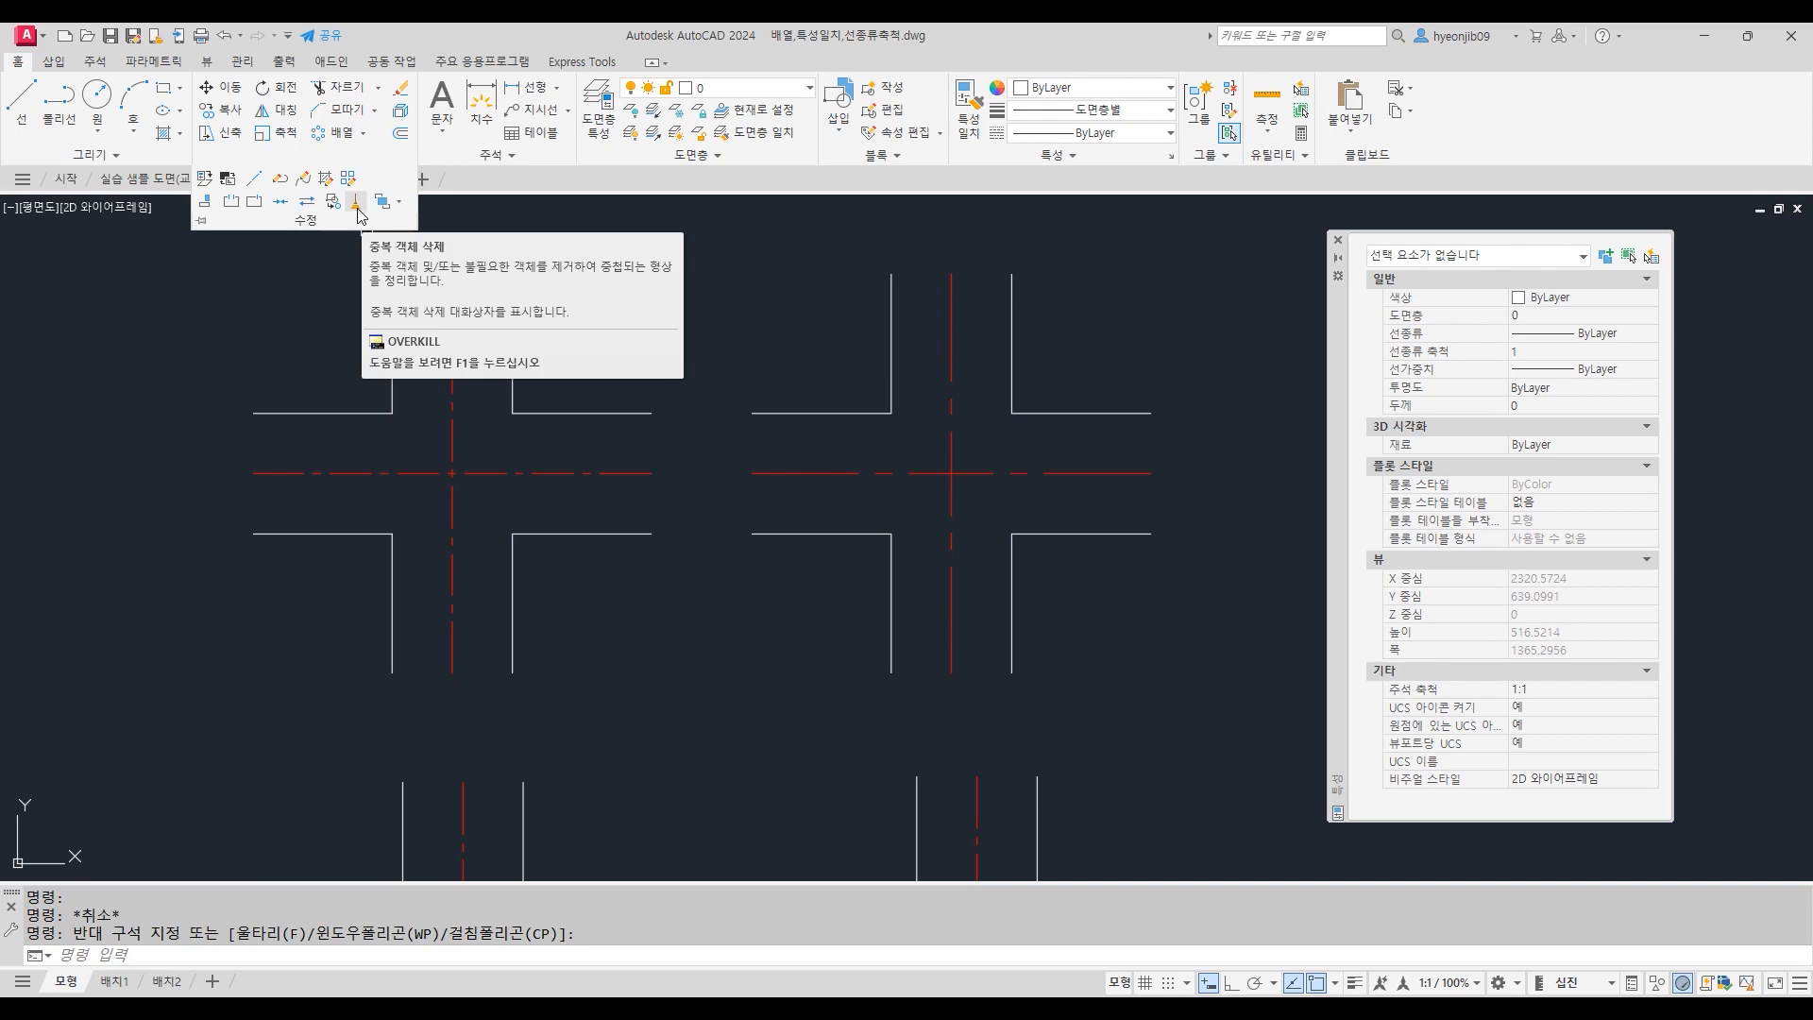
scroll(1152, 534, down, 3)
scroll(1147, 834, up, 3)
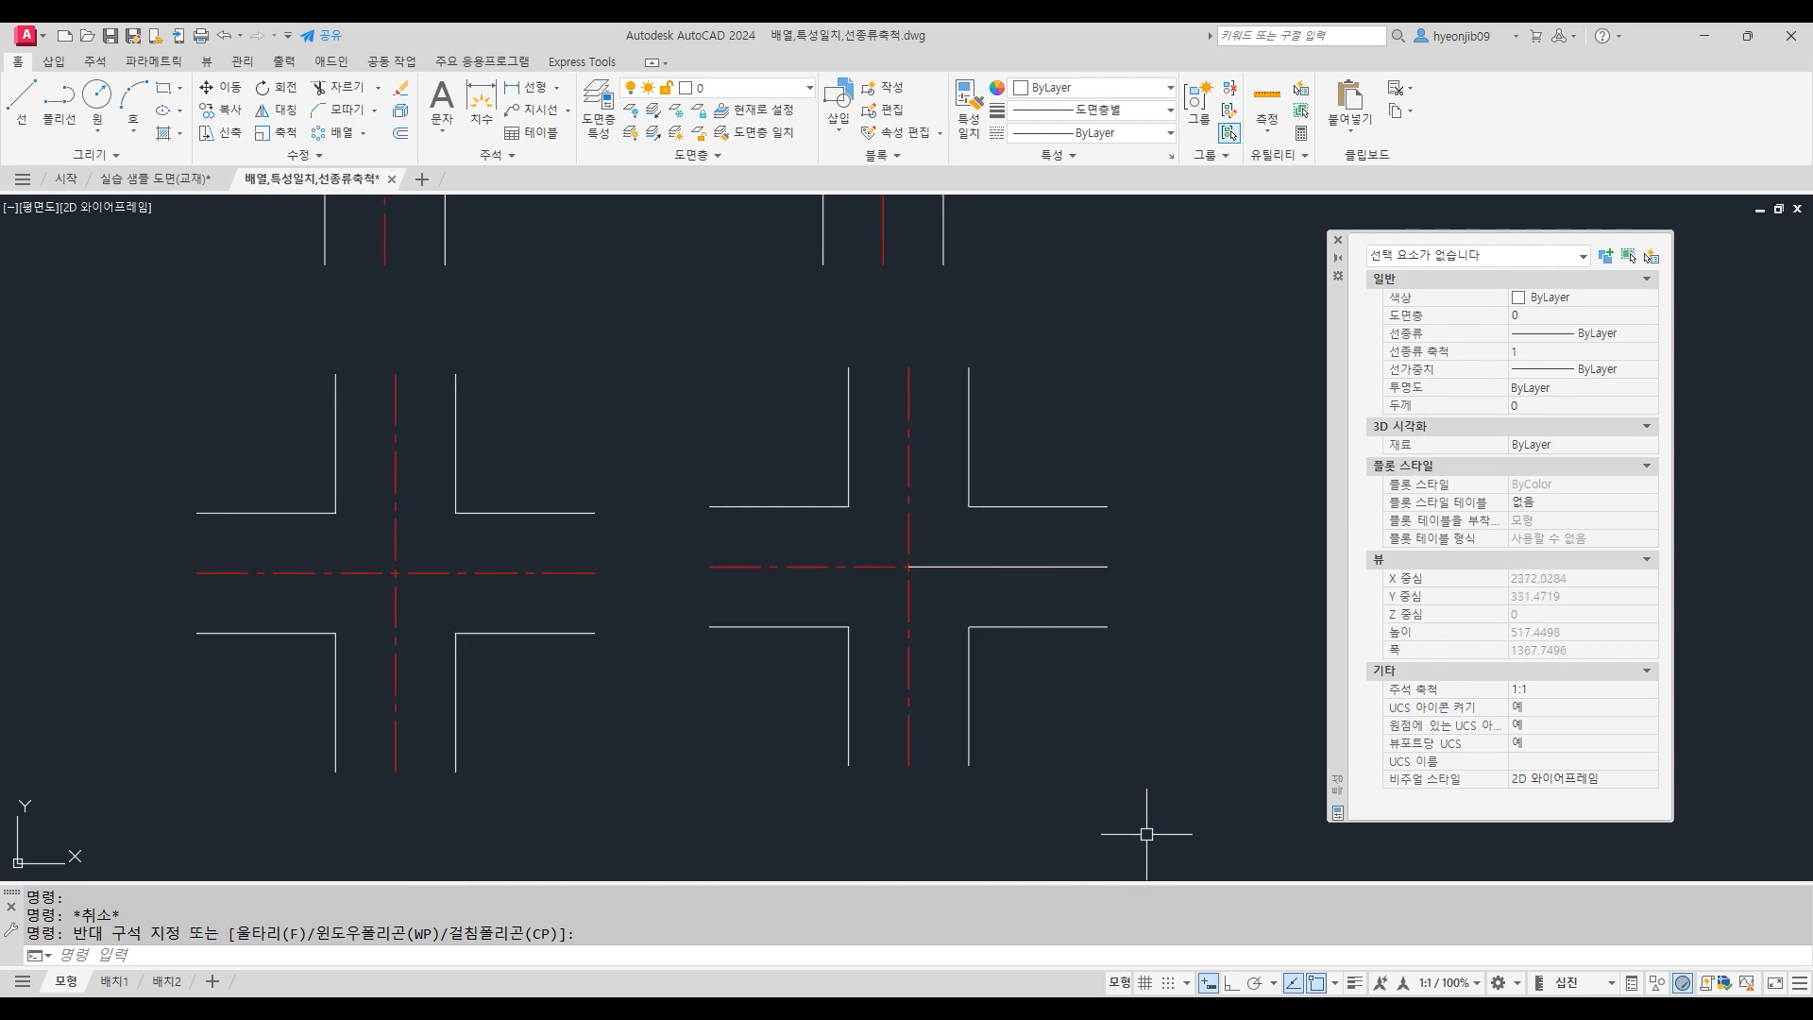
middle_drag(1025, 740, 944, 707)
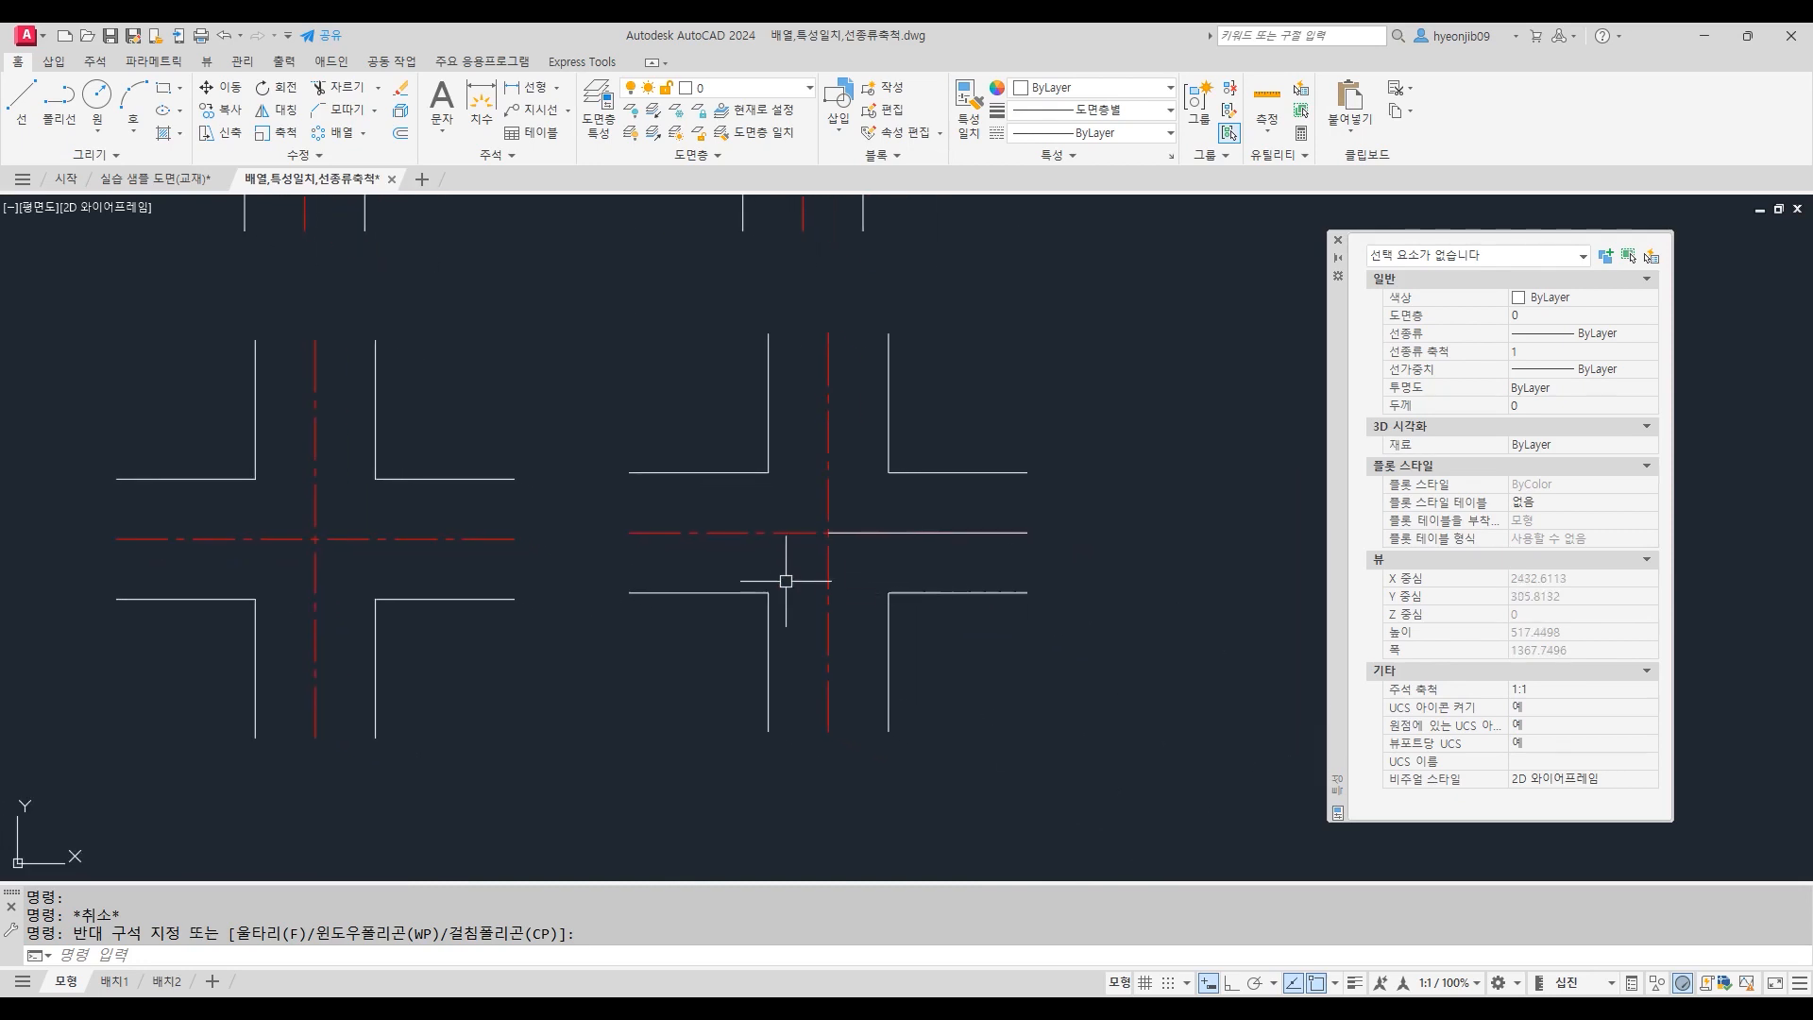
click(770, 527)
key(Escape)
scroll(1003, 555, up, 2)
scroll(835, 520, down, 2)
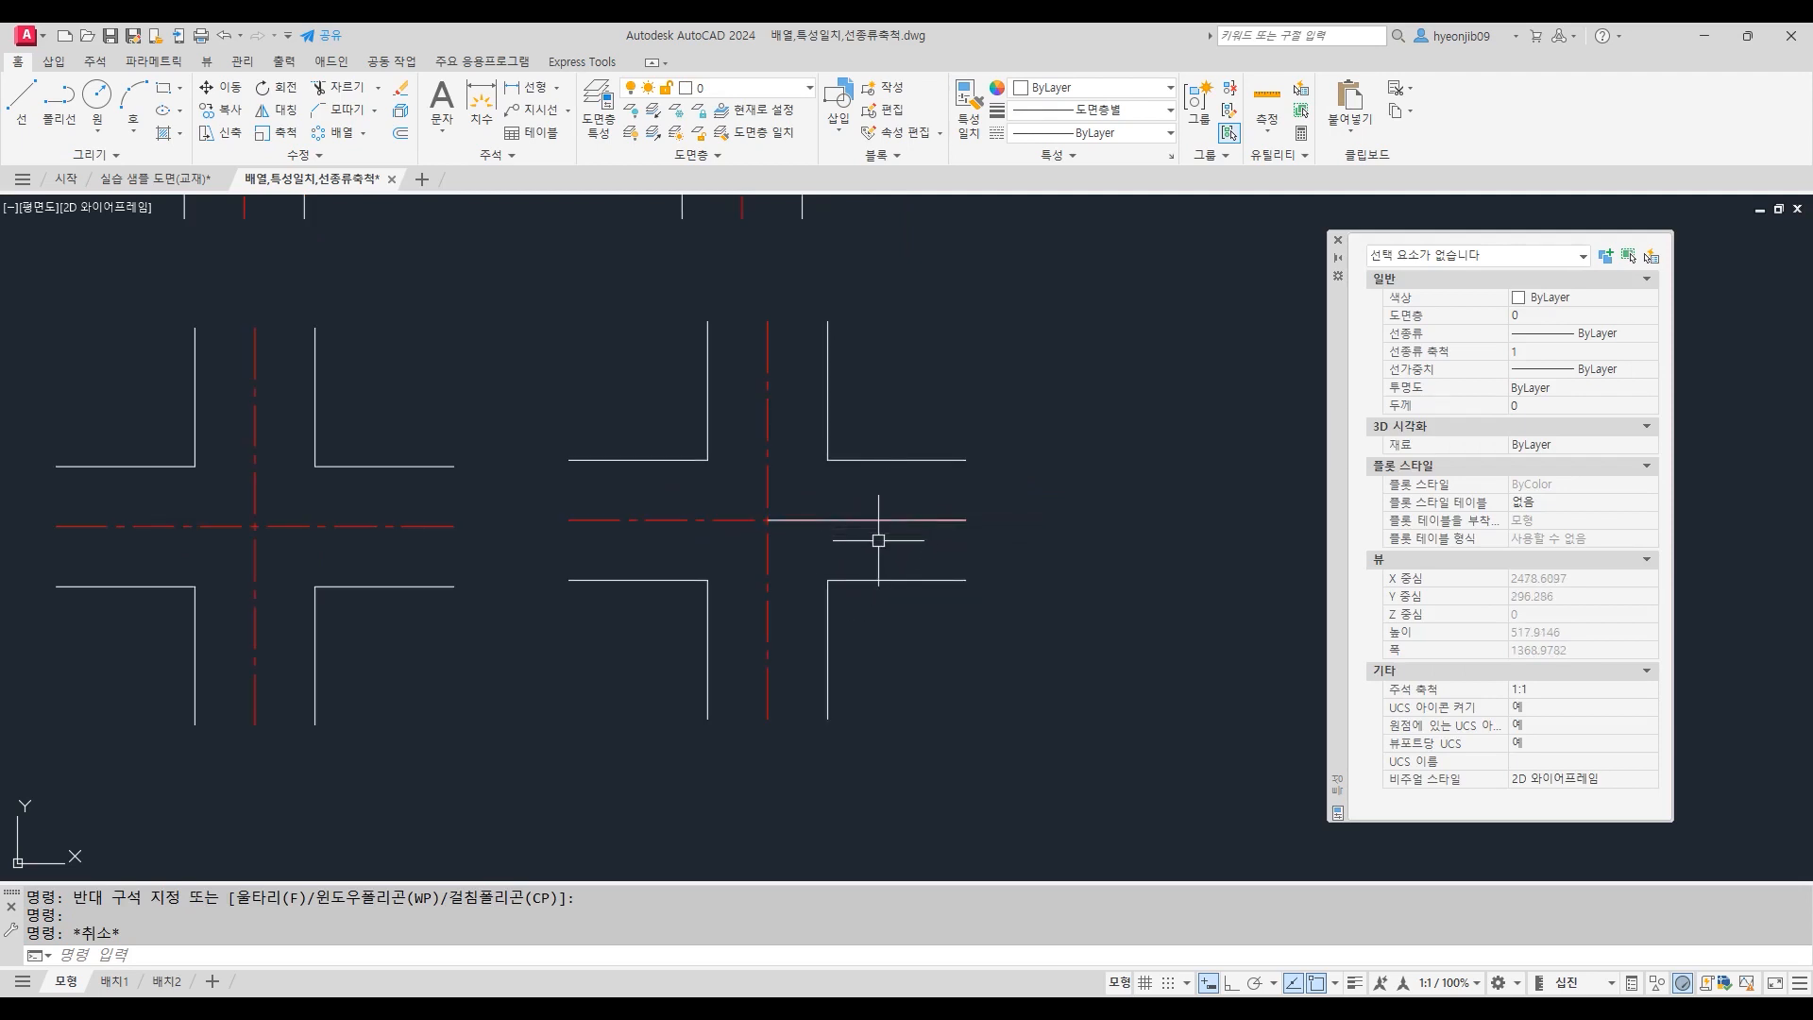
Step: Run OVERKILL on the lower-right crossing's overlapping horizontal lines, ignoring differences in color, layer and linetype
click(305, 154)
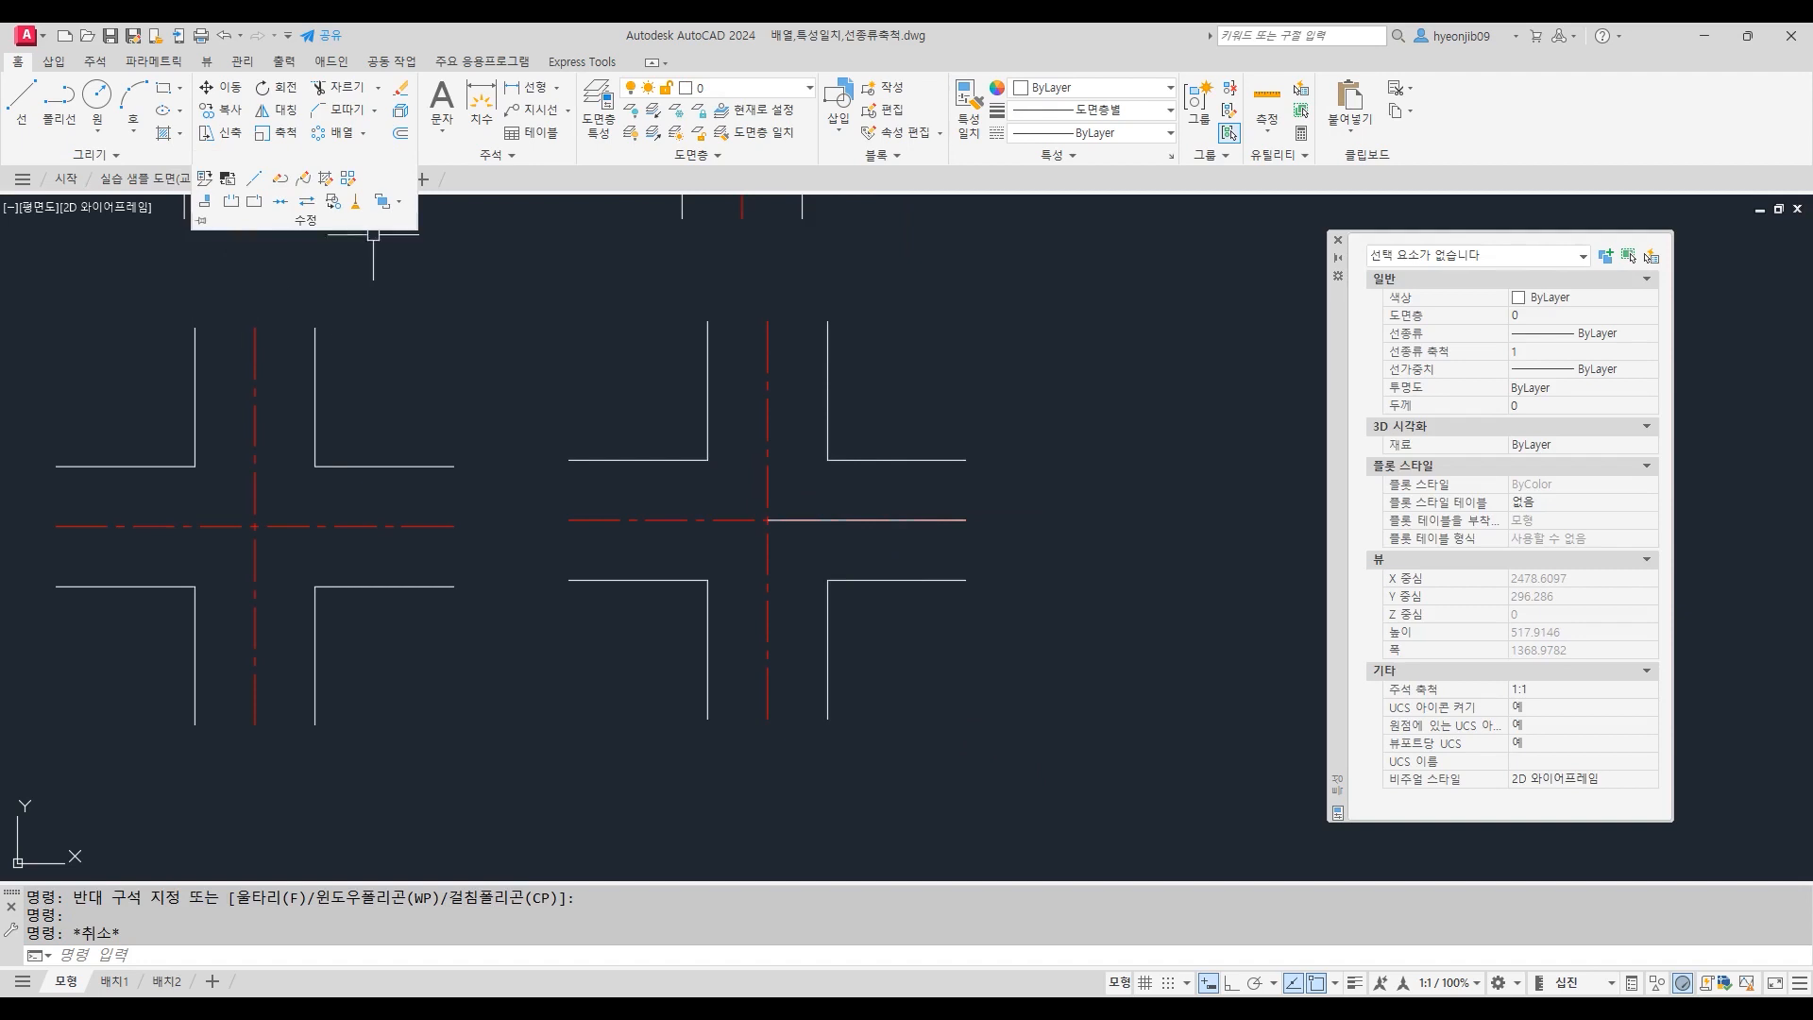
click(356, 202)
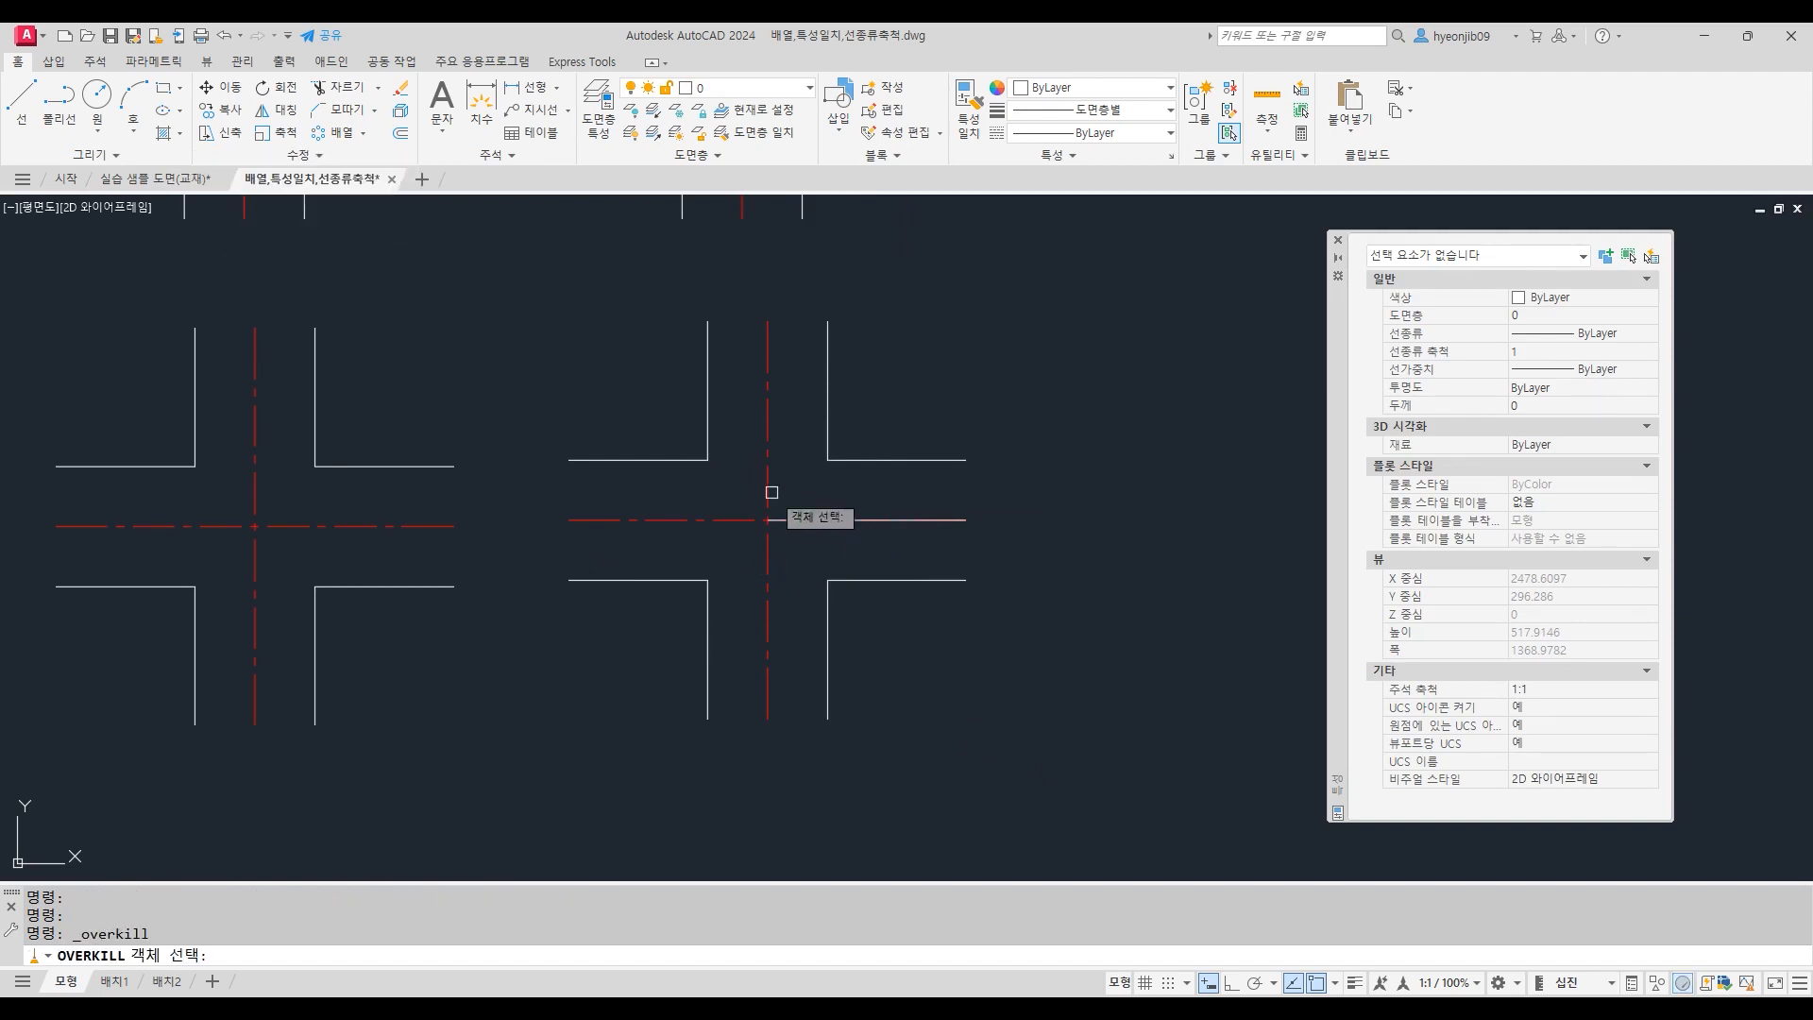
click(973, 486)
click(878, 556)
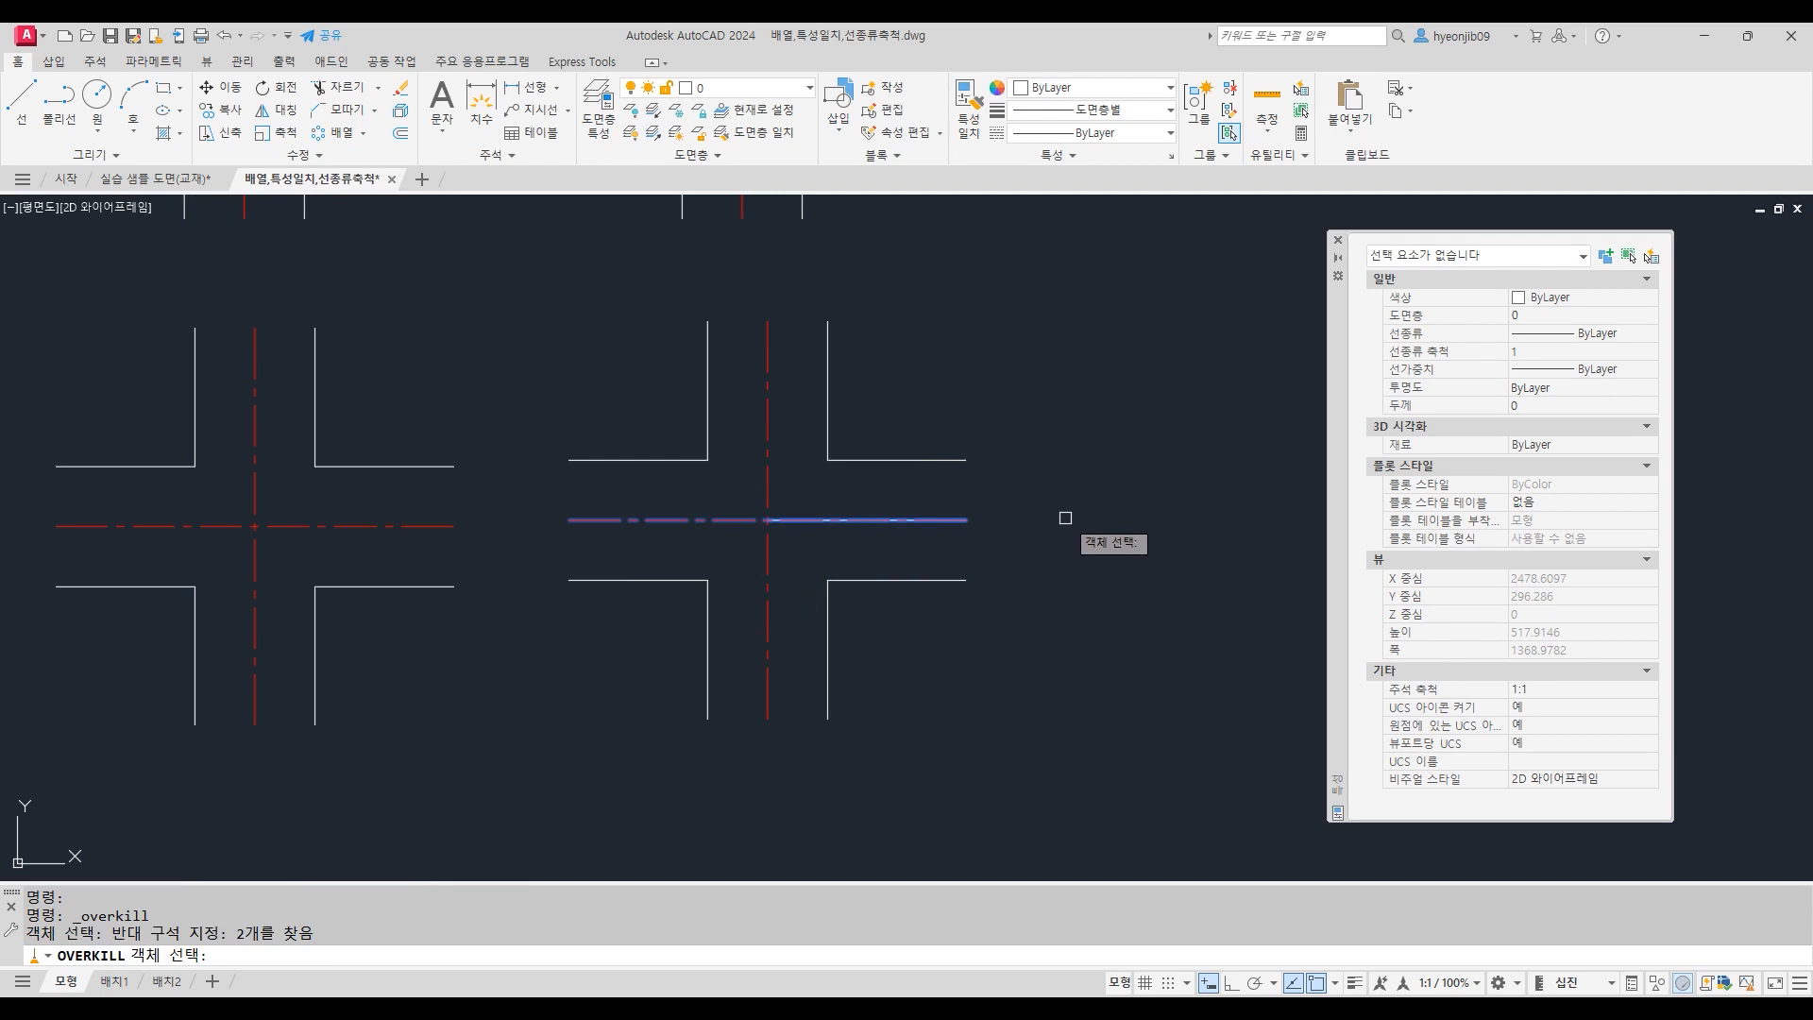
key(Return)
drag(864, 338, 1147, 351)
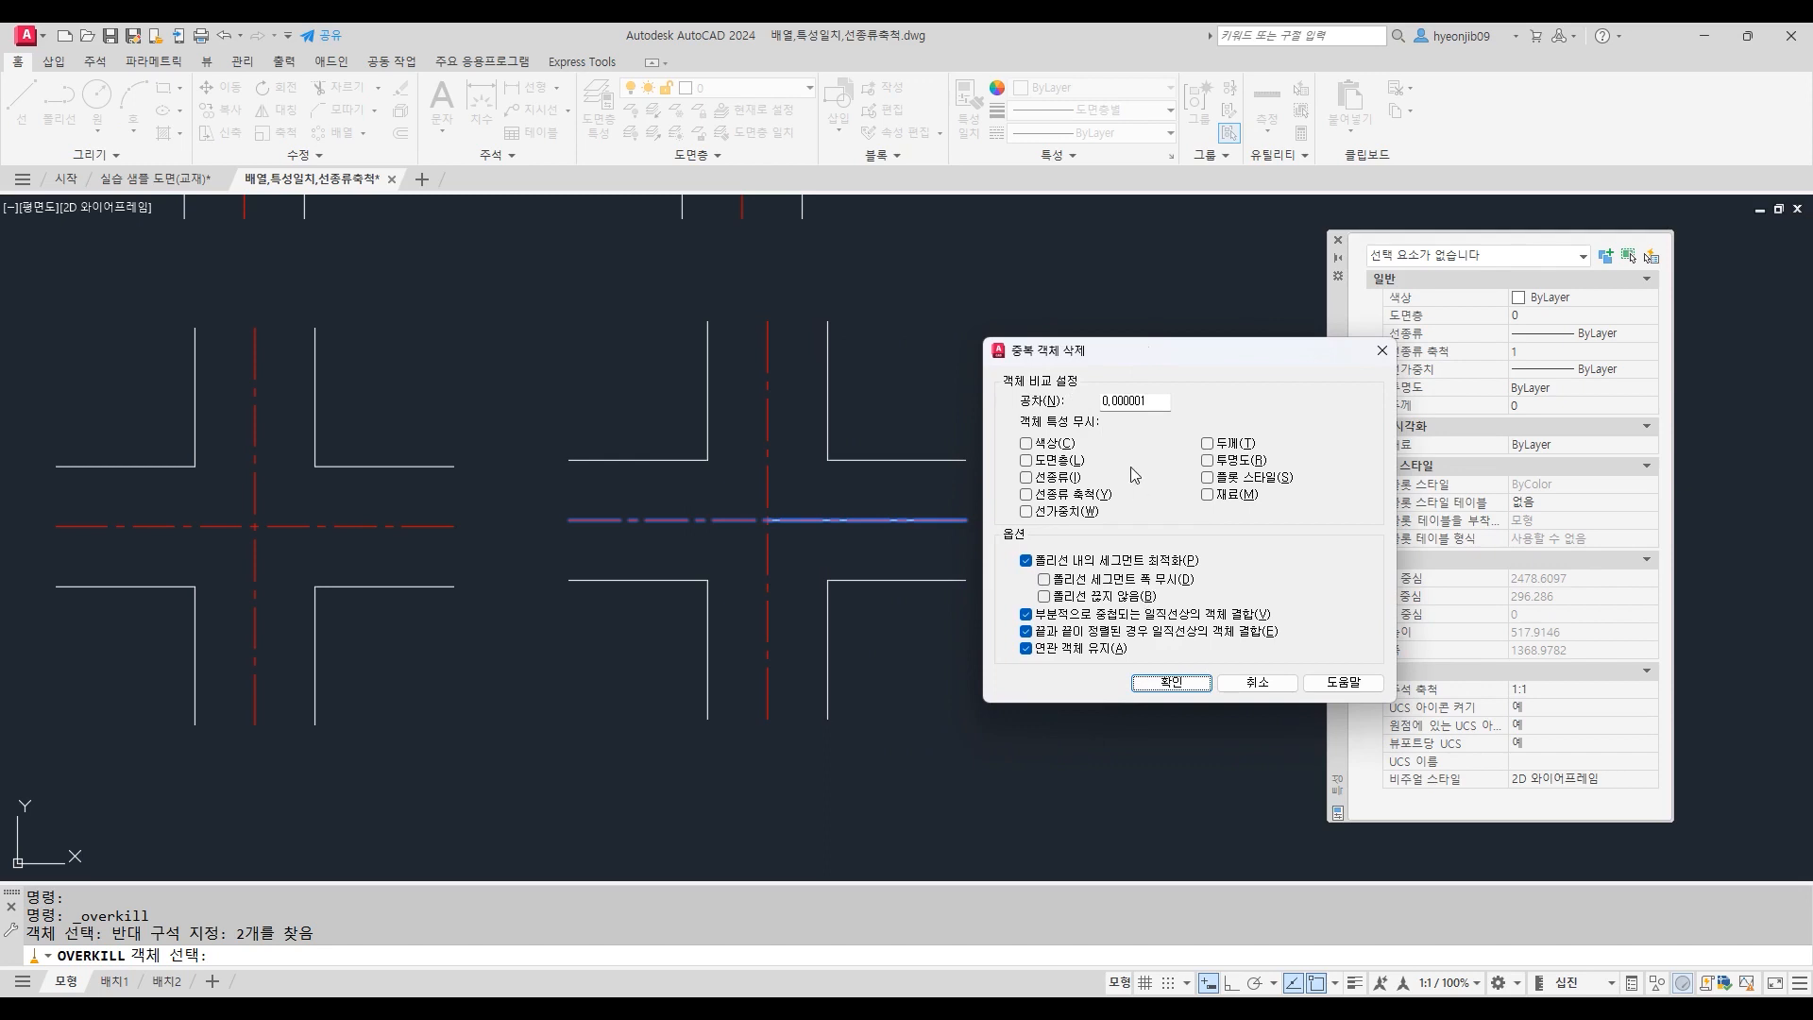
click(1041, 444)
click(1029, 461)
click(1031, 477)
click(1171, 681)
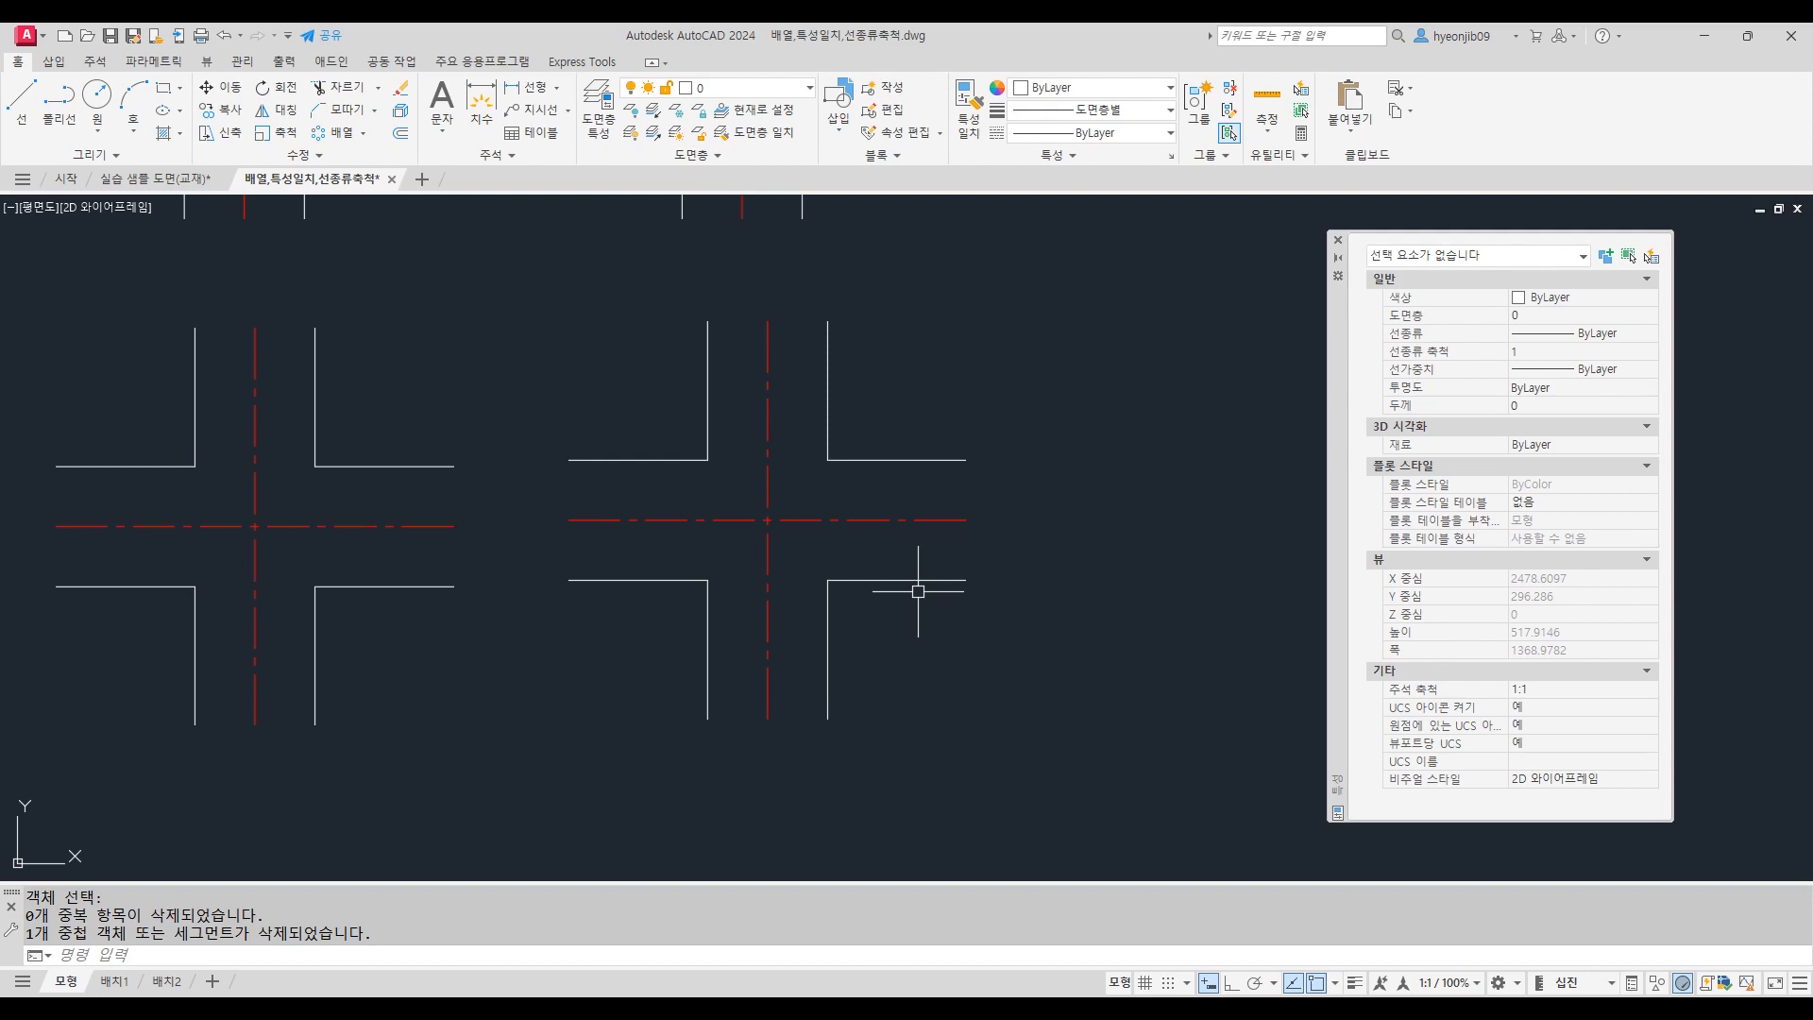
Step: Check the lower-right crossing by selecting all of its lines, and clear the selection
click(1139, 306)
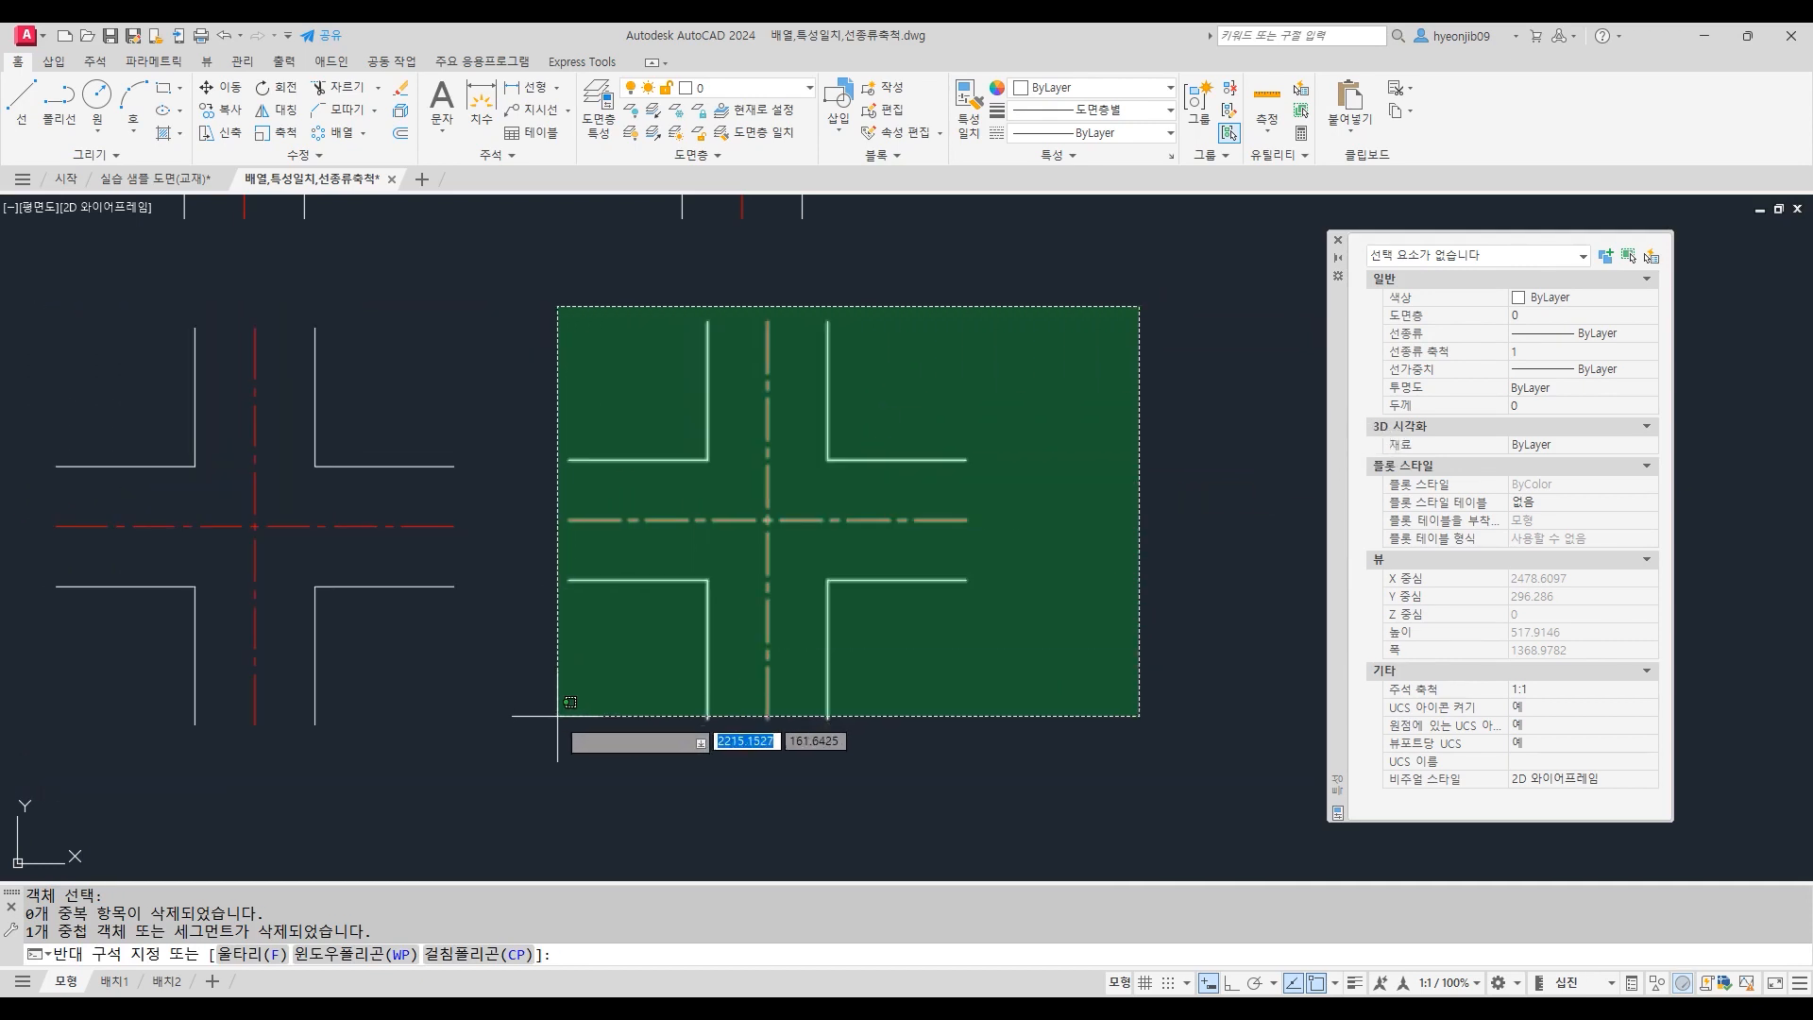
click(557, 716)
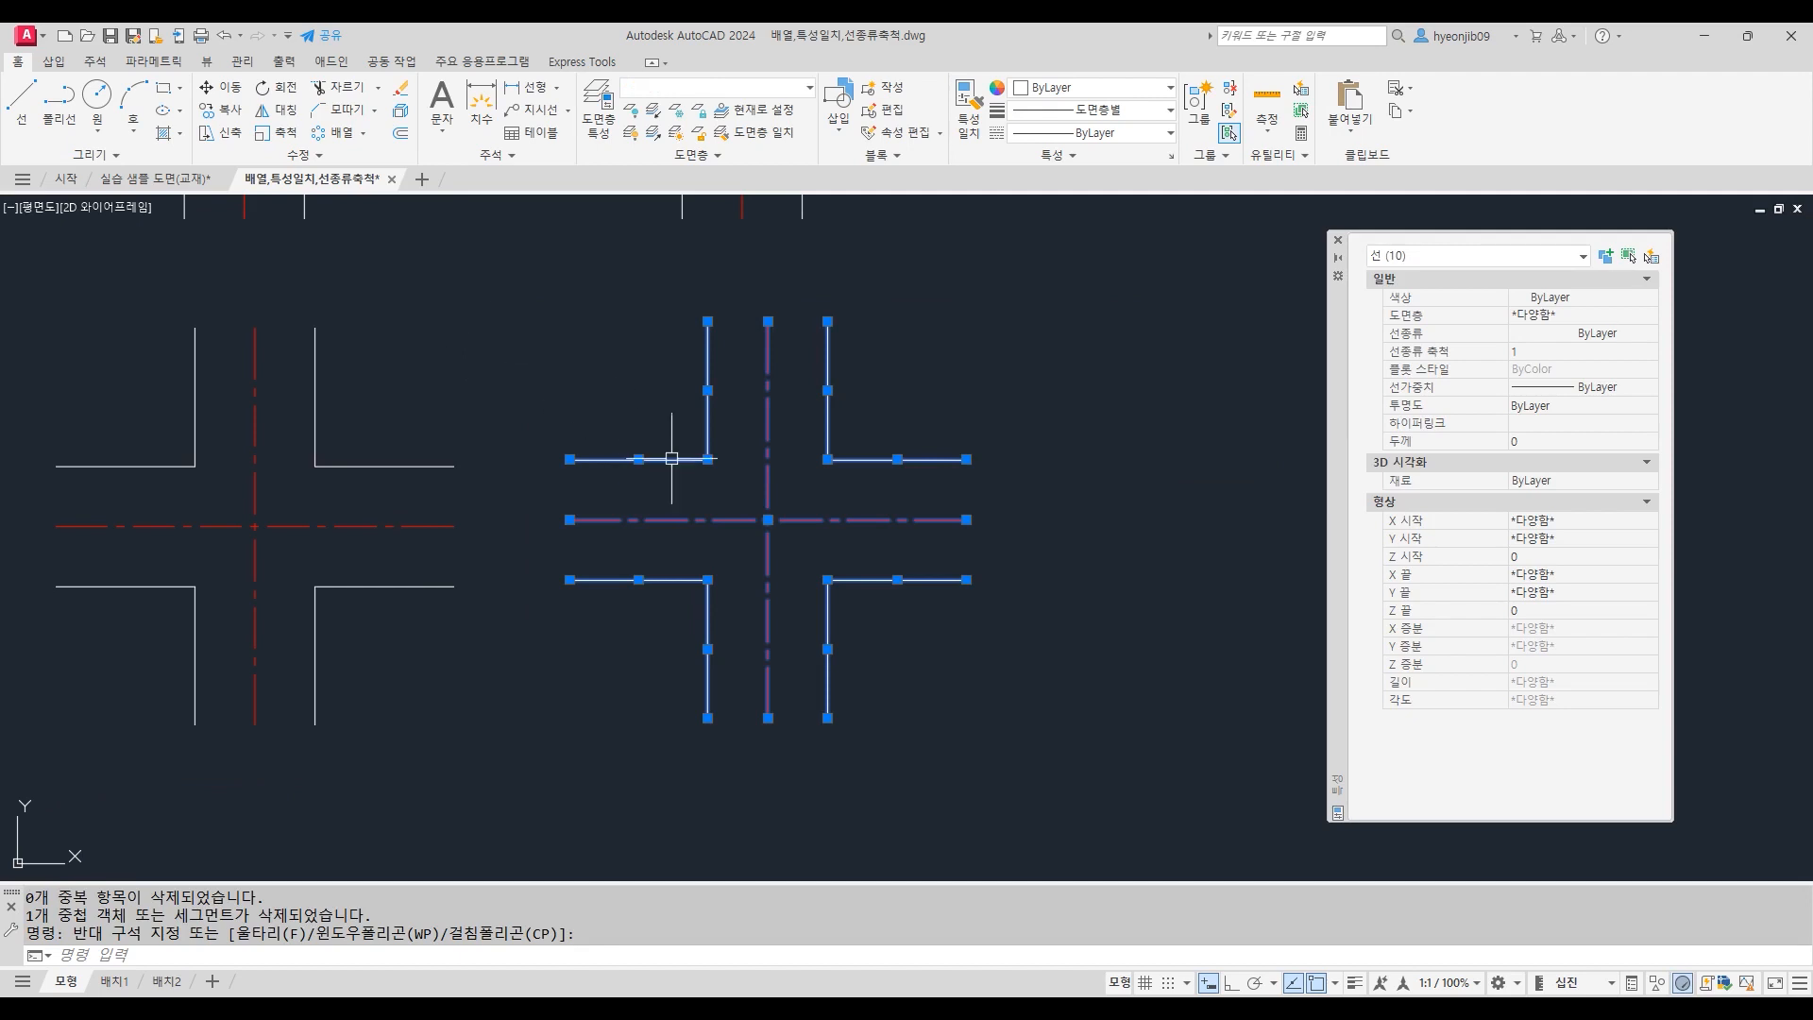
key(Escape)
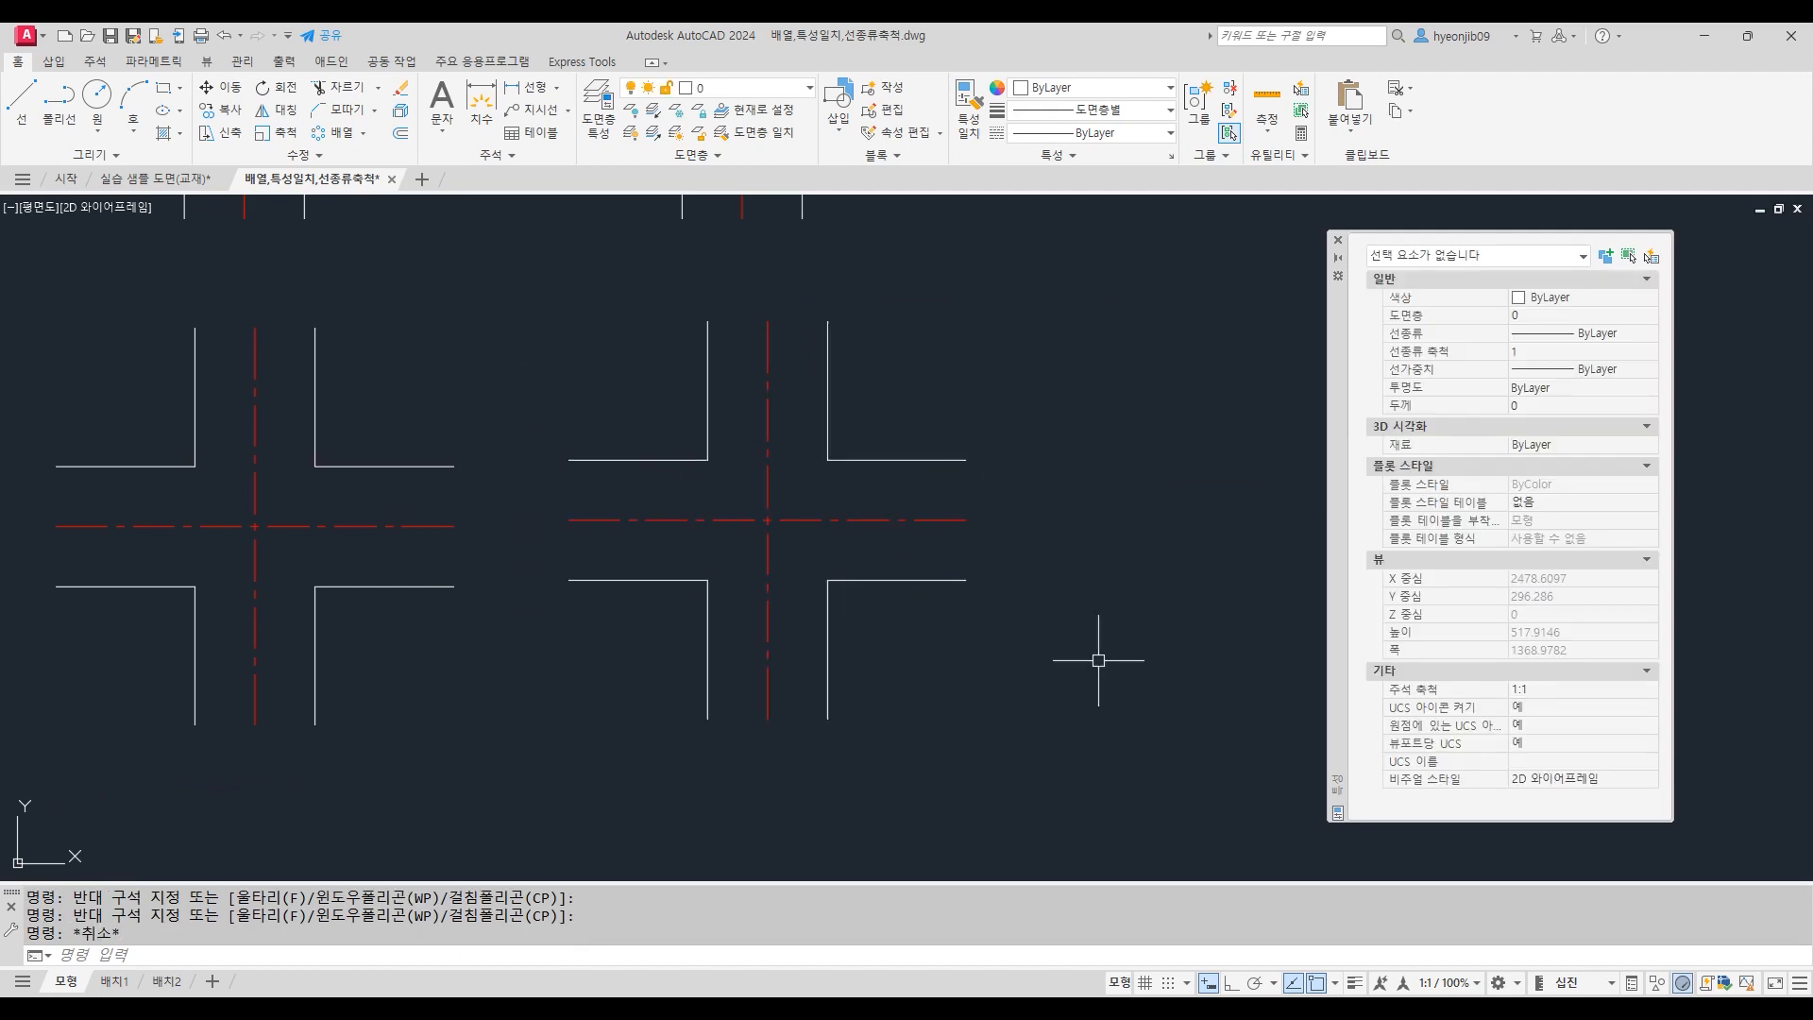
scroll(1209, 529, down, 4)
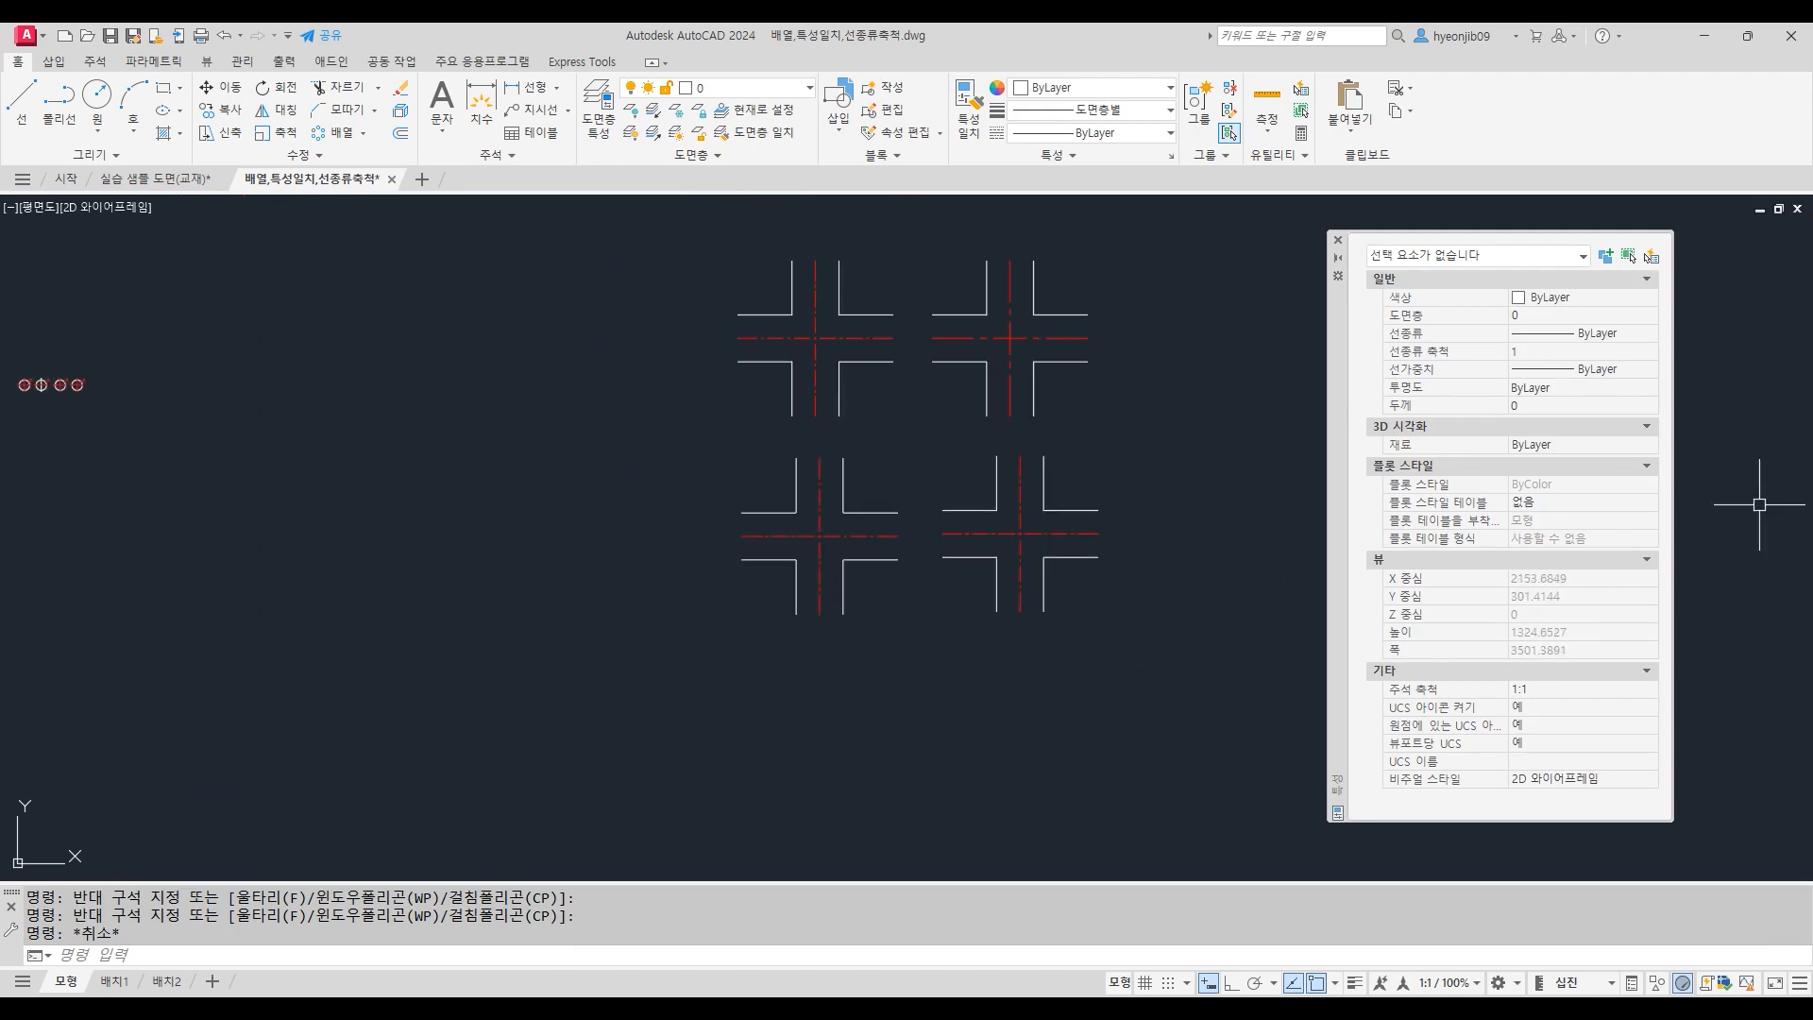